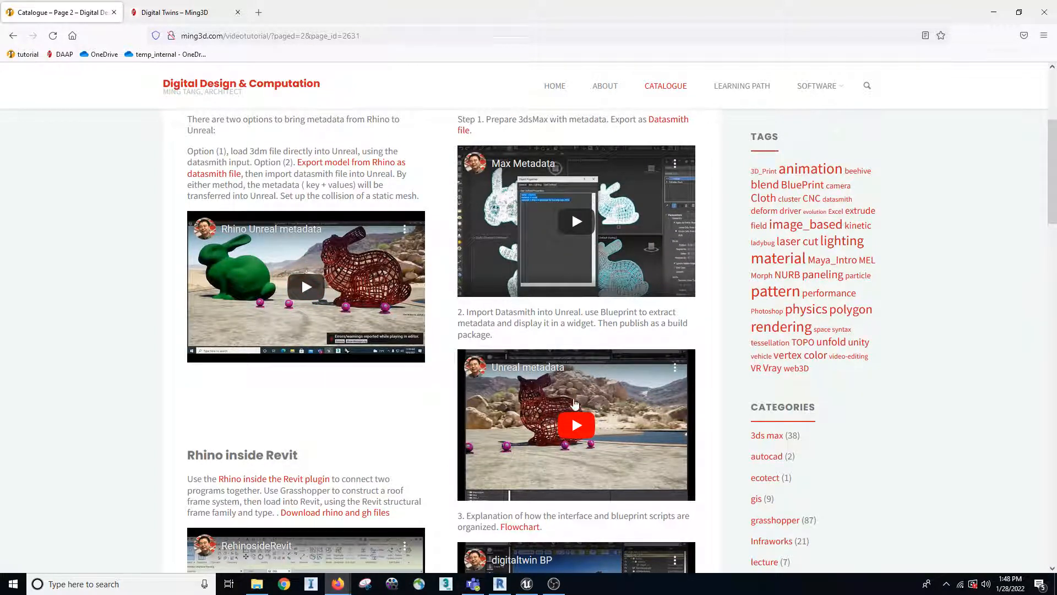
# - Switch to Revit and toggle the 3D view's section box off and back on to compare the full and cropped building
pyautogui.scroll(1, 423, 354)
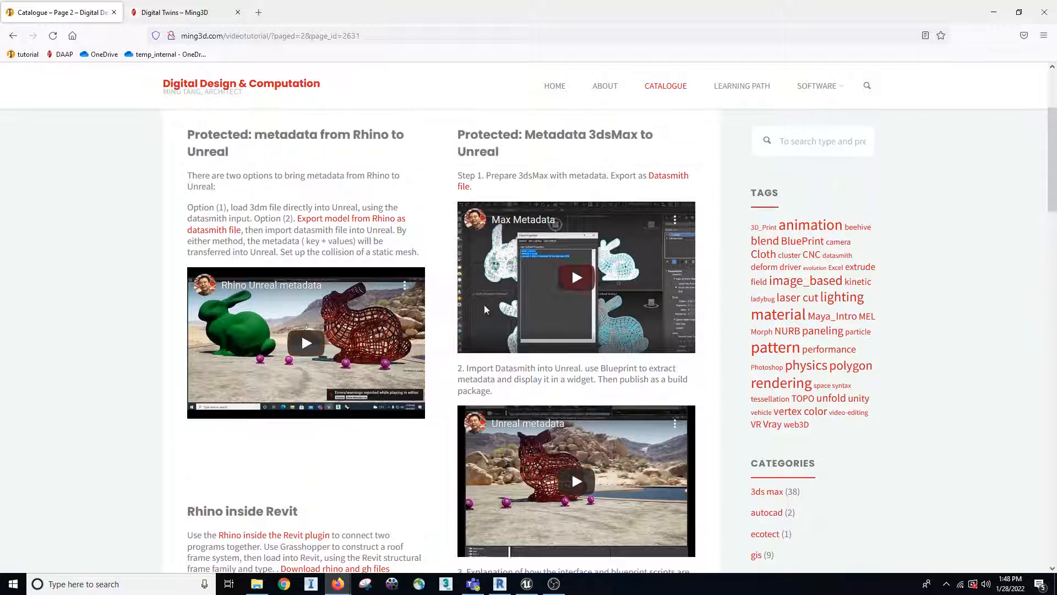
pyautogui.scroll(1, 493, 332)
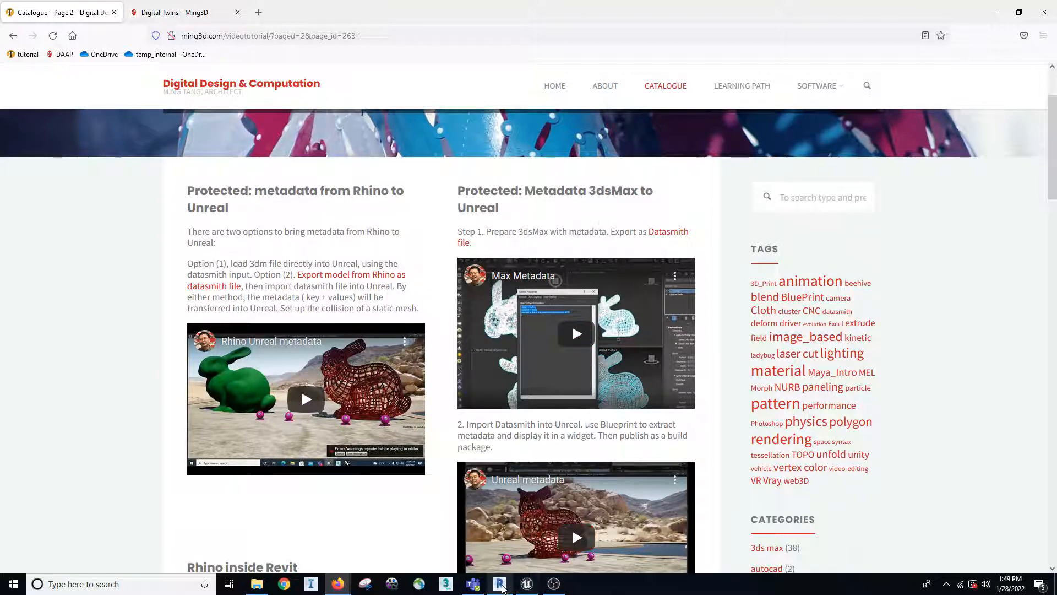
pyautogui.click(500, 584)
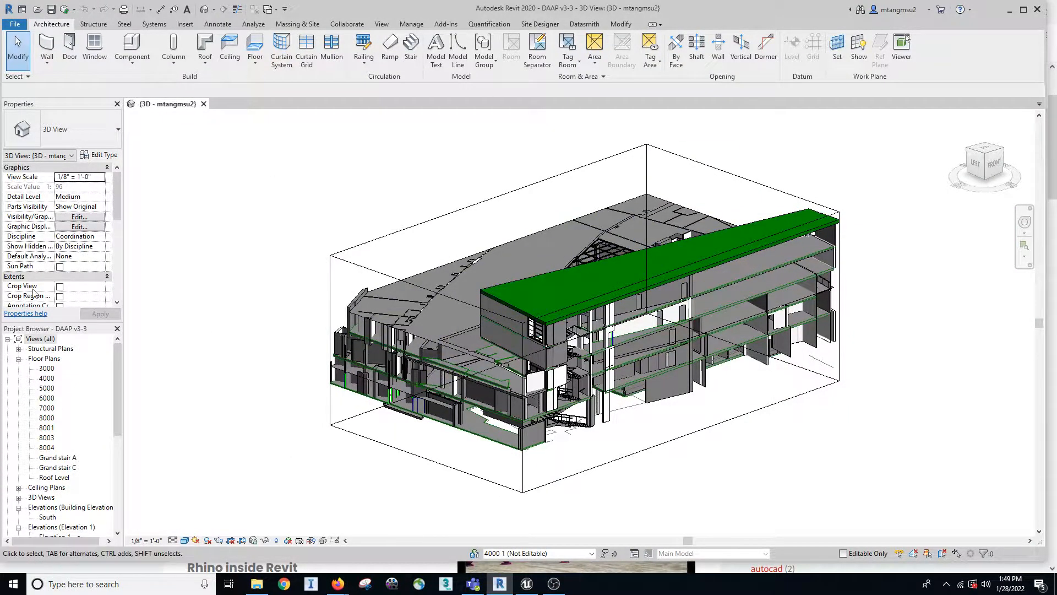
pyautogui.moveTo(116, 178); pyautogui.dragTo(119, 218)
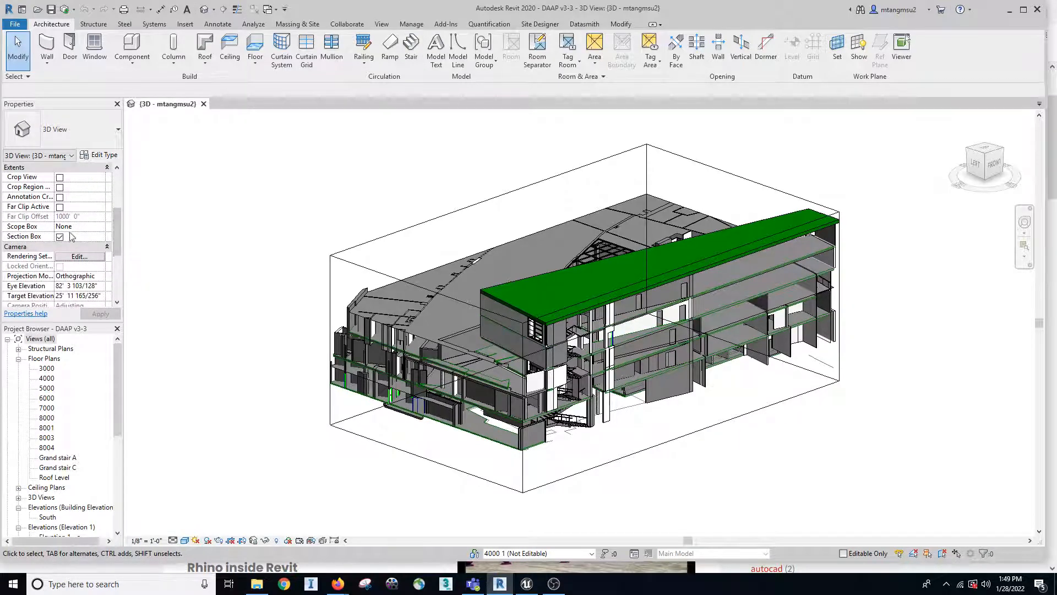
pyautogui.click(101, 319)
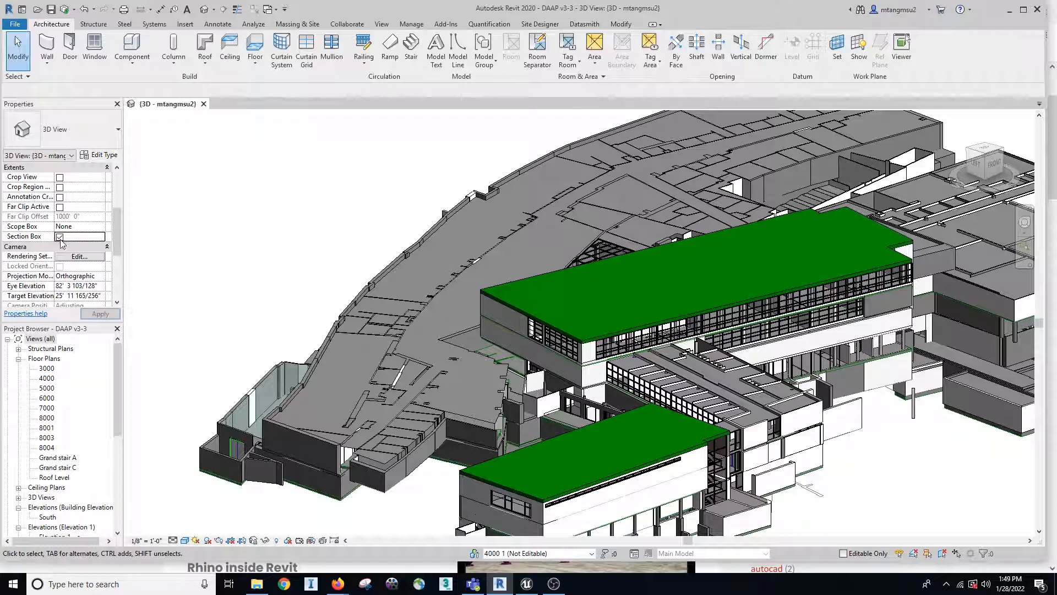
pyautogui.click(102, 313)
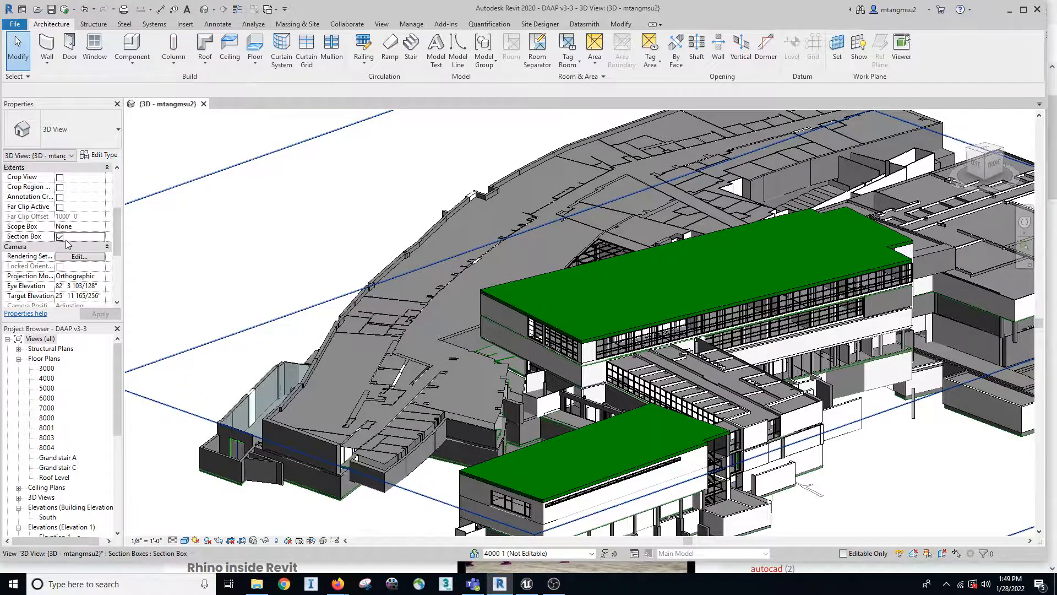
# - Decline synchronizing the model with central and cancel the reminder interval options
pyautogui.scroll(-3, 351, 342)
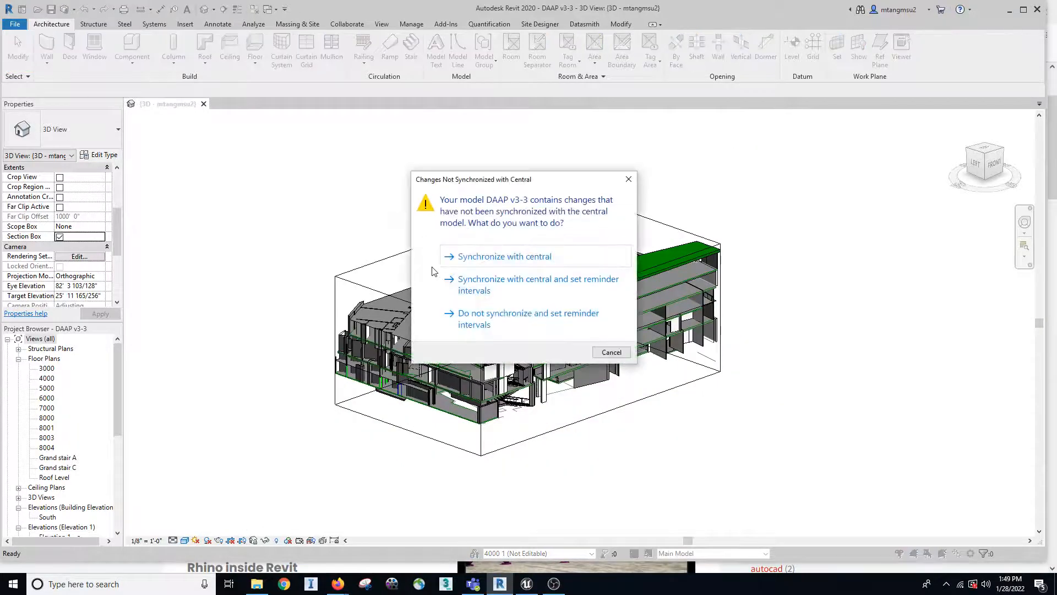
pyautogui.click(550, 314)
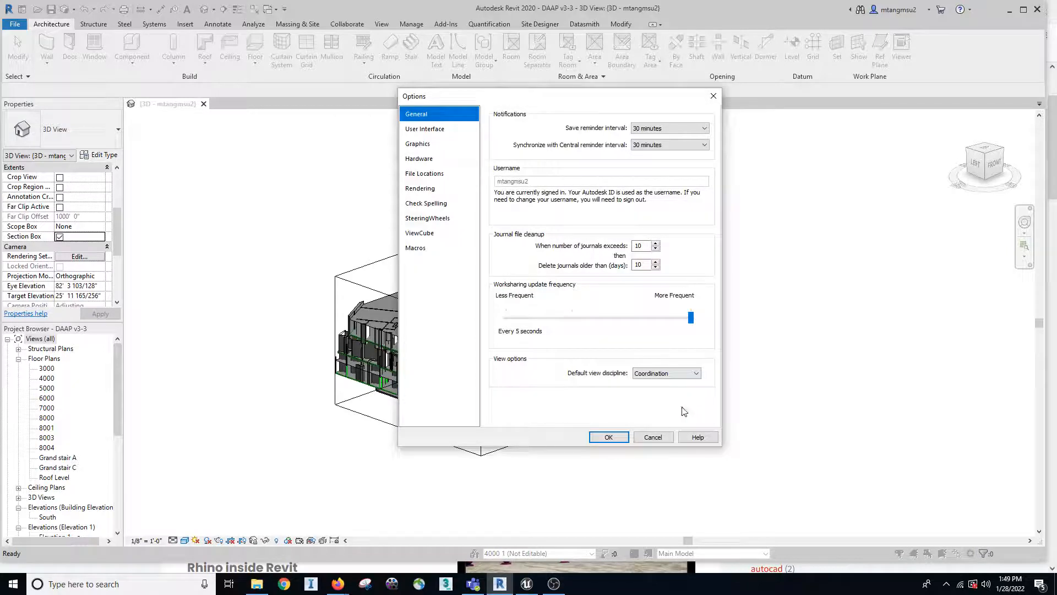
pyautogui.click(667, 439)
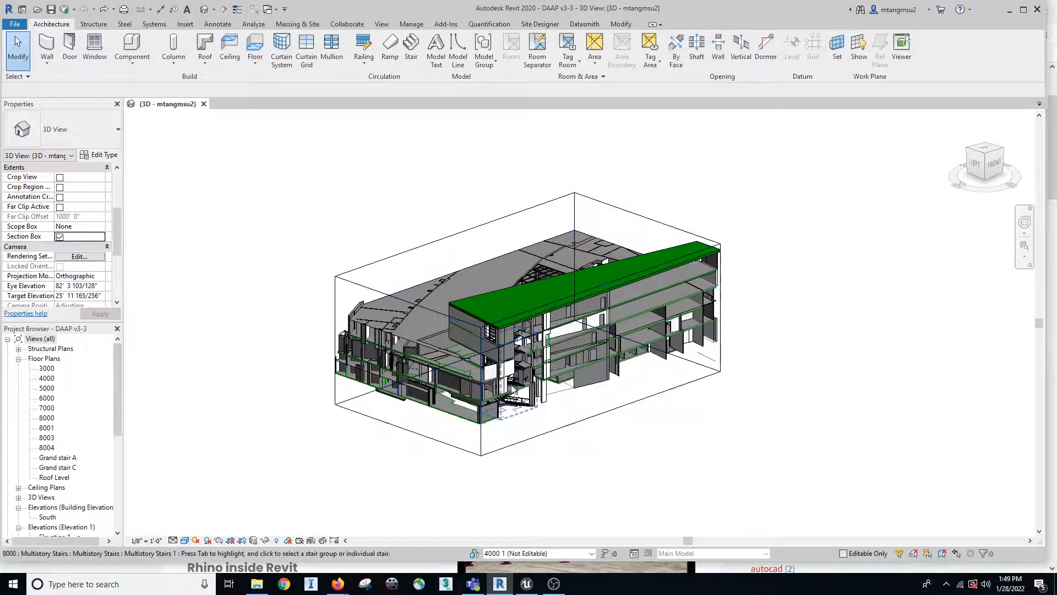
# - Switch to Unreal Editor and examine the wireframe bunny and the imported DAAP building by flying through the level
pyautogui.click(527, 584)
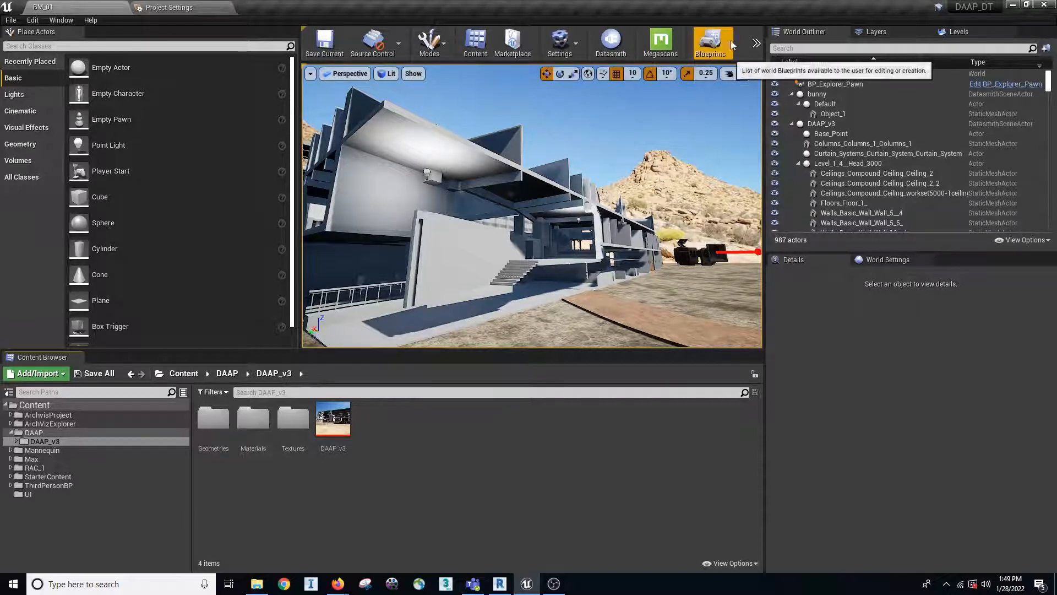
pyautogui.moveTo(594, 187); pyautogui.dragTo(592, 189, button='right')
pyautogui.press('w')
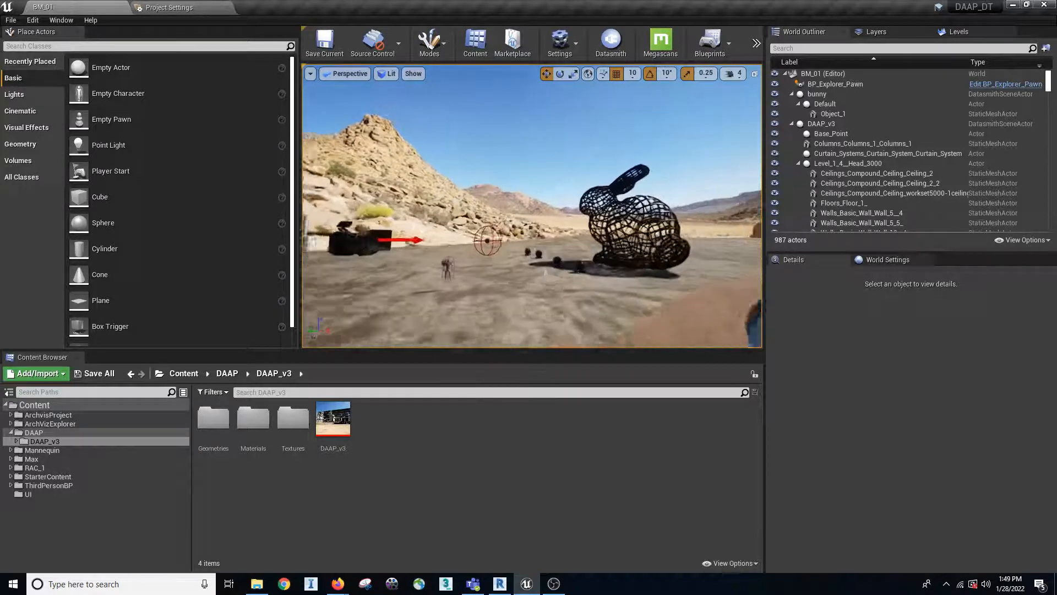
pyautogui.moveTo(480, 189); pyautogui.dragTo(391, 182, button='right')
pyautogui.press('w')
pyautogui.press('w')
pyautogui.moveTo(479, 190); pyautogui.dragTo(529, 220, button='right')
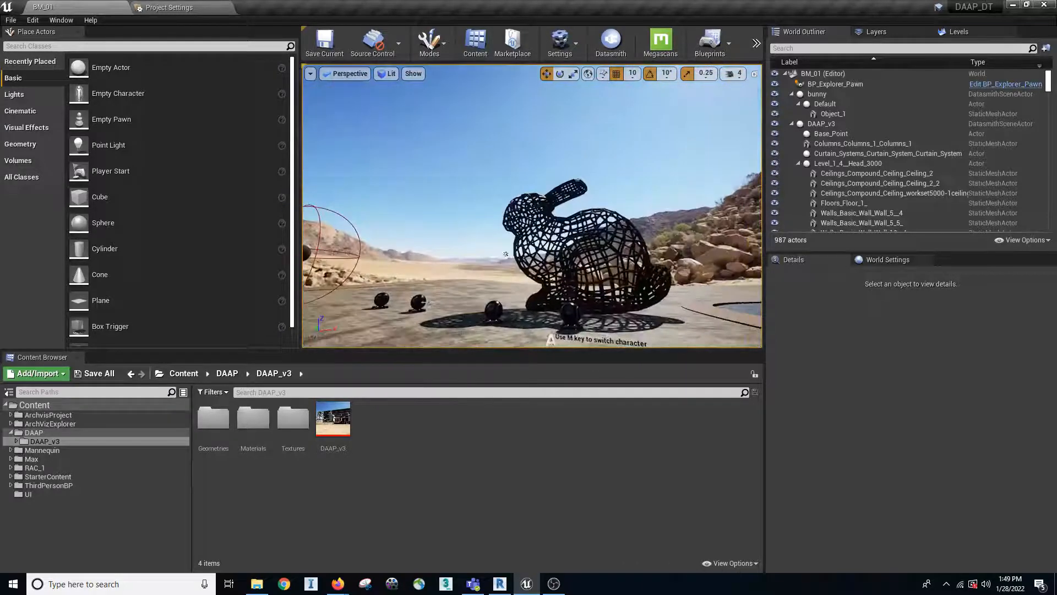
pyautogui.press('w')
pyautogui.moveTo(529, 220); pyautogui.dragTo(633, 225, button='right')
pyautogui.press('w')
pyautogui.press('w')
pyautogui.press('w')
pyautogui.press('w')
pyautogui.press('s')
pyautogui.moveTo(597, 282); pyautogui.dragTo(619, 281, button='right')
# - Play the level in the editor and examine the bunny and the building from several orbit angles and distances
pyautogui.click(757, 43)
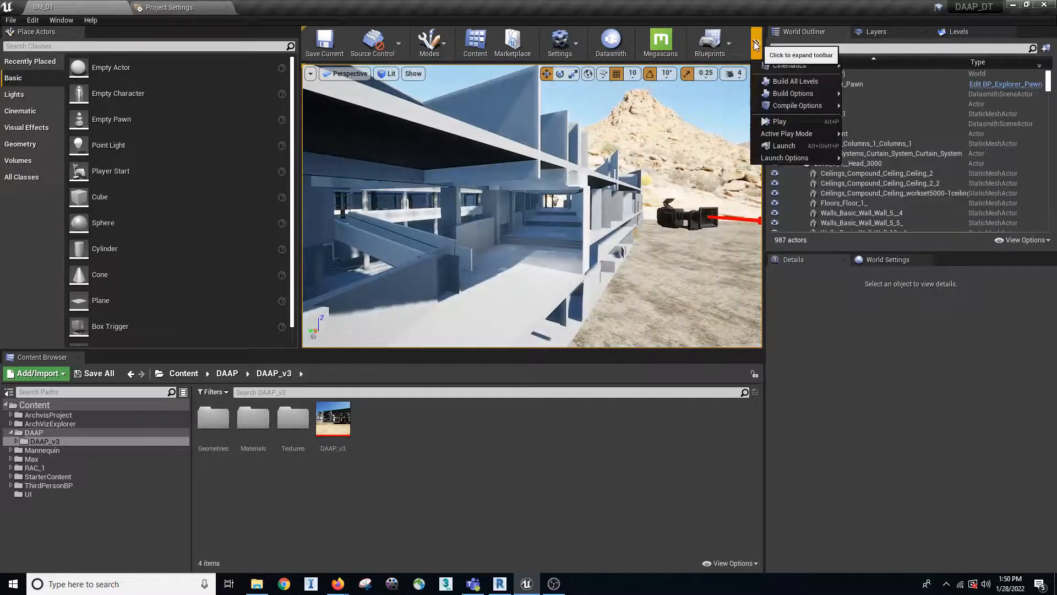
pyautogui.click(779, 122)
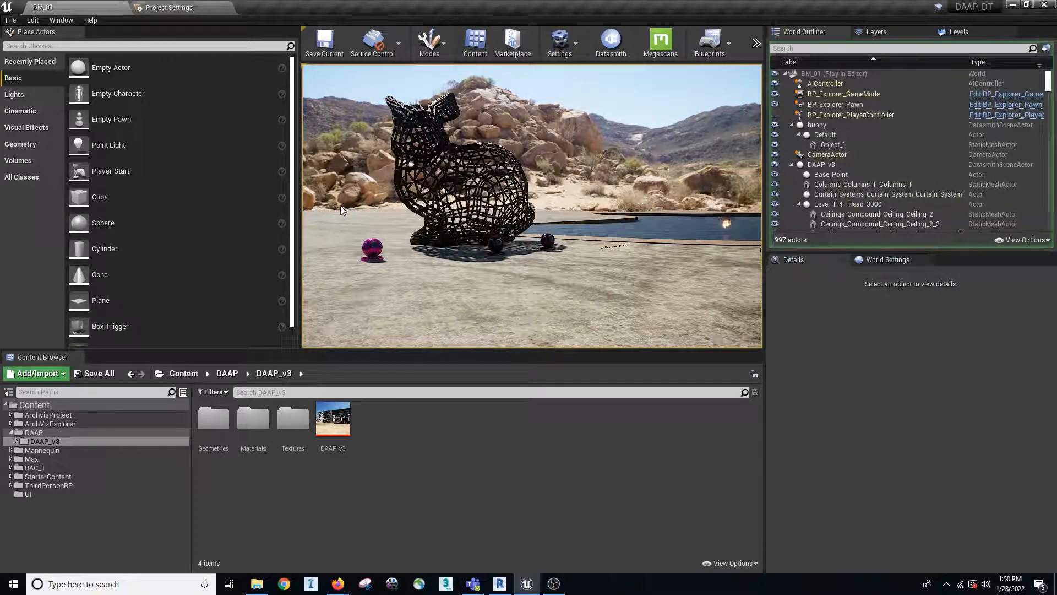
pyautogui.moveTo(326, 202); pyautogui.dragTo(562, 228)
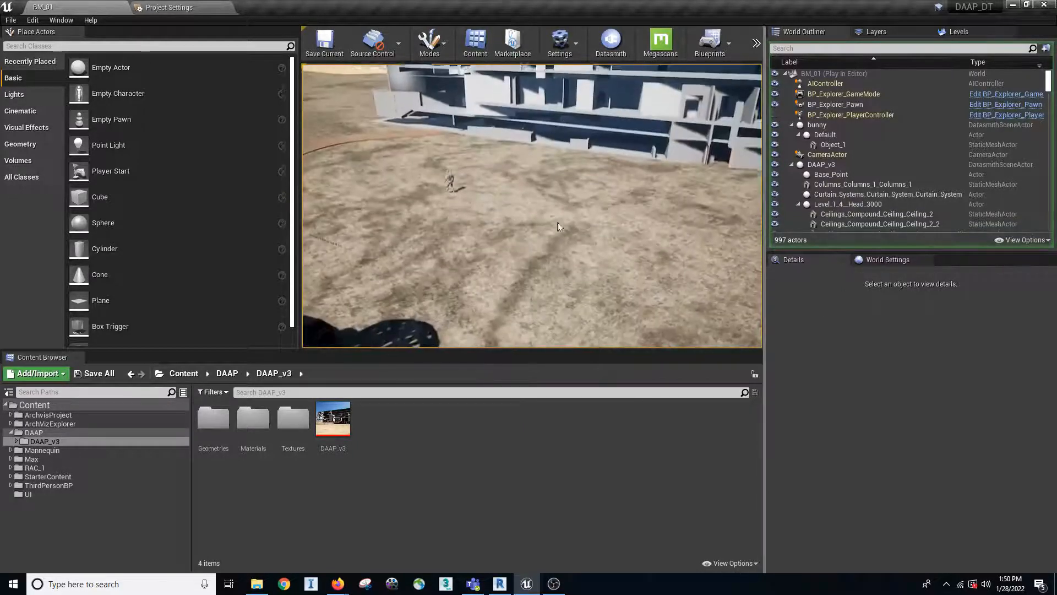
pyautogui.scroll(-8, 549, 213)
pyautogui.scroll(3, 551, 212)
pyautogui.scroll(-3, 551, 212)
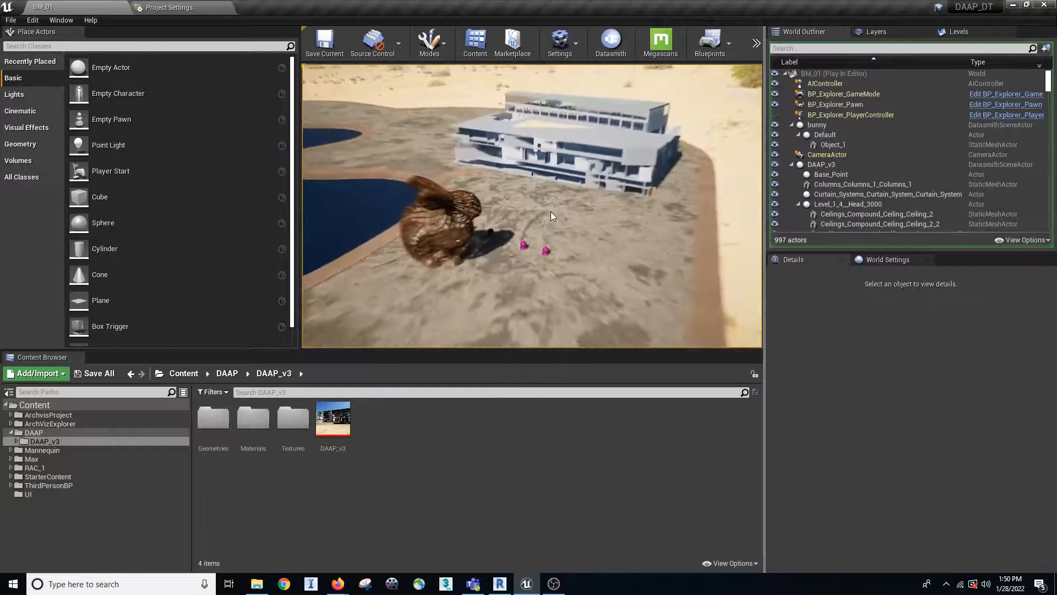
pyautogui.scroll(8, 550, 212)
pyautogui.moveTo(510, 225); pyautogui.dragTo(408, 236)
# - Open the DAAP_Gallery_ET photo album from the black sphere near the bunny, look through it and close it
pyautogui.click(409, 236)
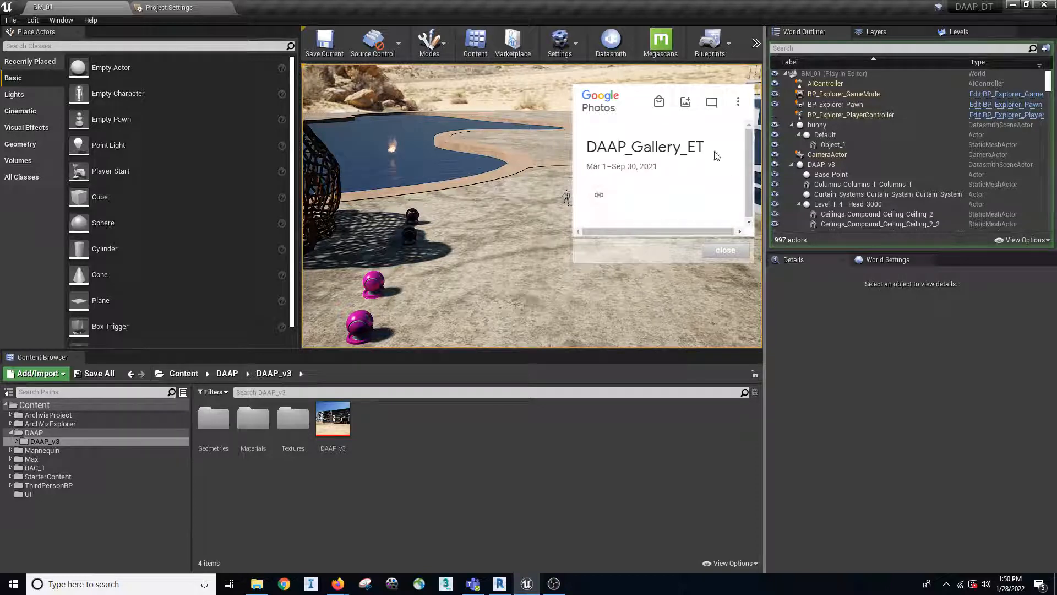
pyautogui.scroll(-1, 653, 197)
pyautogui.scroll(-1, 653, 197)
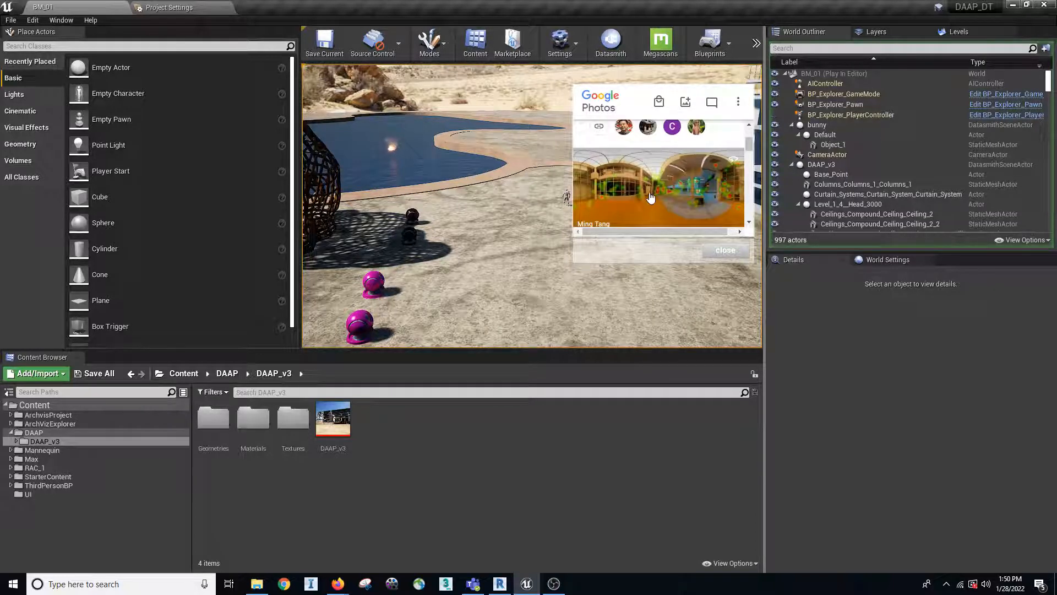
pyautogui.click(737, 254)
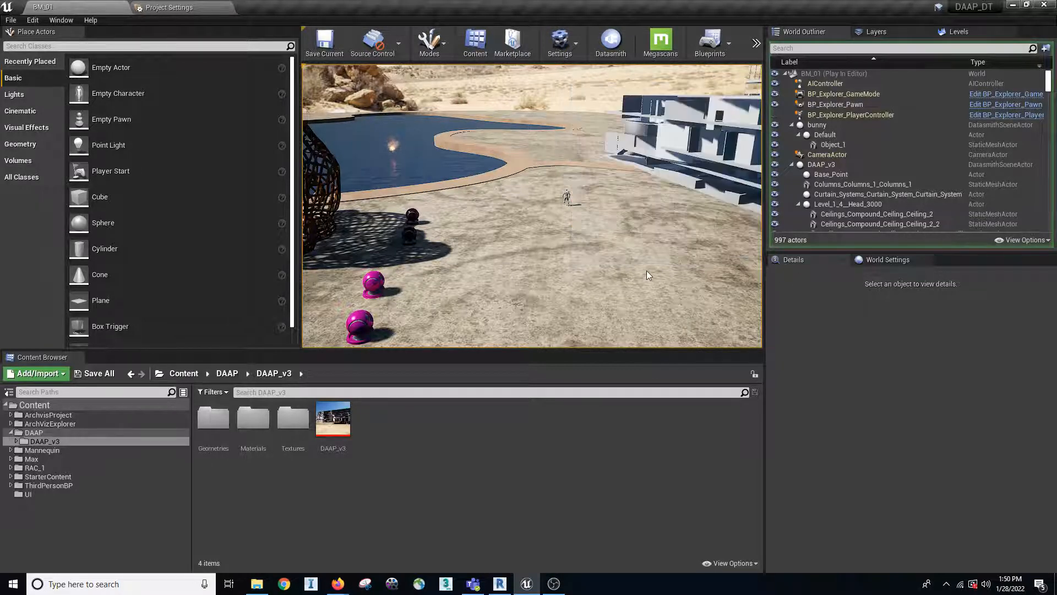
# - Switch to the third-person character and run it across the ground to the DAAP building
pyautogui.press('p')
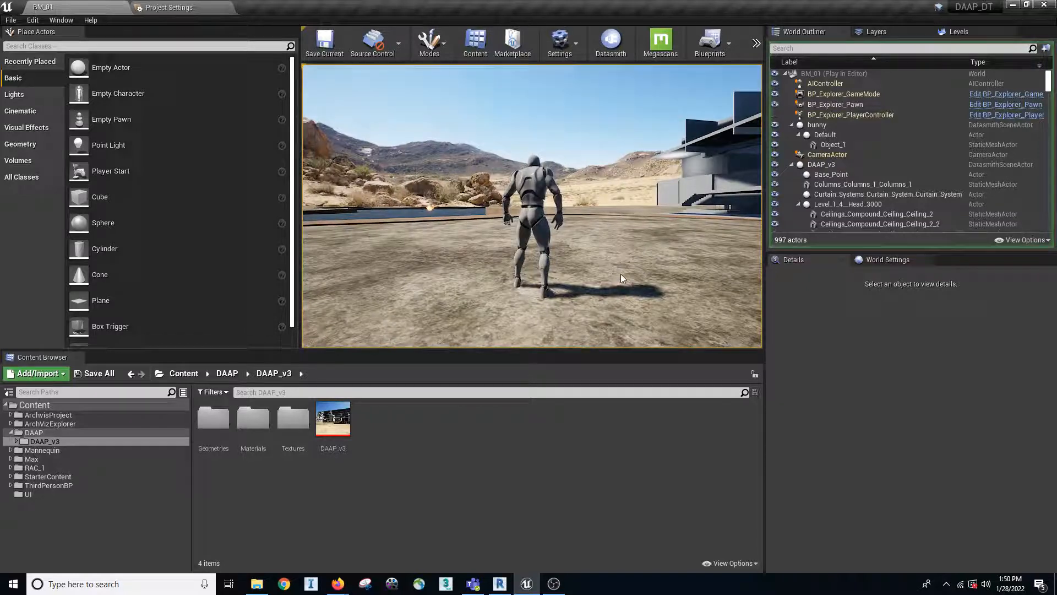
pyautogui.moveTo(625, 270)
pyautogui.mouseDown()
pyautogui.moveTo(757, 292)
pyautogui.moveTo(365, 259)
pyautogui.moveTo(663, 289)
pyautogui.moveTo(637, 287)
pyautogui.mouseUp()
pyautogui.press('w')
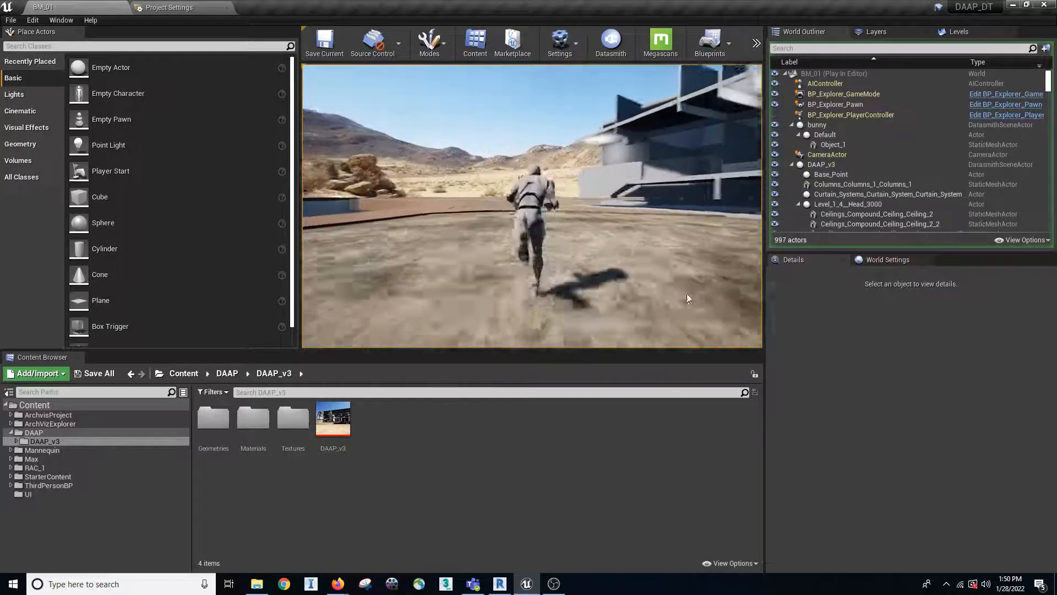
pyautogui.moveTo(676, 294); pyautogui.dragTo(752, 305)
pyautogui.moveTo(657, 256); pyautogui.dragTo(303, 252)
pyautogui.press('w')
pyautogui.moveTo(658, 233); pyautogui.dragTo(233, 279)
pyautogui.press('w')
pyautogui.press('a')
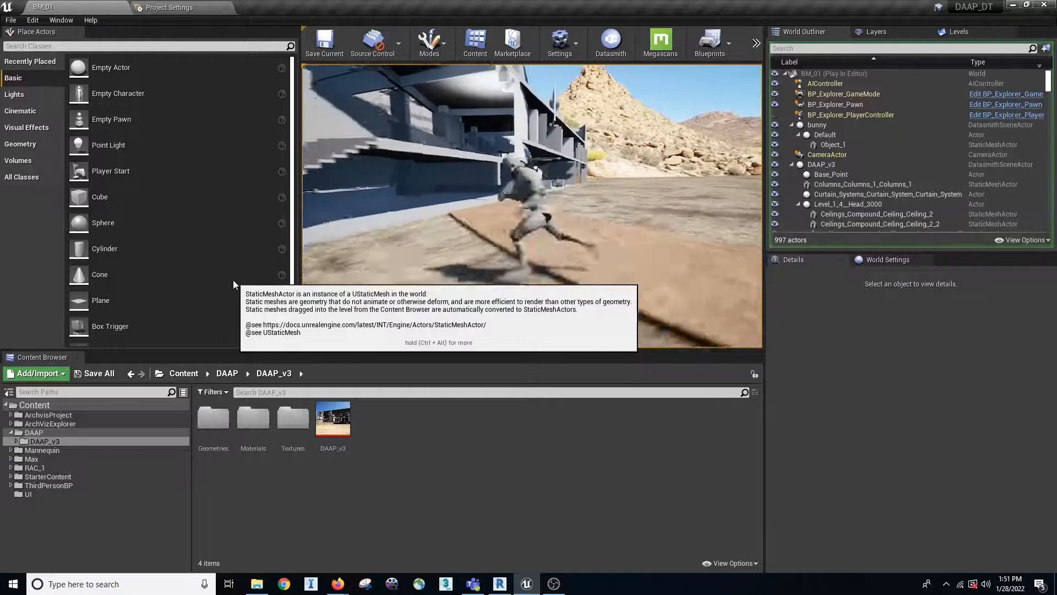
# - Run the character up the entrance steps into the building and look around the interior
pyautogui.press('space')
pyautogui.moveTo(232, 279); pyautogui.dragTo(168, 292)
pyautogui.press('w')
pyautogui.press('w')
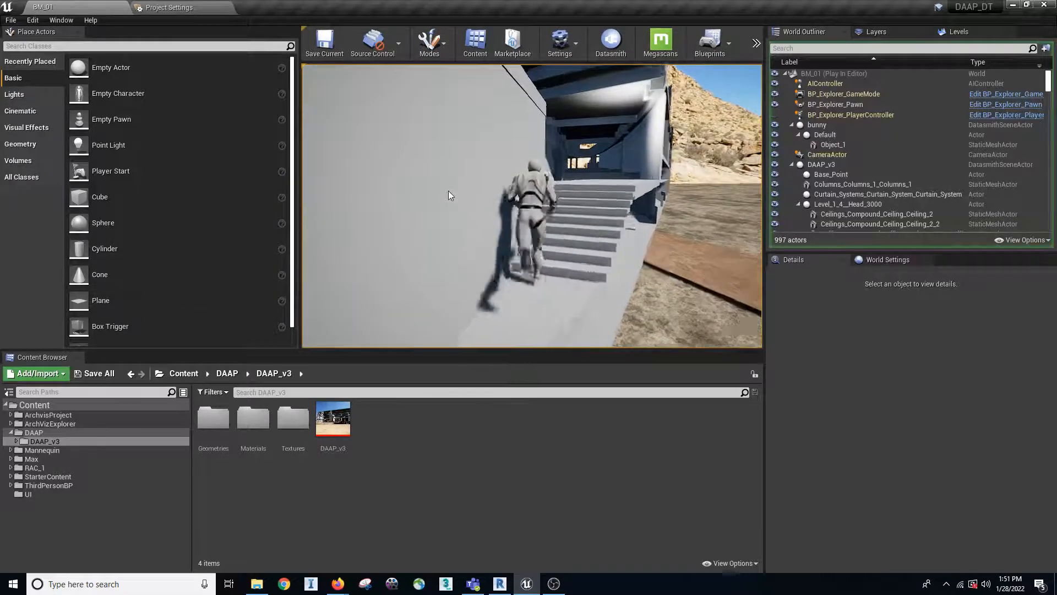
pyautogui.press('w')
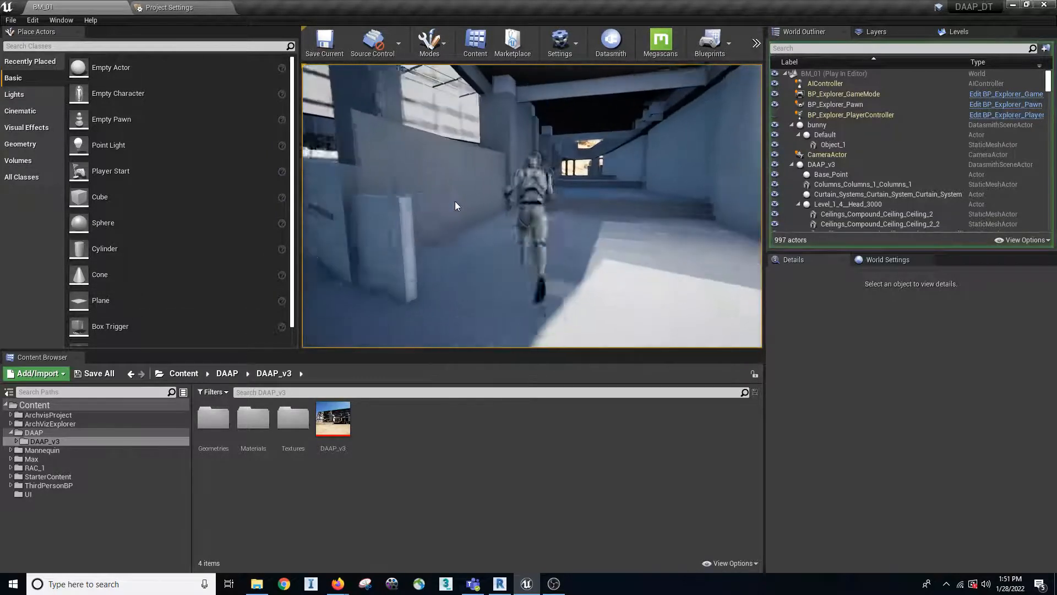
pyautogui.moveTo(476, 223); pyautogui.dragTo(403, 197)
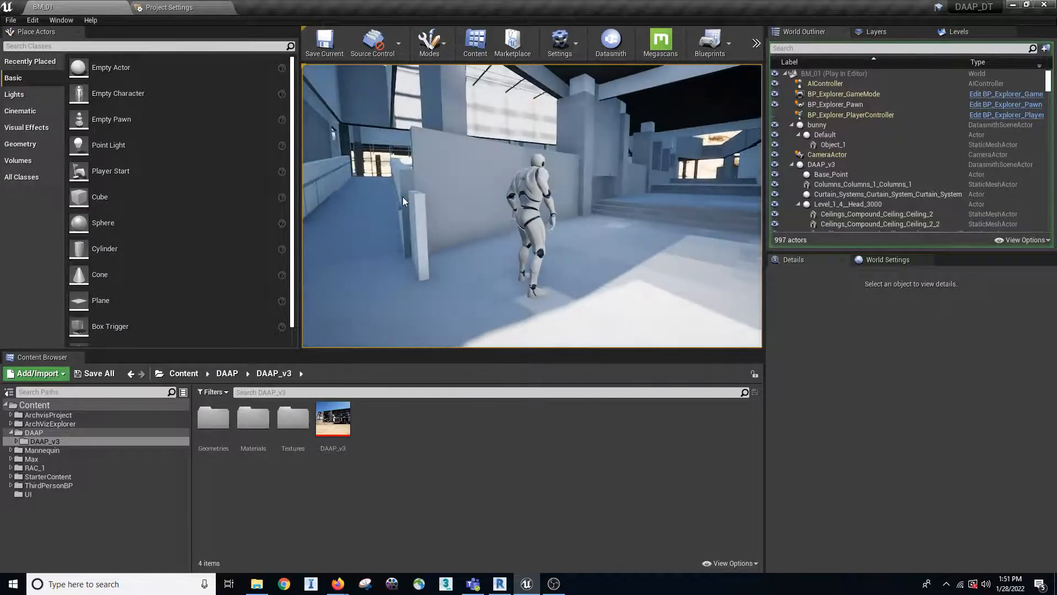
# - Stop the play session and close the message log
pyautogui.press('Escape')
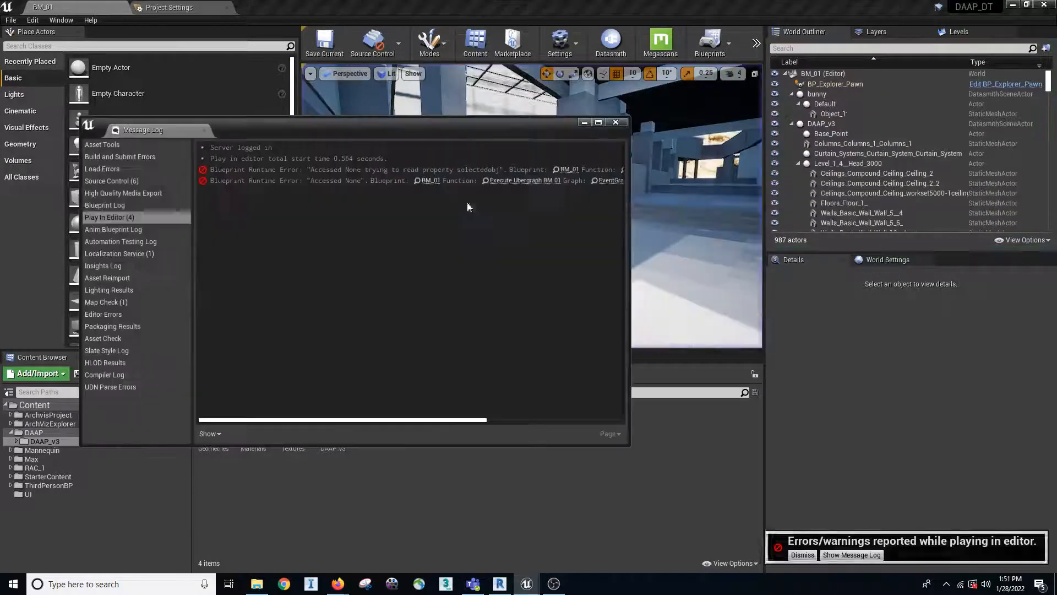
pyautogui.click(616, 122)
pyautogui.moveTo(593, 329); pyautogui.dragTo(572, 332, button='right')
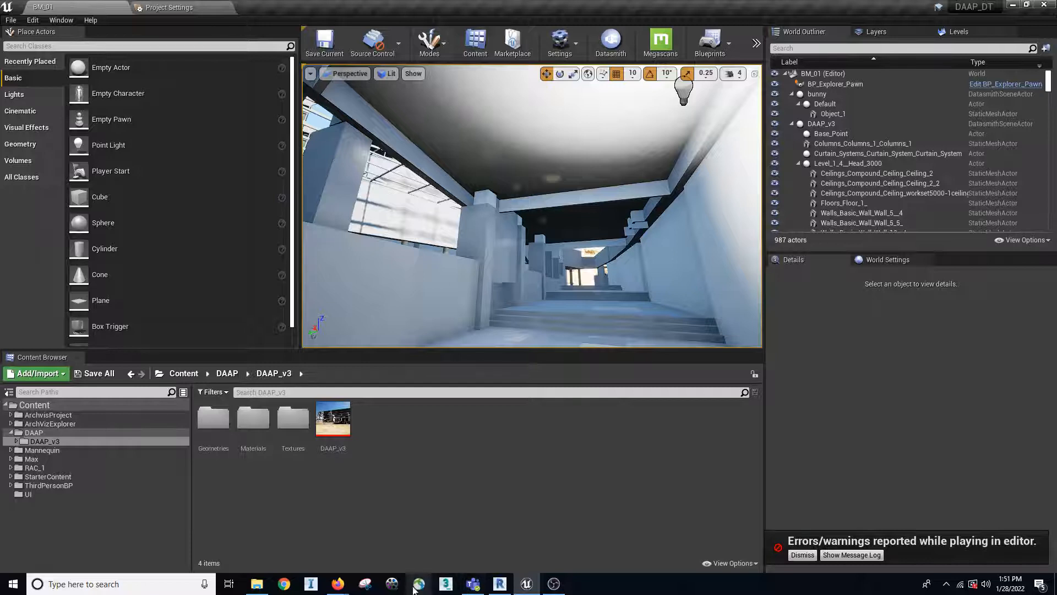
# - Switch to Revit's Datasmith export tools and examine the section box cropping the building in the 3D view
pyautogui.click(502, 585)
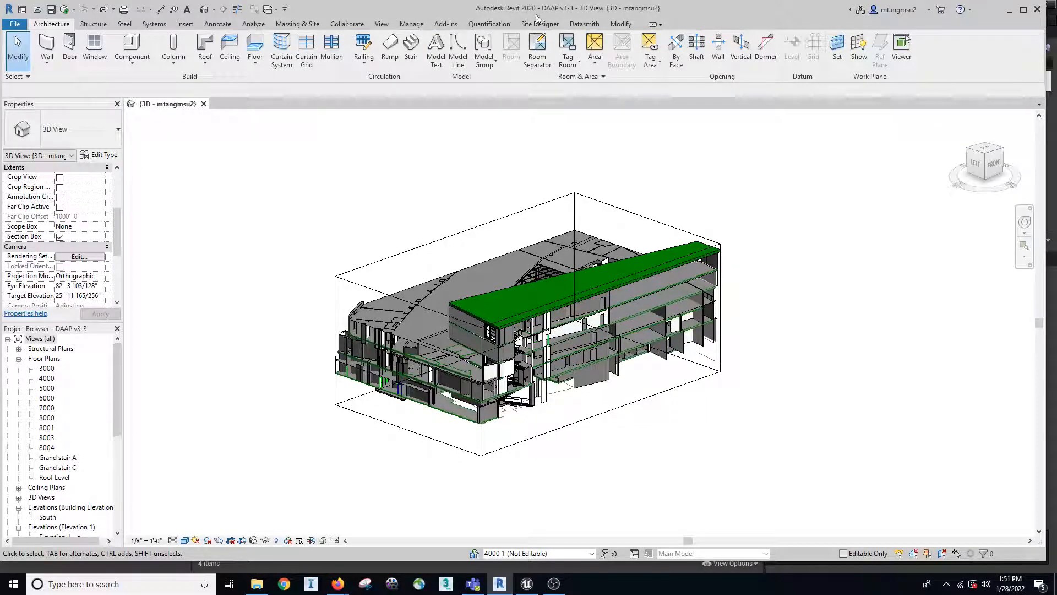
pyautogui.click(595, 24)
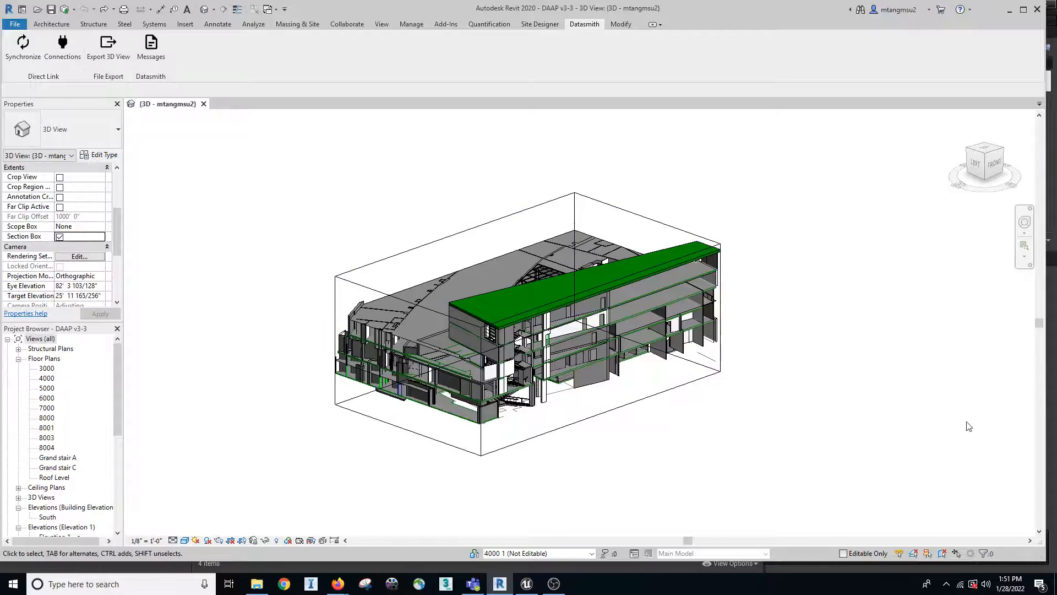
pyautogui.click(508, 221)
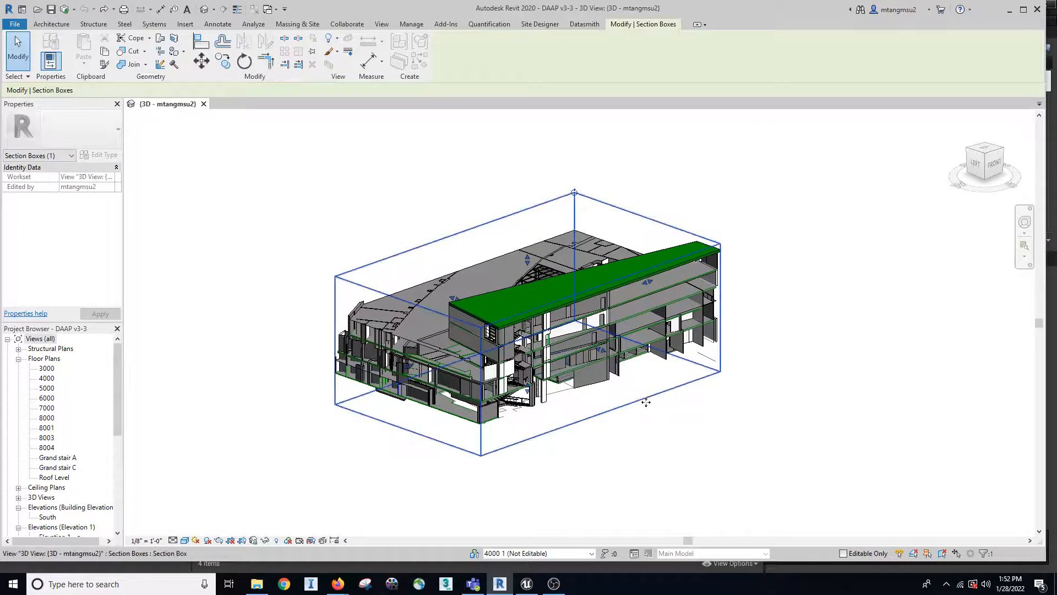
pyautogui.click(718, 411)
pyautogui.click(660, 397)
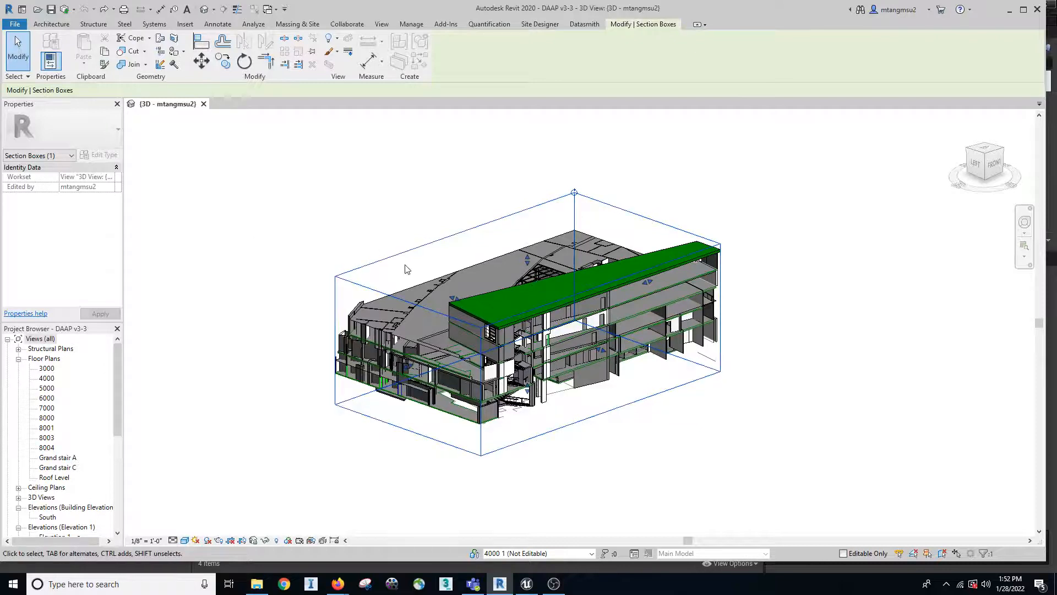
pyautogui.click(412, 238)
pyautogui.scroll(-4, 34, 304)
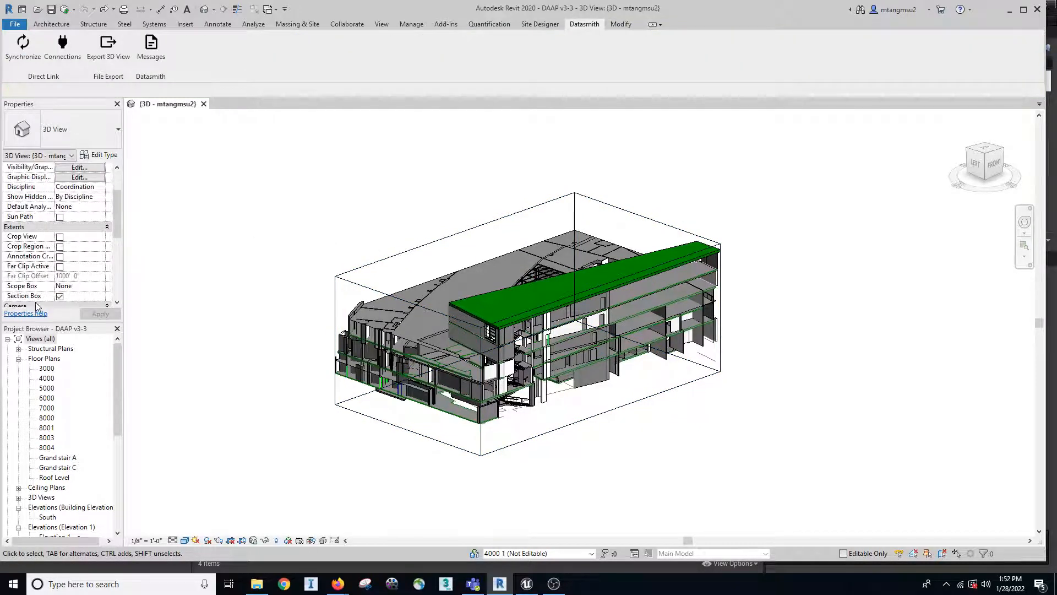
pyautogui.click(526, 211)
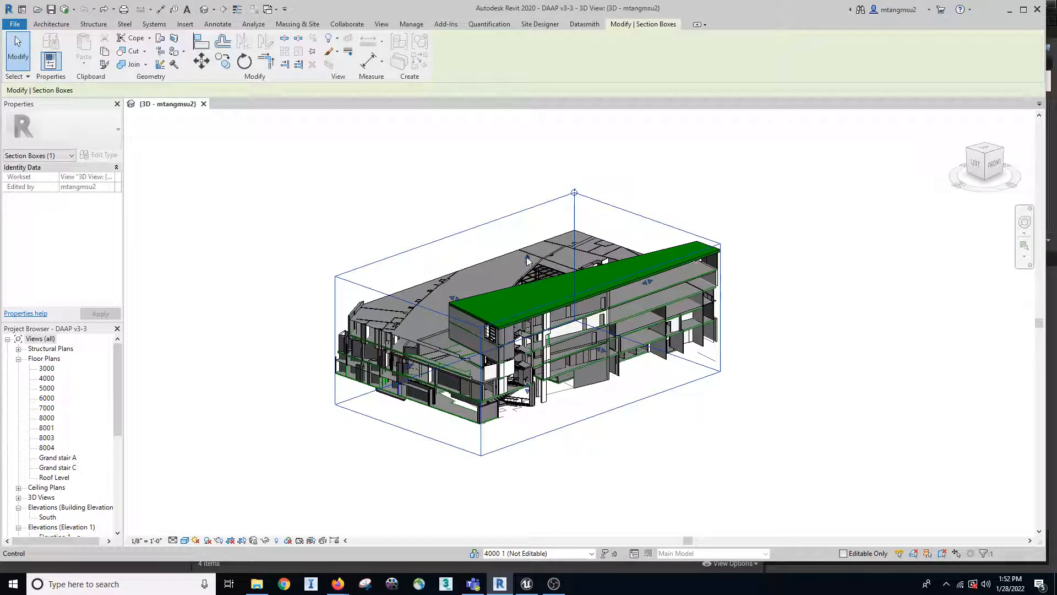
# - Select the whole building in the 3D view and filter the selection down to only DAAP 4000.dwg
pyautogui.click(851, 425)
pyautogui.moveTo(307, 164); pyautogui.dragTo(792, 483)
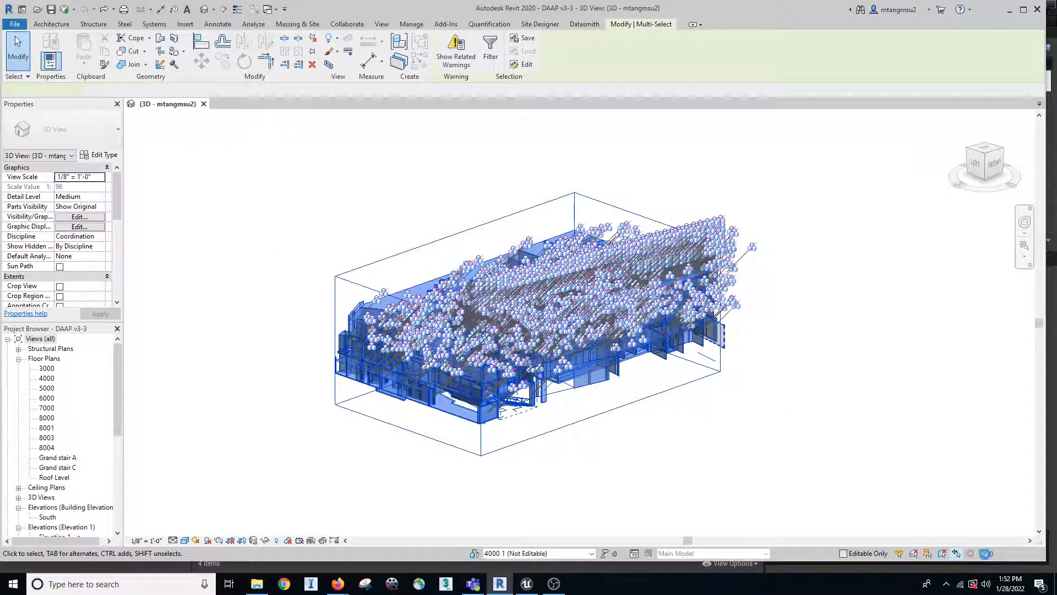
pyautogui.click(984, 556)
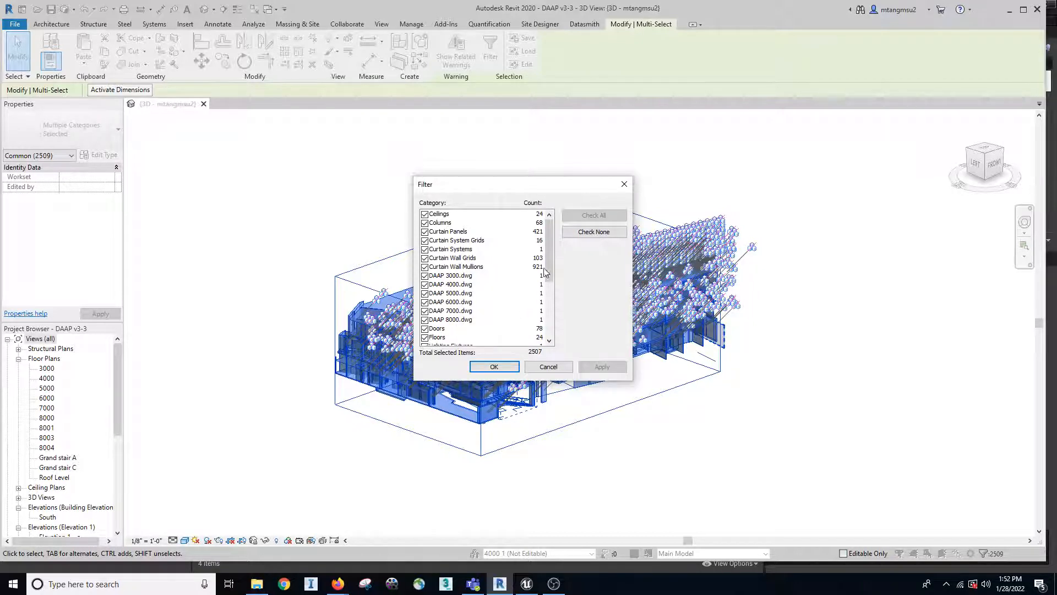
pyautogui.moveTo(550, 250); pyautogui.dragTo(553, 309)
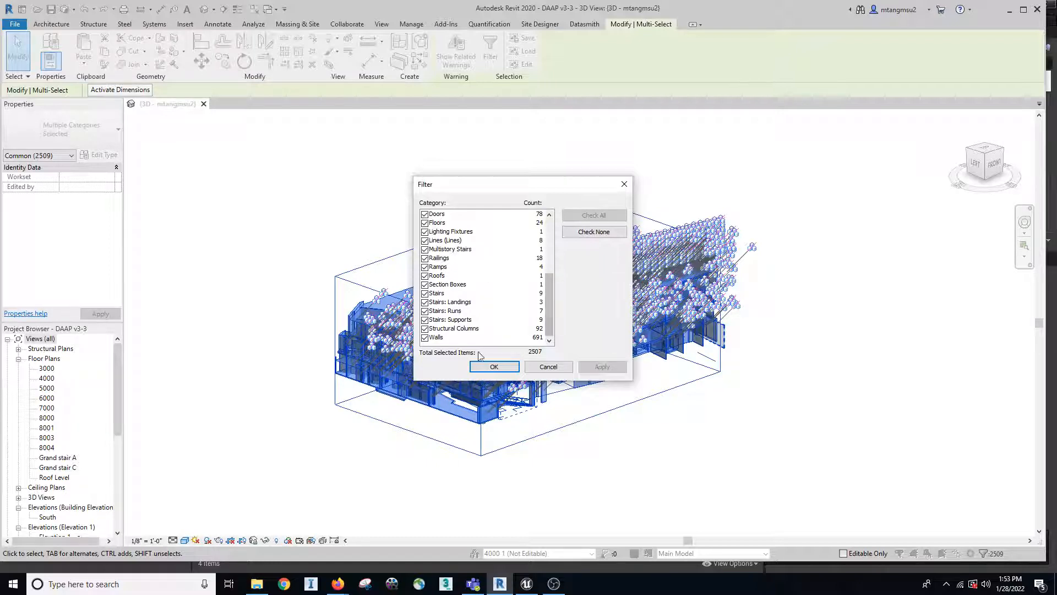
pyautogui.click(592, 232)
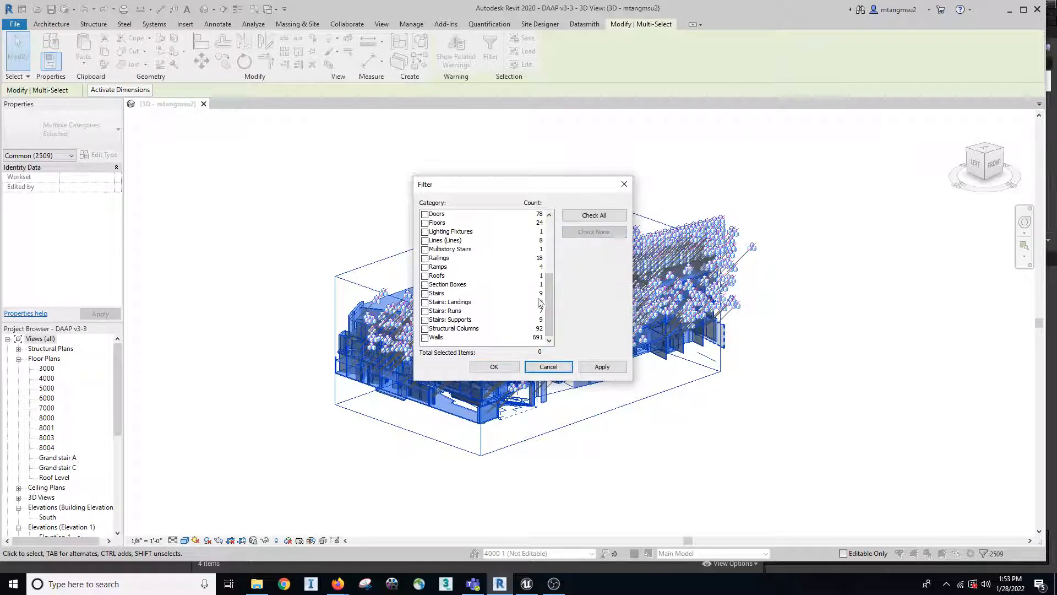
pyautogui.moveTo(548, 295); pyautogui.dragTo(546, 263)
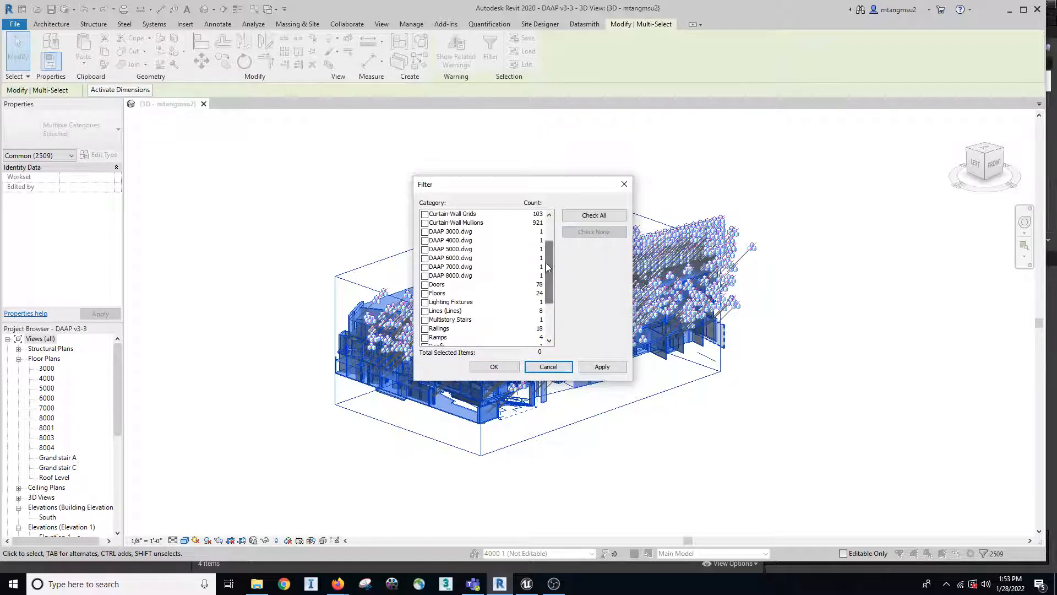
pyautogui.click(424, 240)
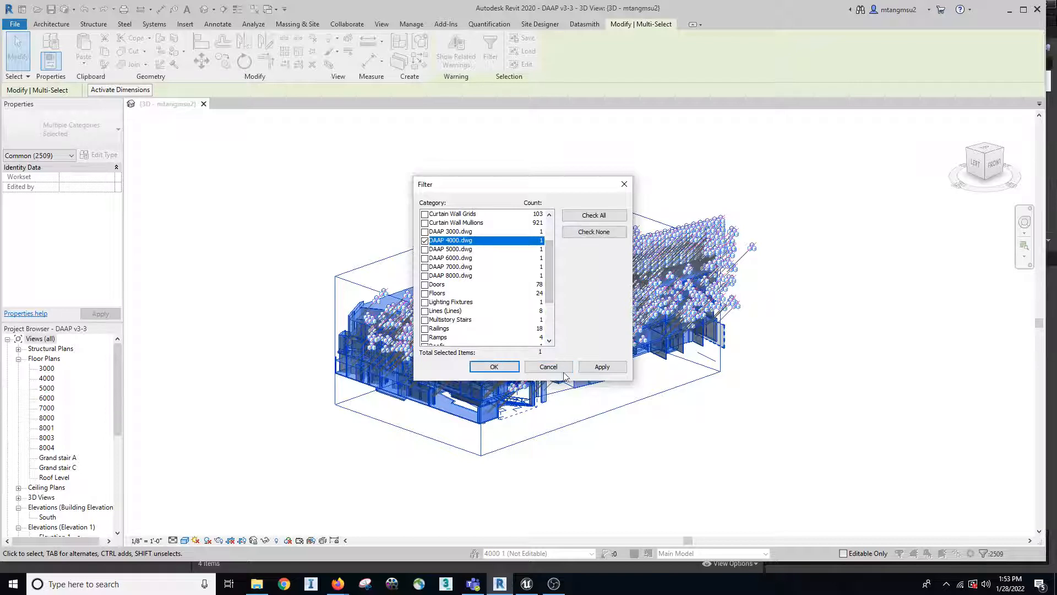
pyautogui.click(601, 367)
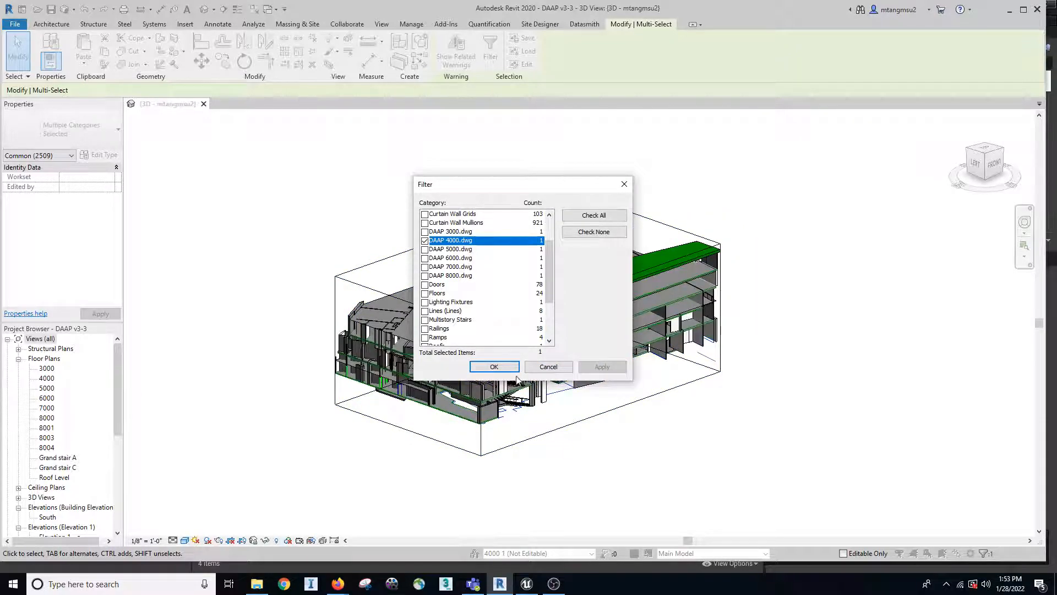
pyautogui.click(494, 367)
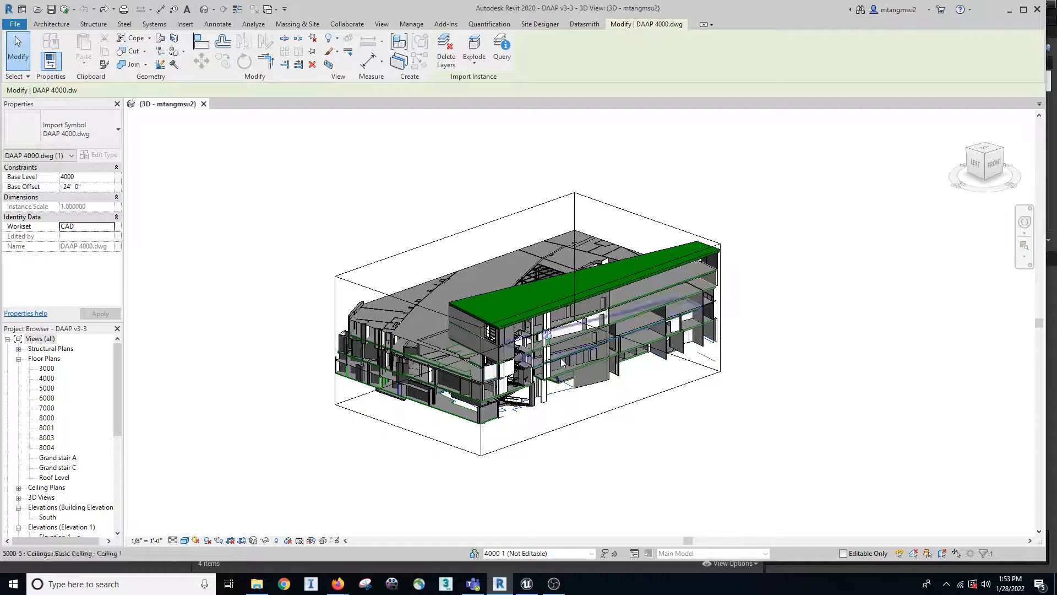
# - Temporarily hide the category of the selected DAAP 4000.dwg in the 3D view
pyautogui.click(265, 541)
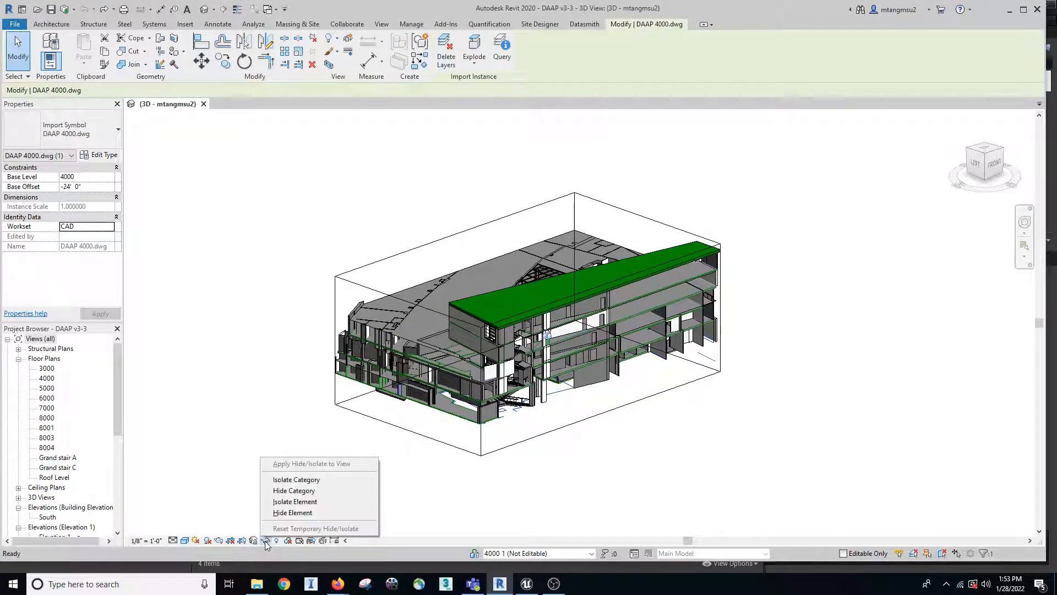
pyautogui.click(314, 495)
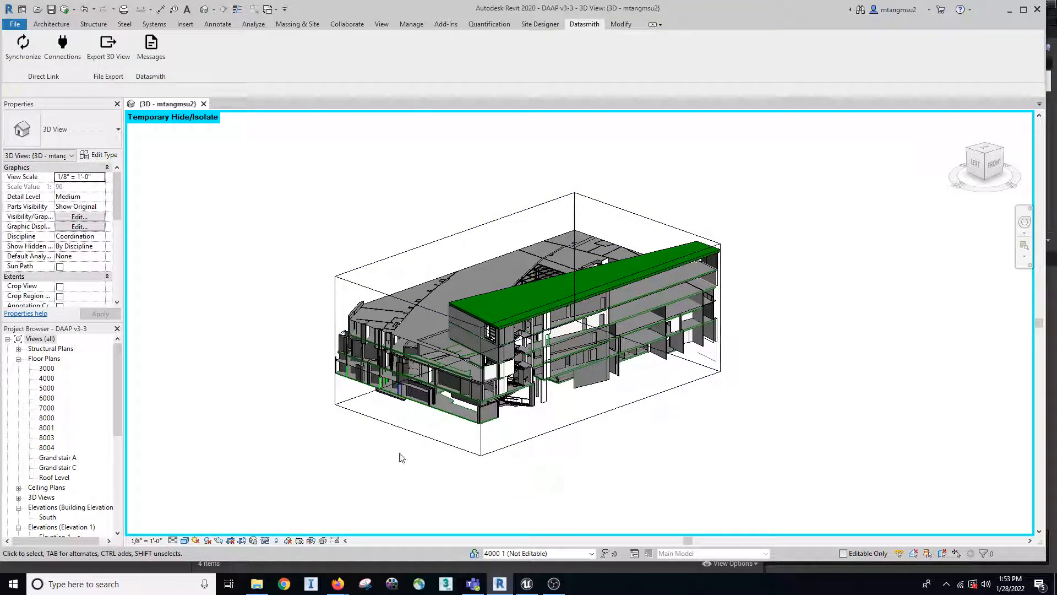
pyautogui.click(265, 540)
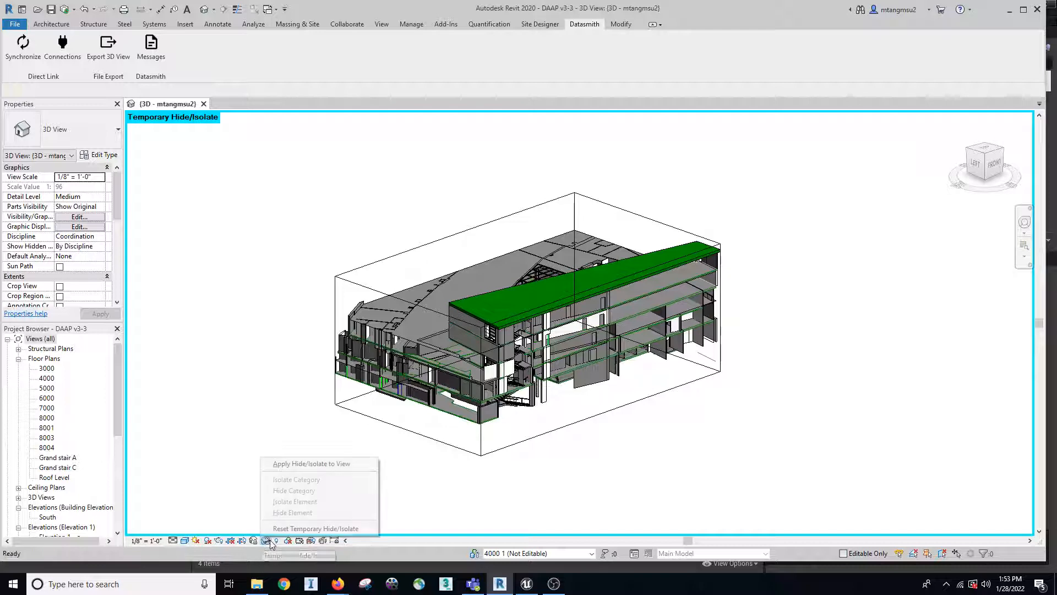
pyautogui.click(625, 473)
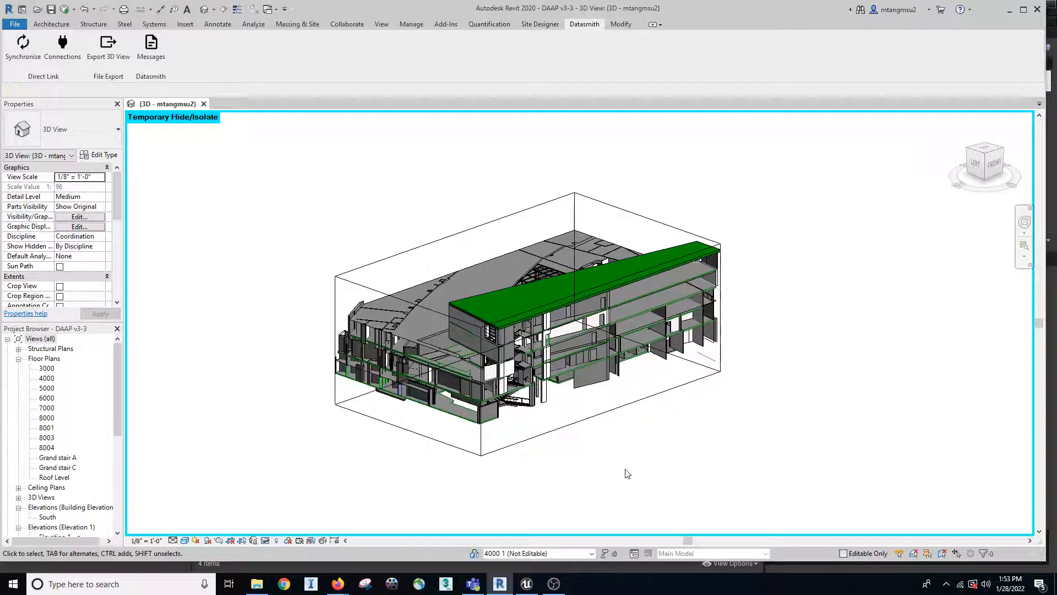
# - Select the whole building again and filter DAAP 3000.dwg, 5000.dwg, 6000.dwg, 7000.dwg and 8000.dwg out of the selection
pyautogui.moveTo(296, 151); pyautogui.dragTo(771, 482)
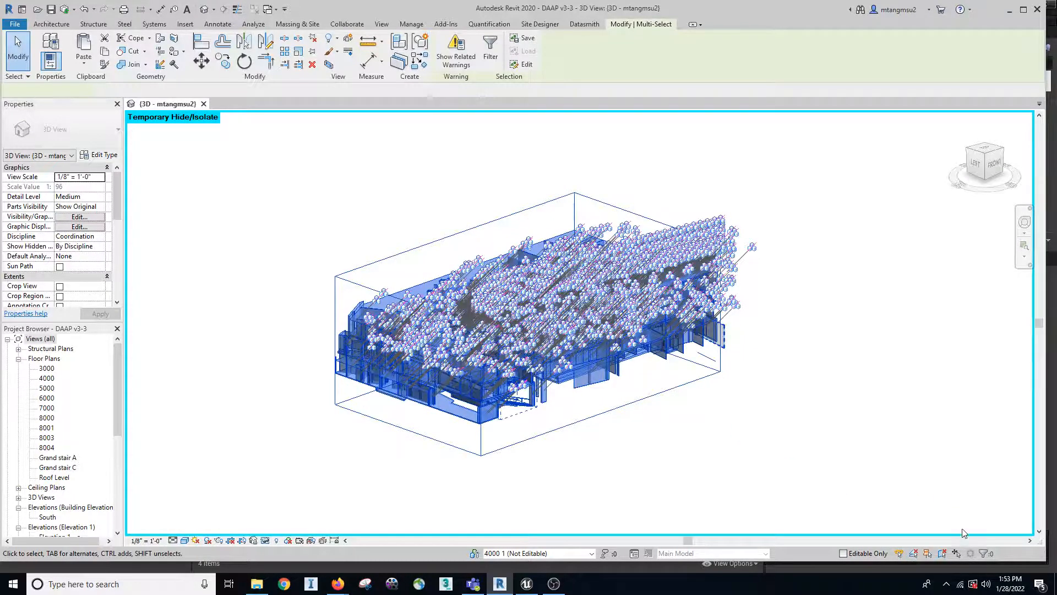
pyautogui.click(984, 553)
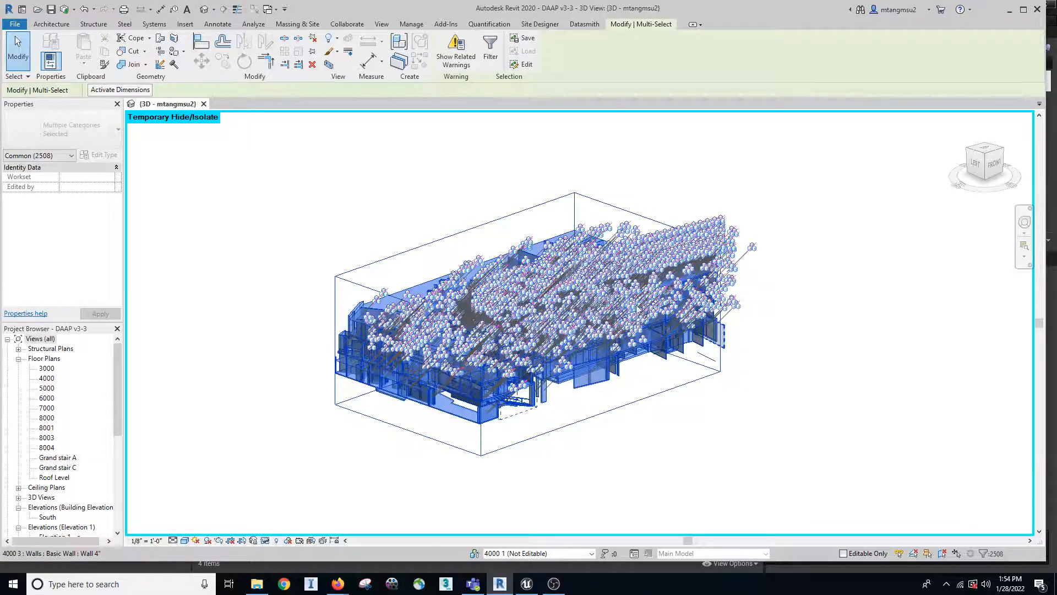
pyautogui.click(983, 554)
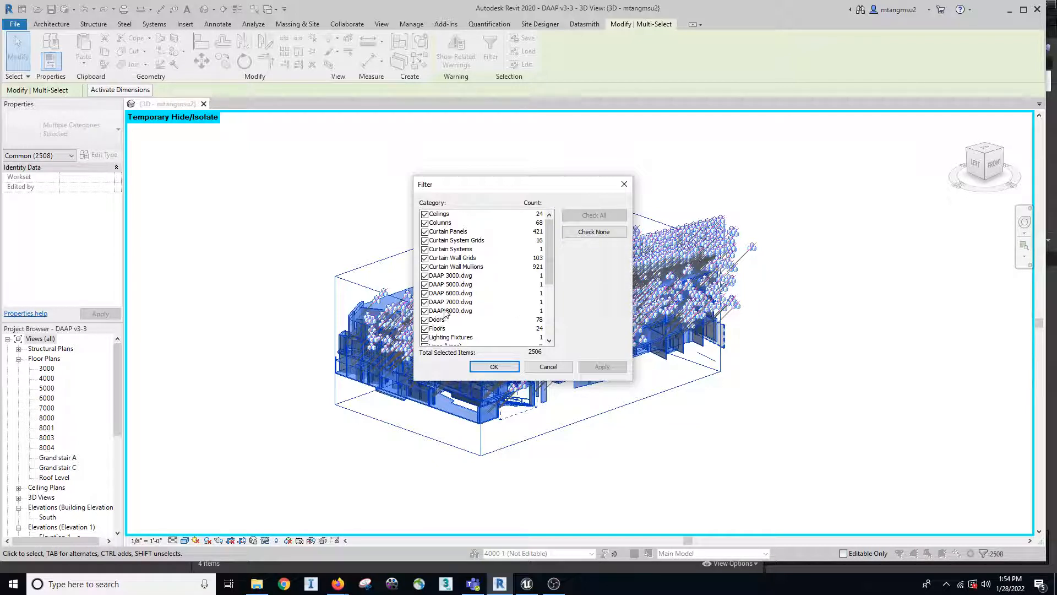
pyautogui.click(425, 275)
pyautogui.click(425, 284)
pyautogui.click(424, 293)
pyautogui.click(424, 301)
pyautogui.click(425, 311)
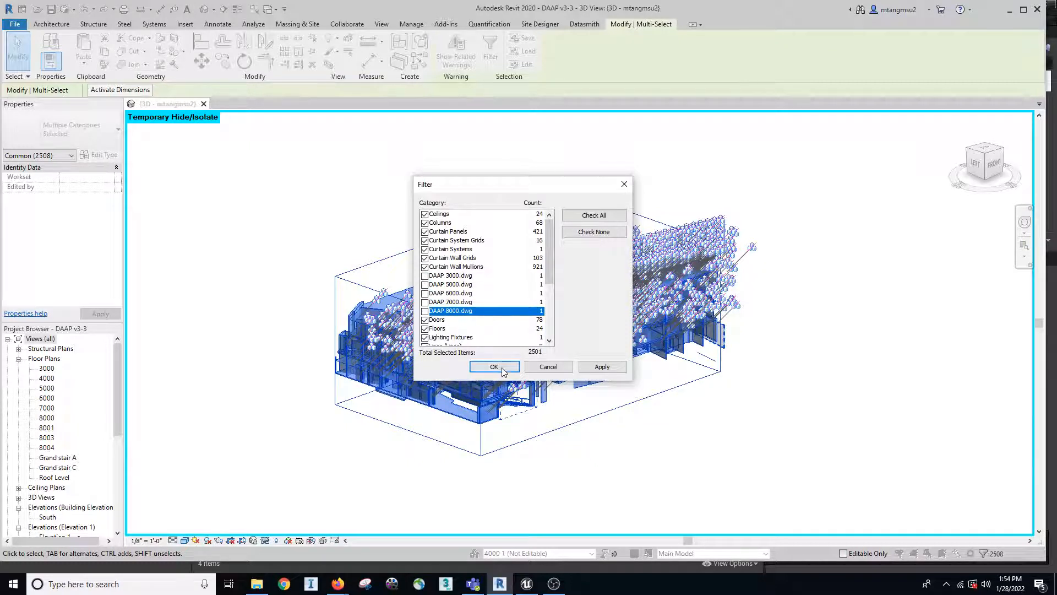
pyautogui.click(602, 366)
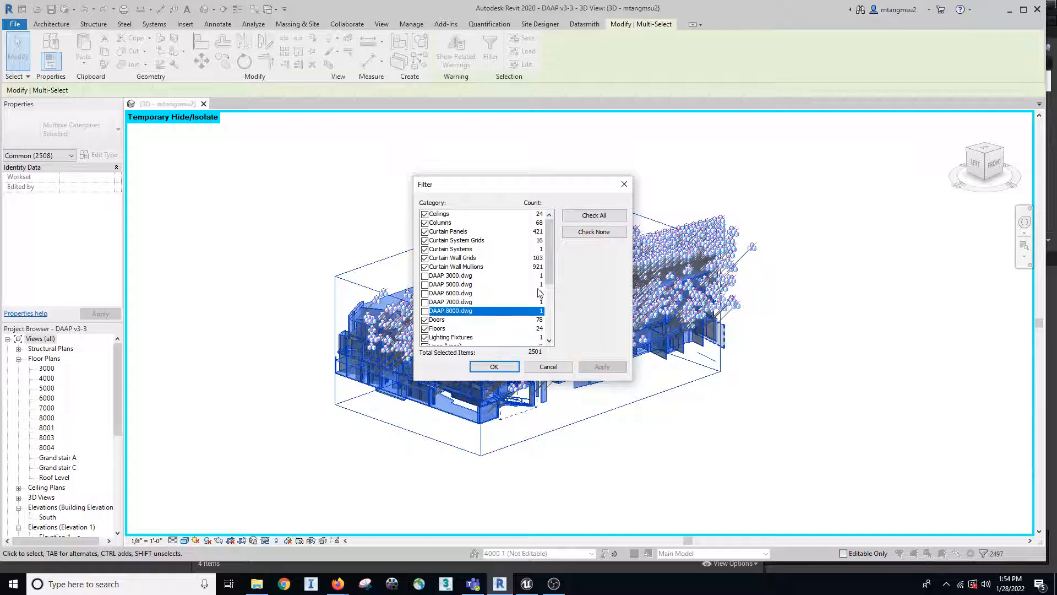
# - Exclude the Section Boxes category from the selection as well and accept the filter
pyautogui.moveTo(550, 255); pyautogui.dragTo(546, 314)
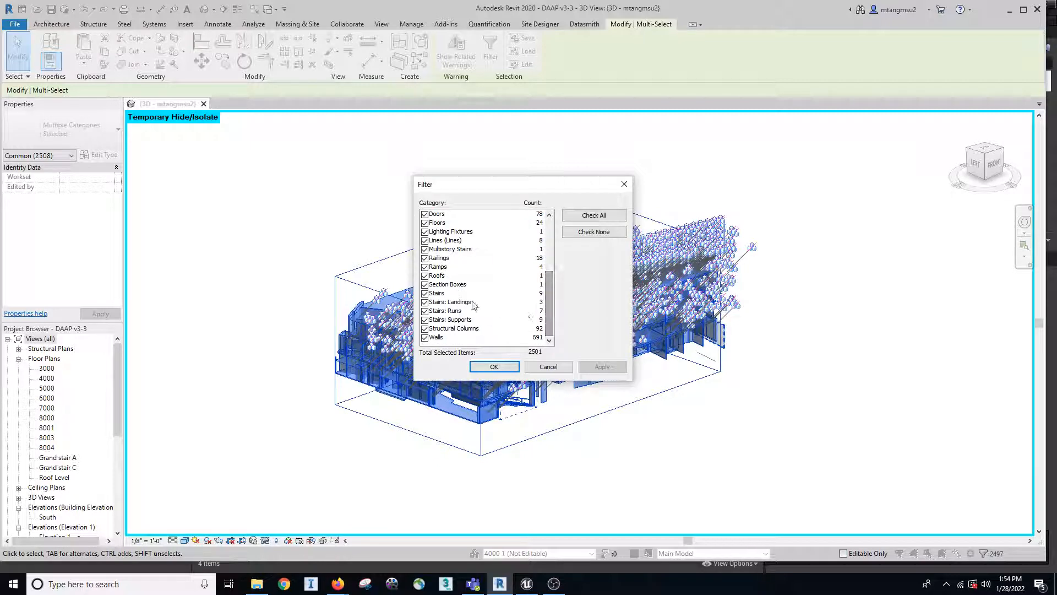
pyautogui.click(425, 286)
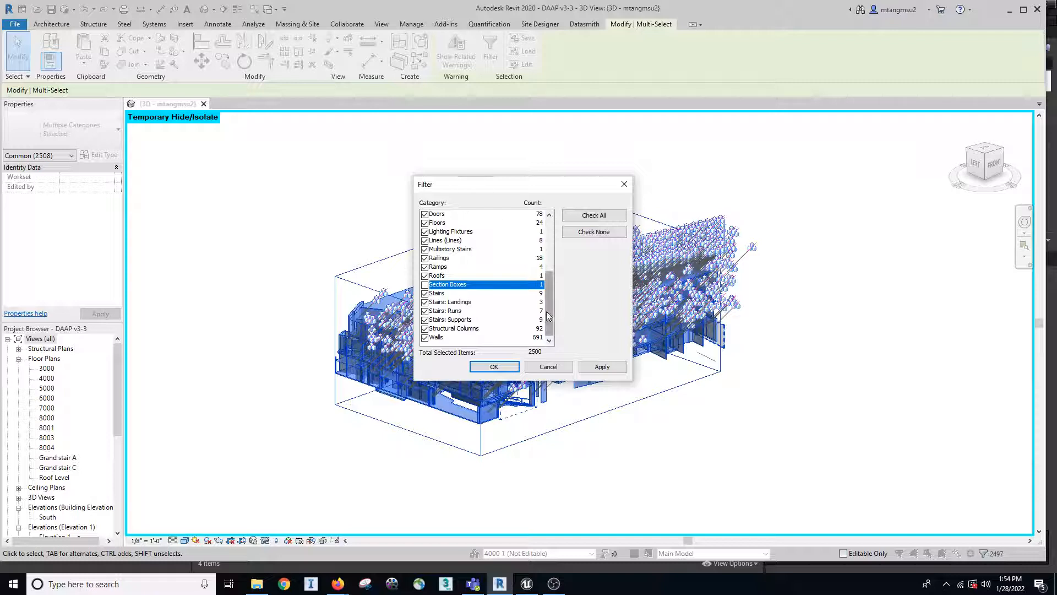
pyautogui.moveTo(546, 312); pyautogui.dragTo(548, 249)
pyautogui.click(601, 366)
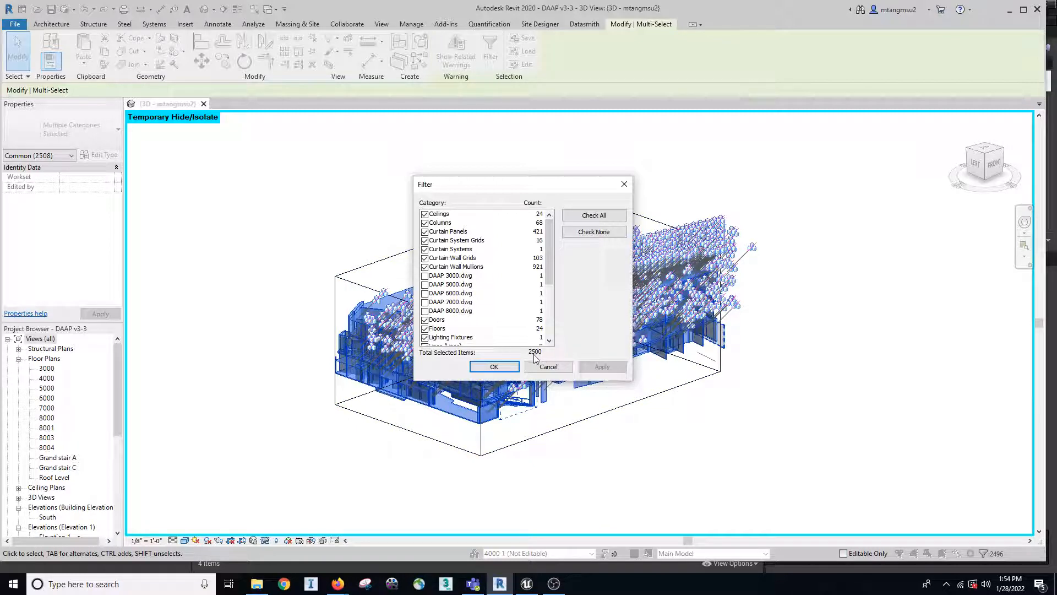
pyautogui.click(492, 367)
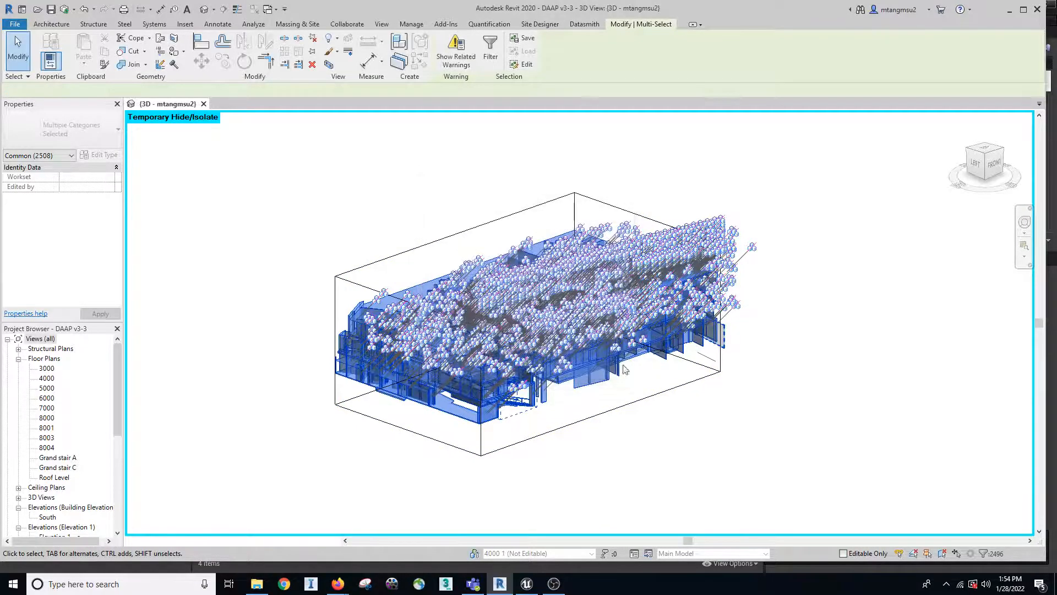
# - Export the 3D view as an Unreal Datasmith file named DAAP_v3.udatasmith2 in the DAAP_DT folder
pyautogui.click(584, 24)
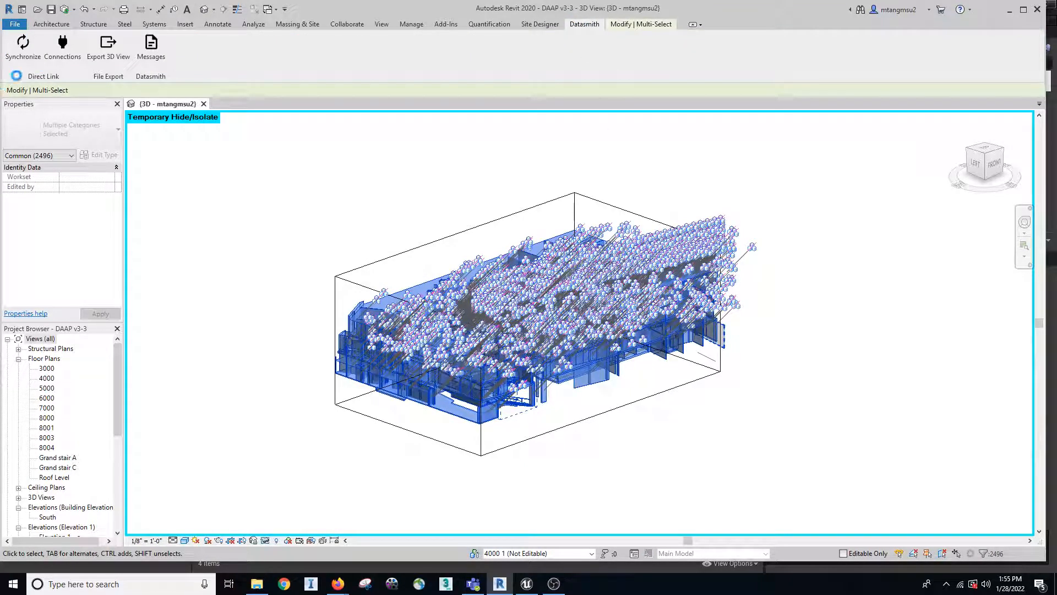
pyautogui.click(108, 56)
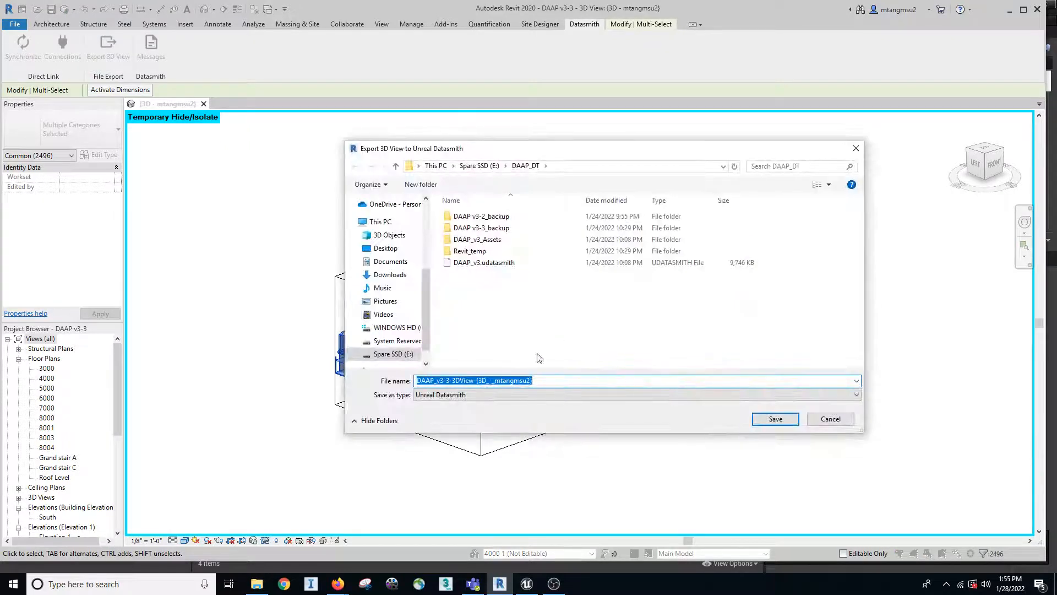
pyautogui.click(499, 263)
pyautogui.click(520, 379)
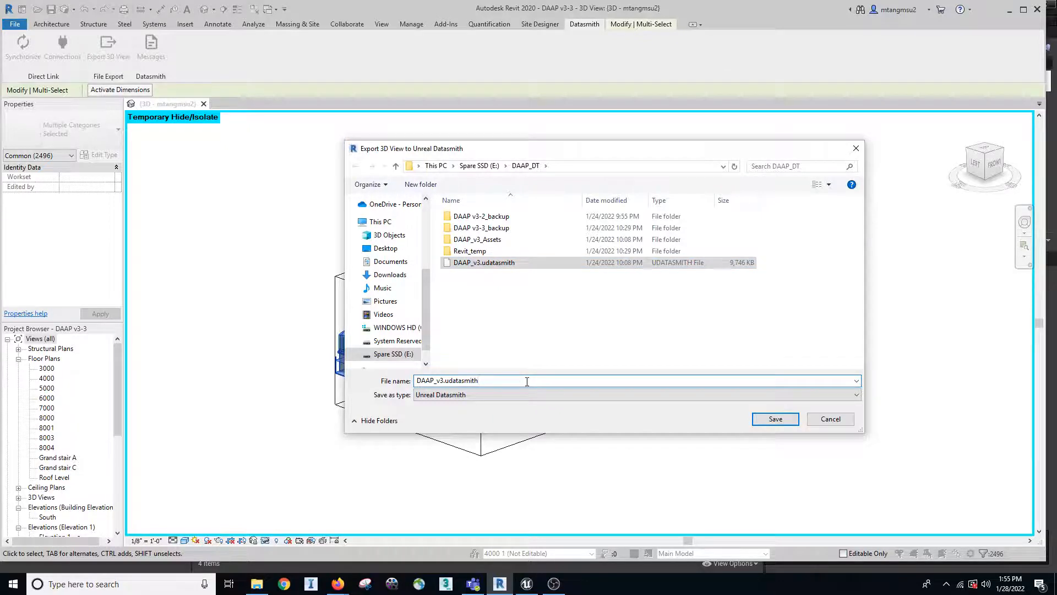
pyautogui.write('2')
pyautogui.click(776, 418)
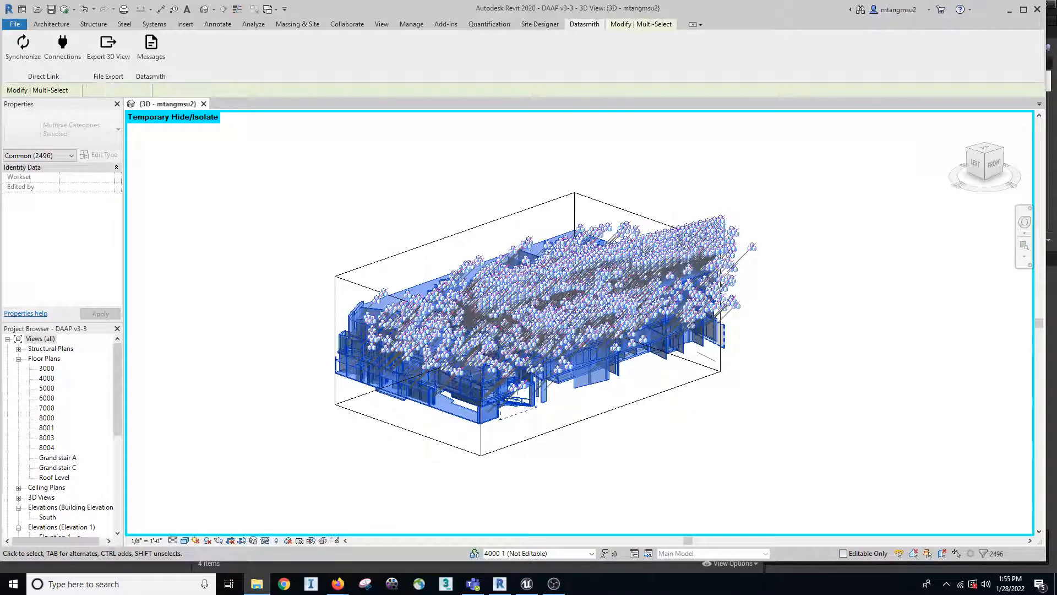
# - Switch to File Explorer and examine the exported Datasmith files in the DAAP_DT folder on Spare SSD (E:)
pyautogui.moveTo(1056, 86); pyautogui.dragTo(681, 89)
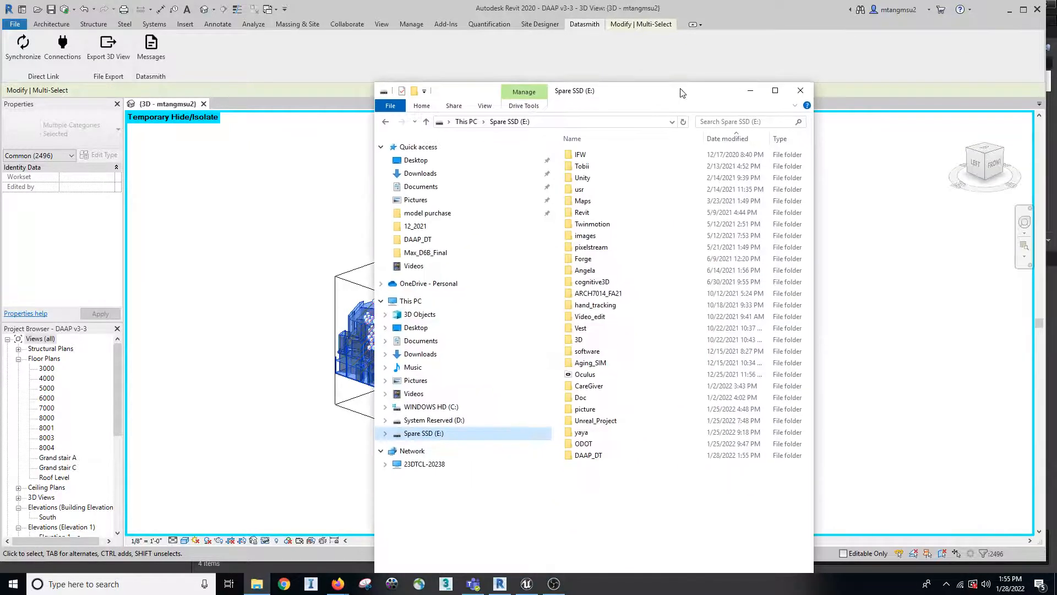
pyautogui.doubleClick(681, 90)
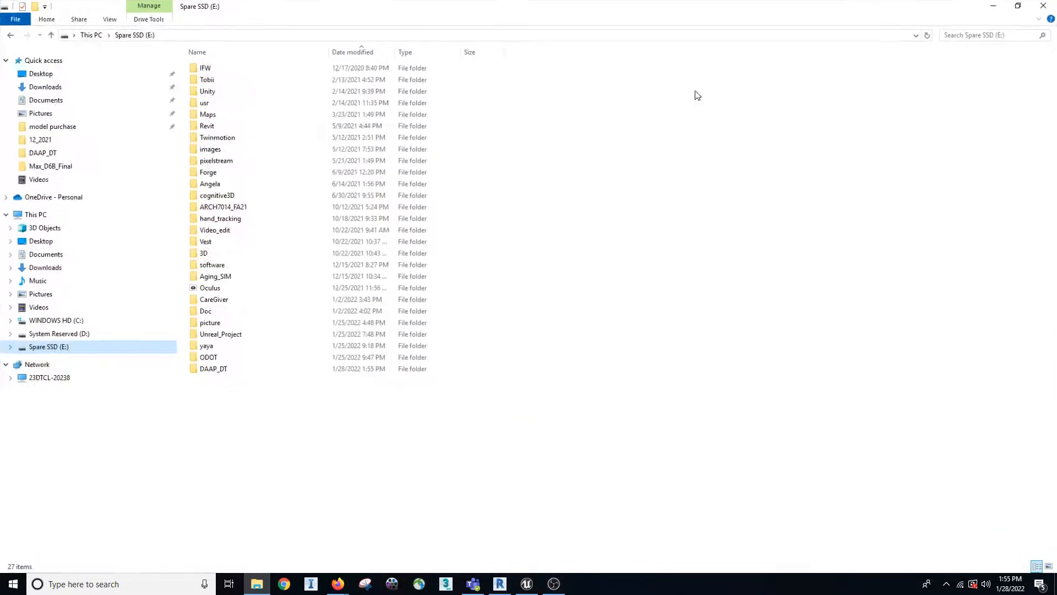
pyautogui.doubleClick(229, 372)
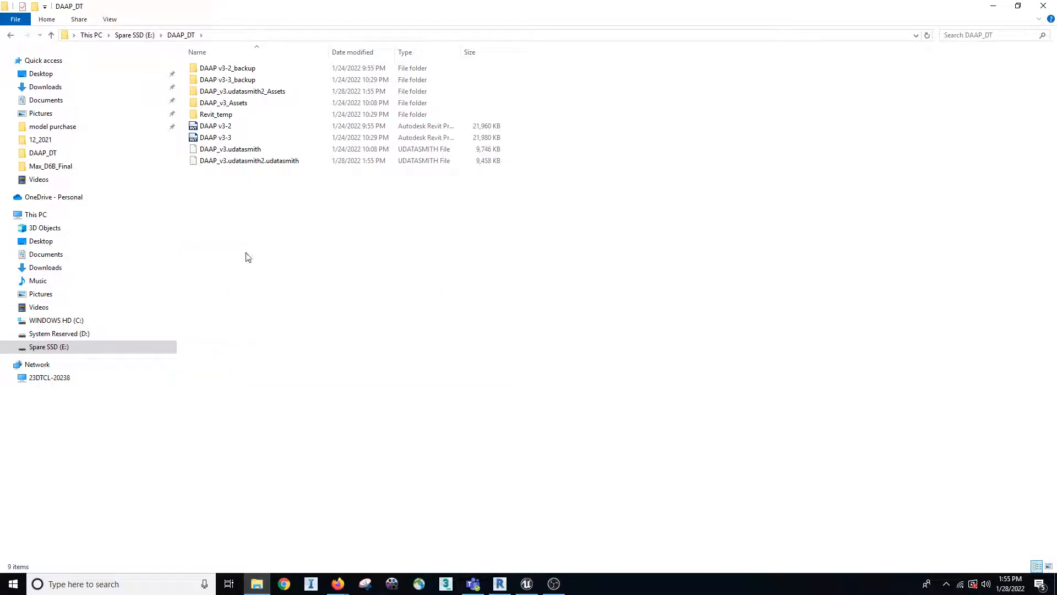
pyautogui.click(266, 152)
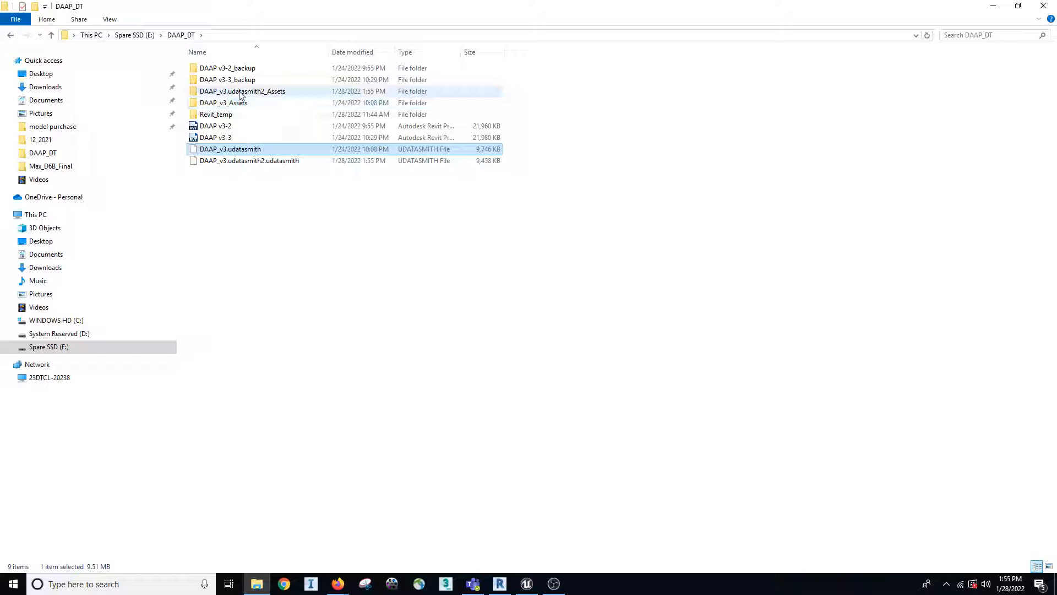
# - Look through all the mesh files in the DAAP_v3_Assets folder and return to Revit
pyautogui.click(252, 106)
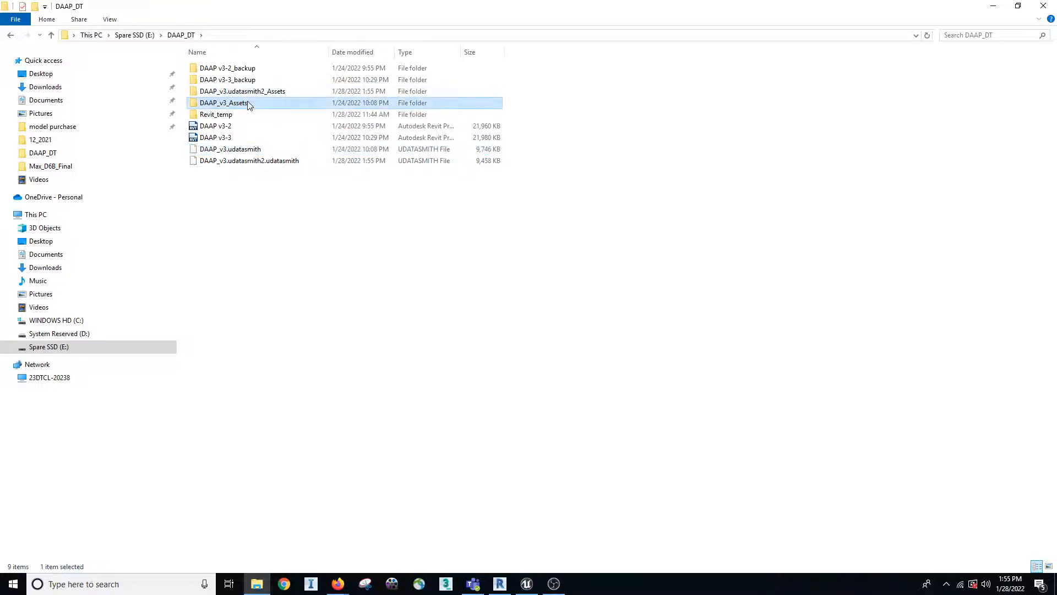
pyautogui.doubleClick(227, 105)
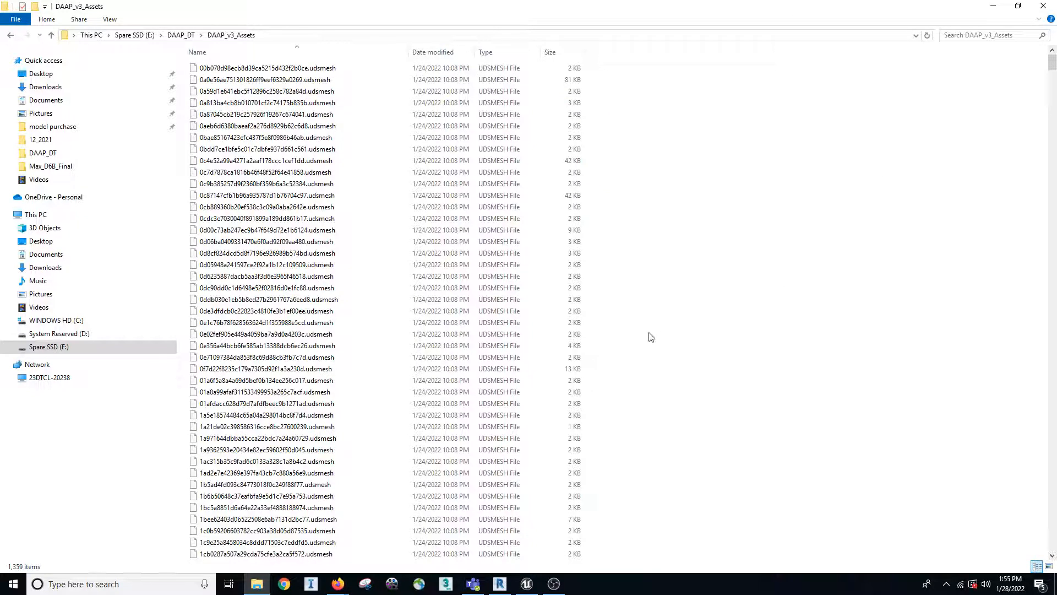
pyautogui.hotkey('ctrl', 'a')
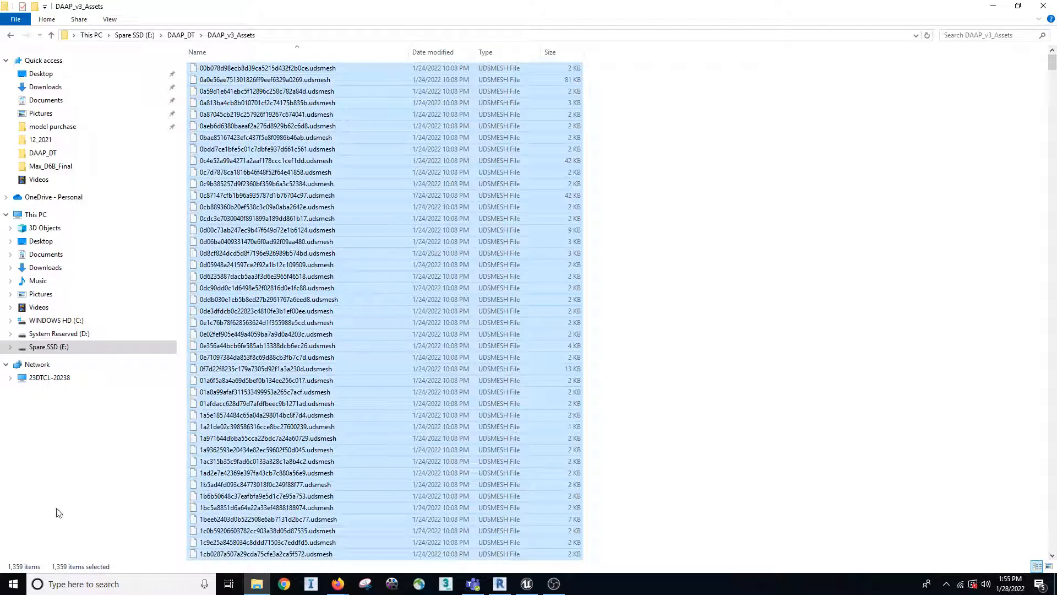
pyautogui.scroll(-20, 379, 427)
pyautogui.scroll(-20, 379, 428)
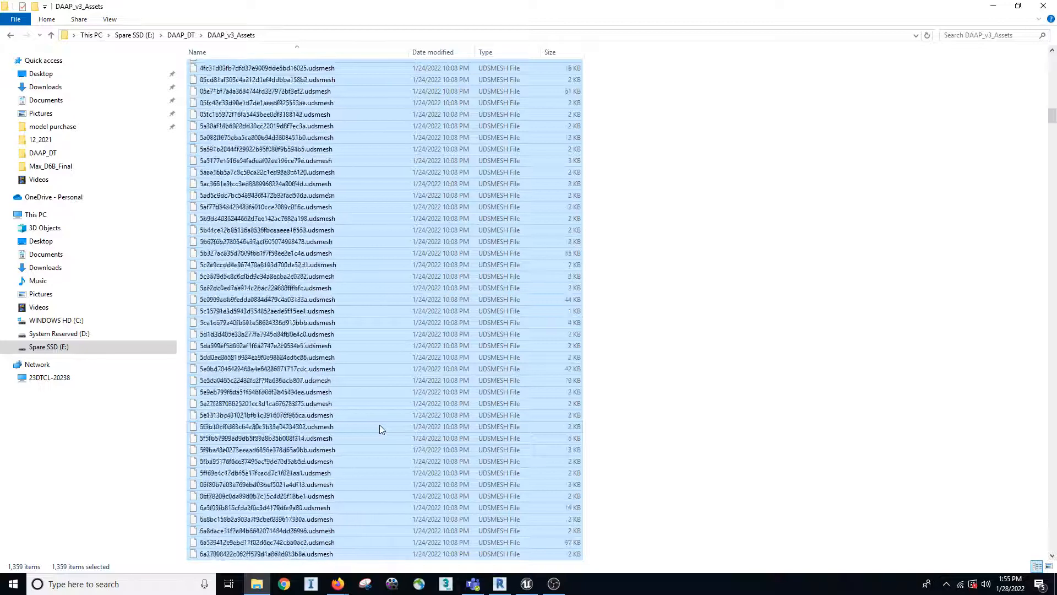
pyautogui.scroll(-20, 379, 429)
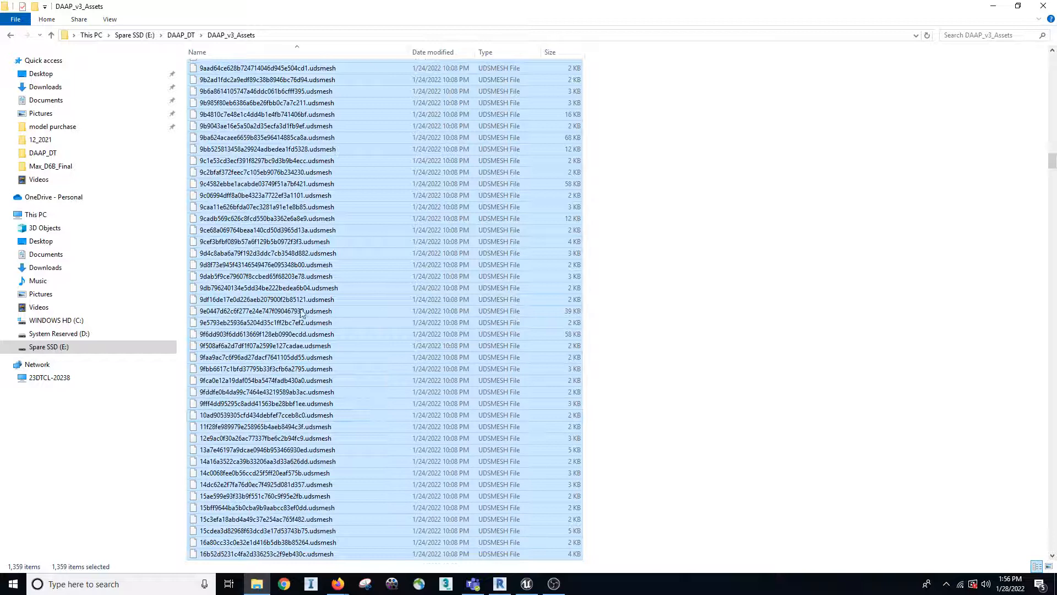
pyautogui.click(499, 583)
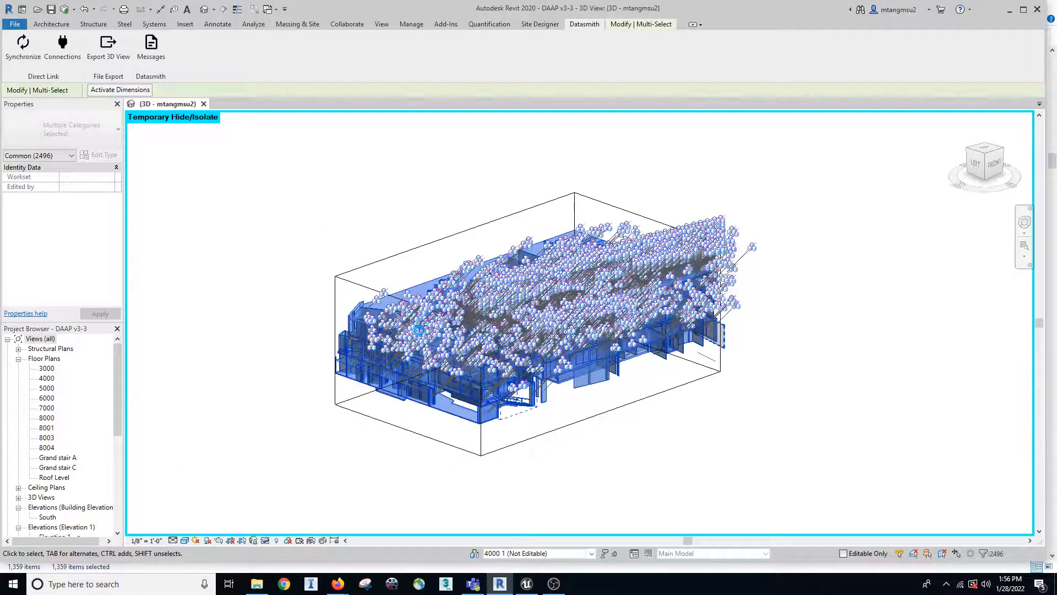
# - Clear the multiple selection, select the green roof and examine its properties through to the phasing data
pyautogui.press('Escape')
pyautogui.scroll(5, 496, 380)
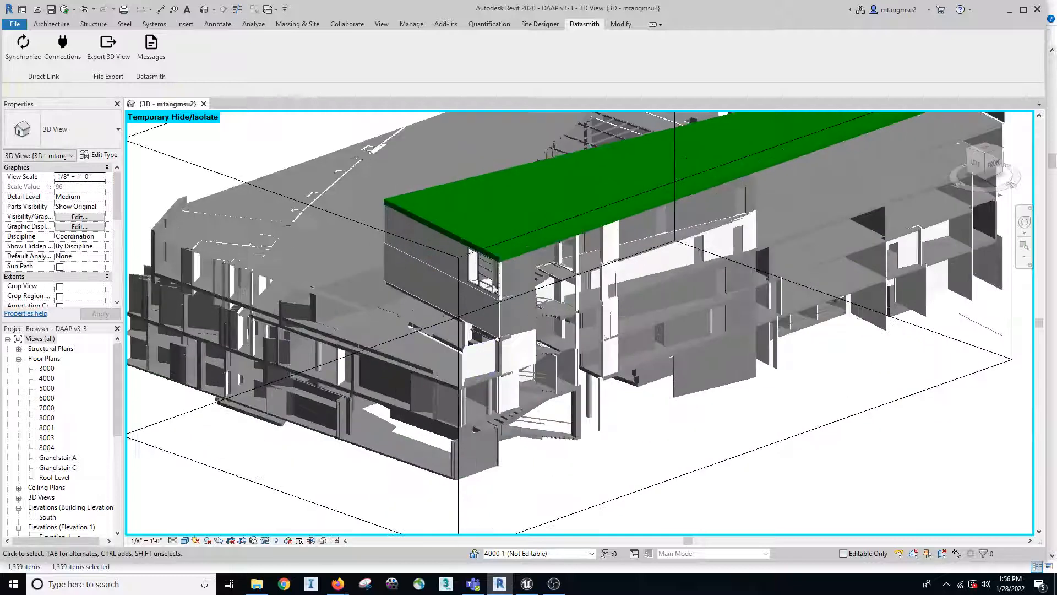
pyautogui.click(471, 175)
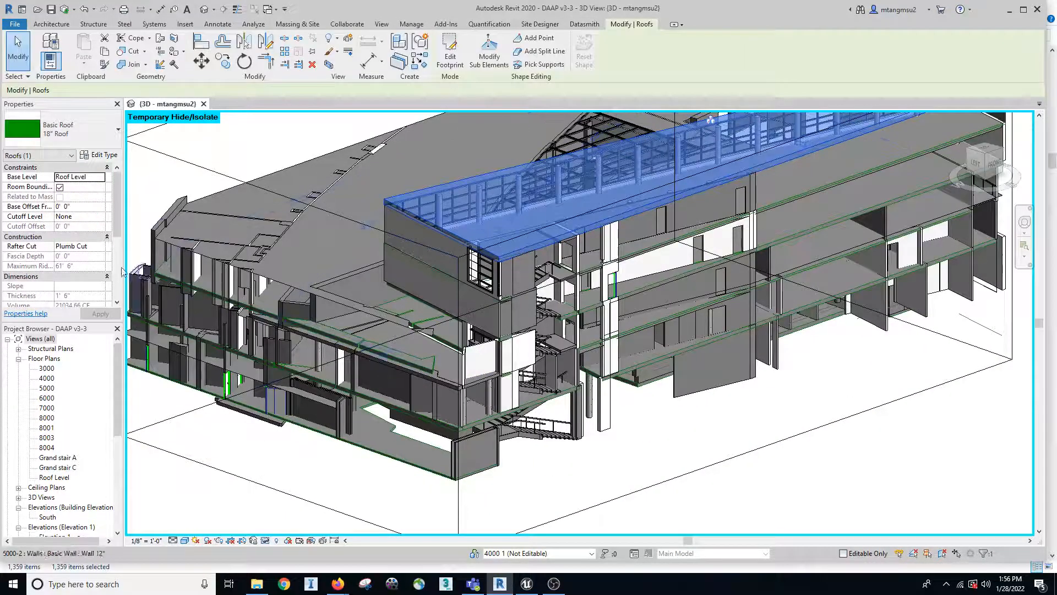
pyautogui.moveTo(116, 190); pyautogui.dragTo(117, 217)
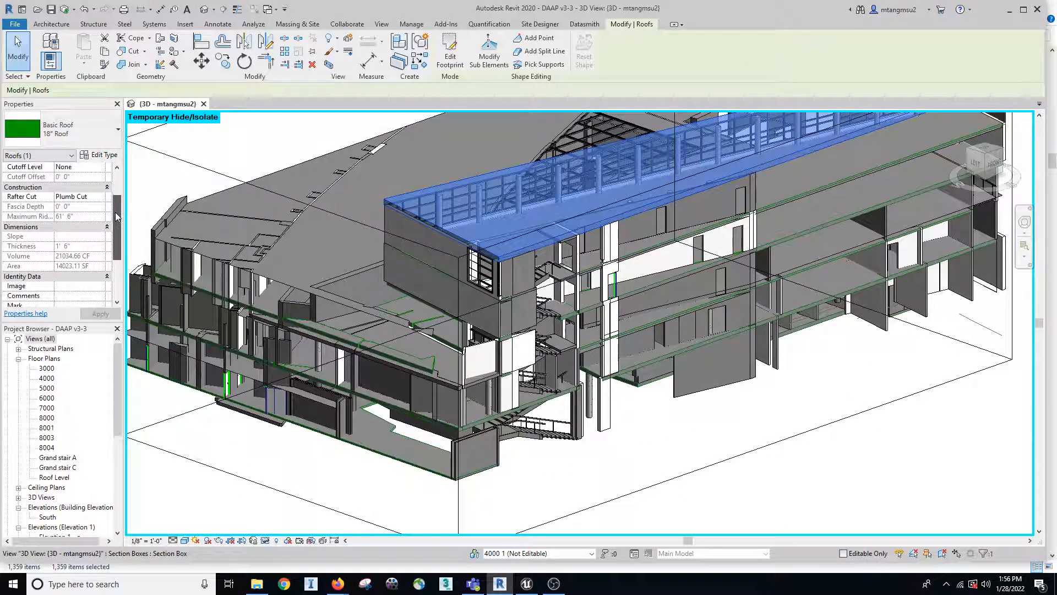
pyautogui.moveTo(117, 220); pyautogui.dragTo(128, 263)
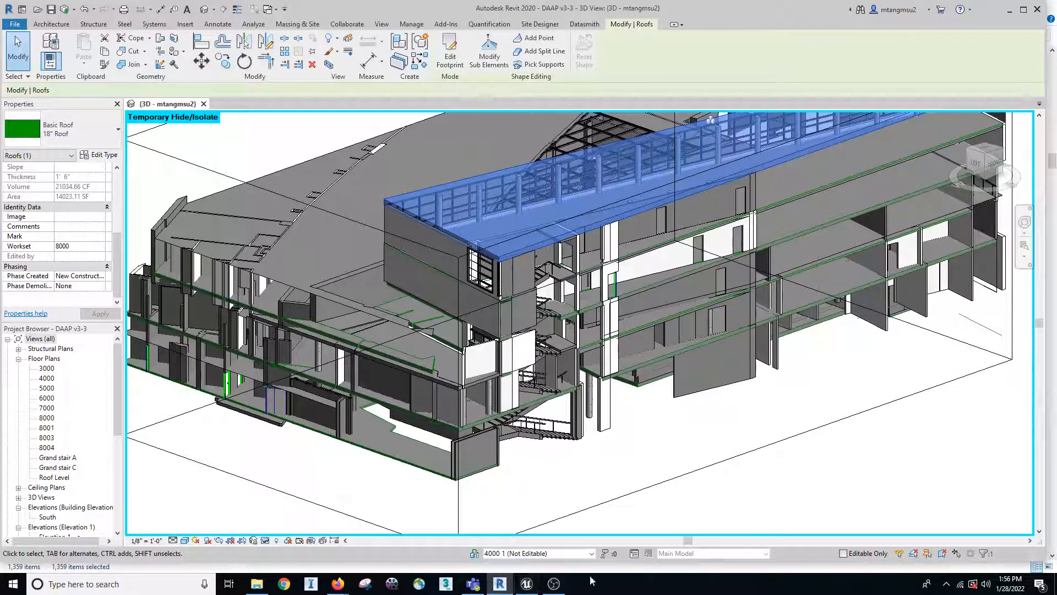
# - Check the Revit-to-Unreal datasmith workflow in the mind map, switch to Unreal Editor and show the contents of the DAAP folder
pyautogui.click(397, 529)
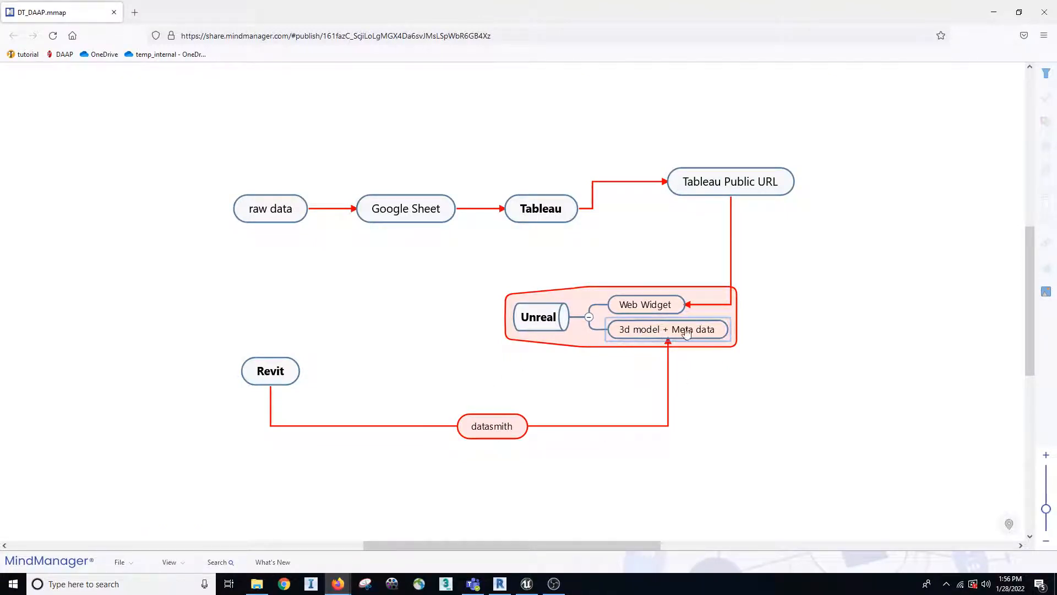
pyautogui.click(527, 583)
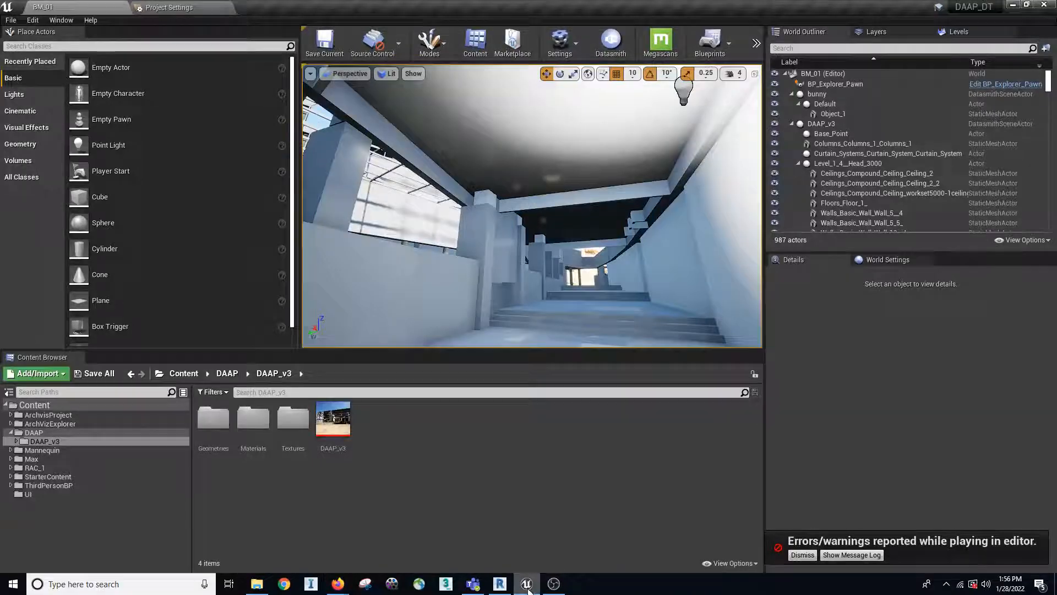
pyautogui.click(22, 432)
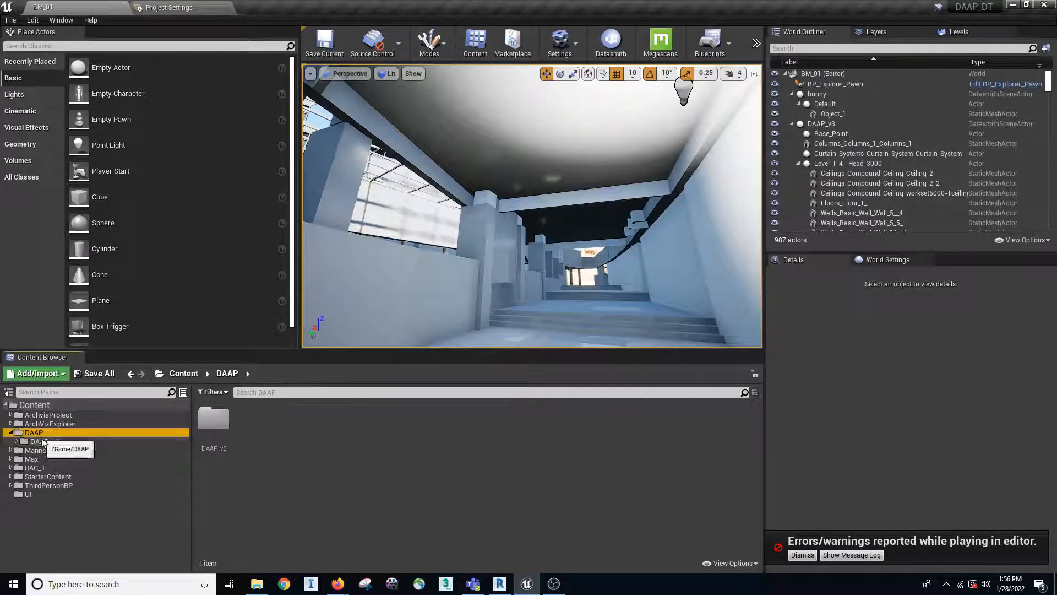
pyautogui.click(50, 377)
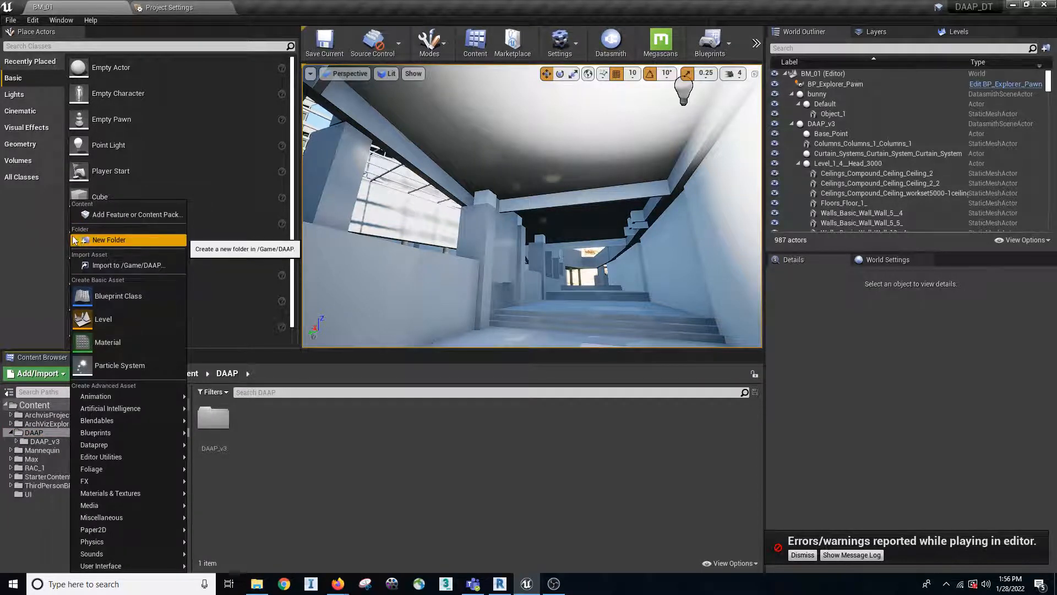
pyautogui.click(297, 493)
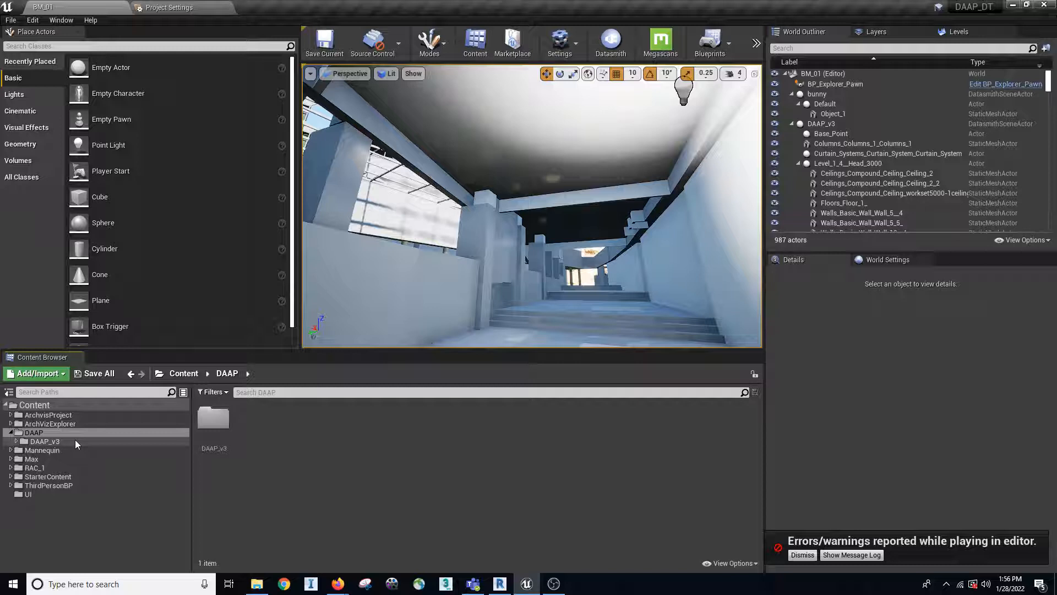
pyautogui.click(221, 418)
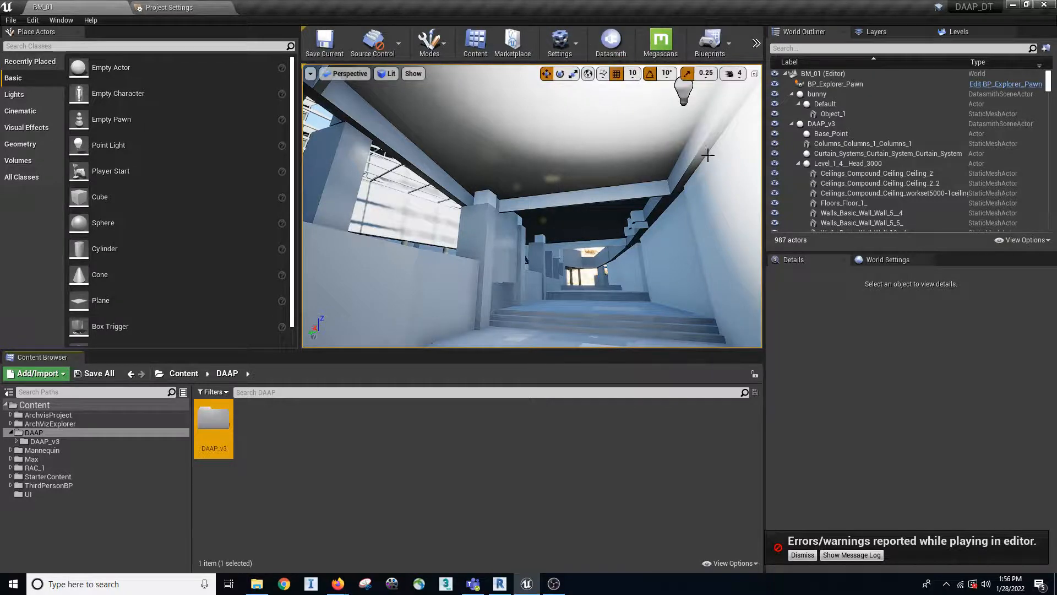
# - Collapse the existing DAAP_v3 scene actor's hierarchy and examine the level from outside the building
pyautogui.click(791, 124)
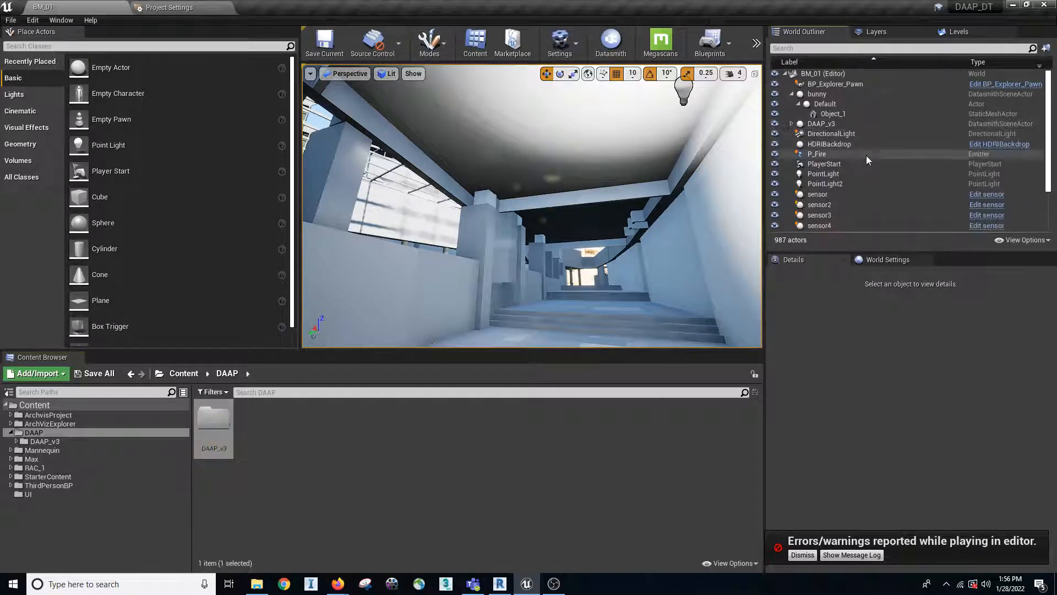
pyautogui.moveTo(672, 187); pyautogui.dragTo(702, 212, button='right')
pyautogui.press('s')
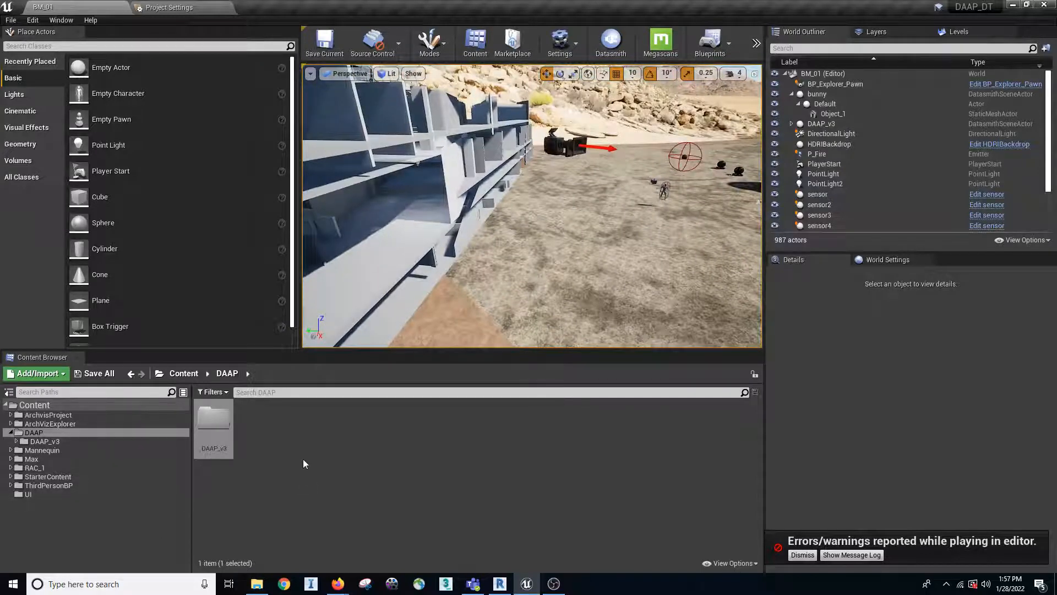
pyautogui.moveTo(527, 227); pyautogui.dragTo(567, 197, button='right')
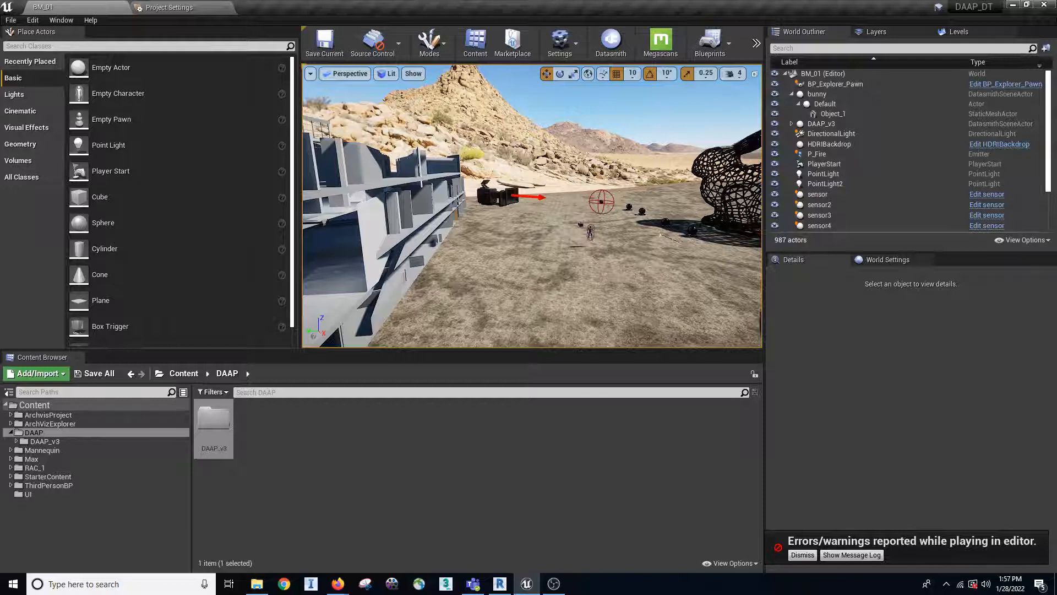
pyautogui.click(284, 464)
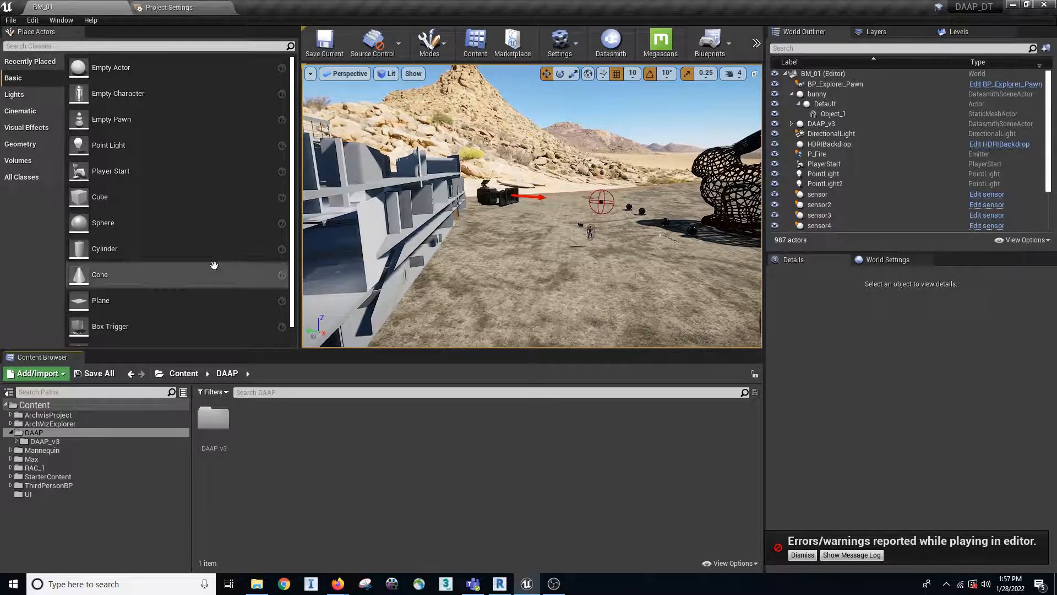
# - Start a Datasmith import of DAAP_v3.udatasmith2.udatasmith from the DAAP_DT folder, with the DAAP content folder as its destination
pyautogui.click(613, 49)
pyautogui.click(225, 147)
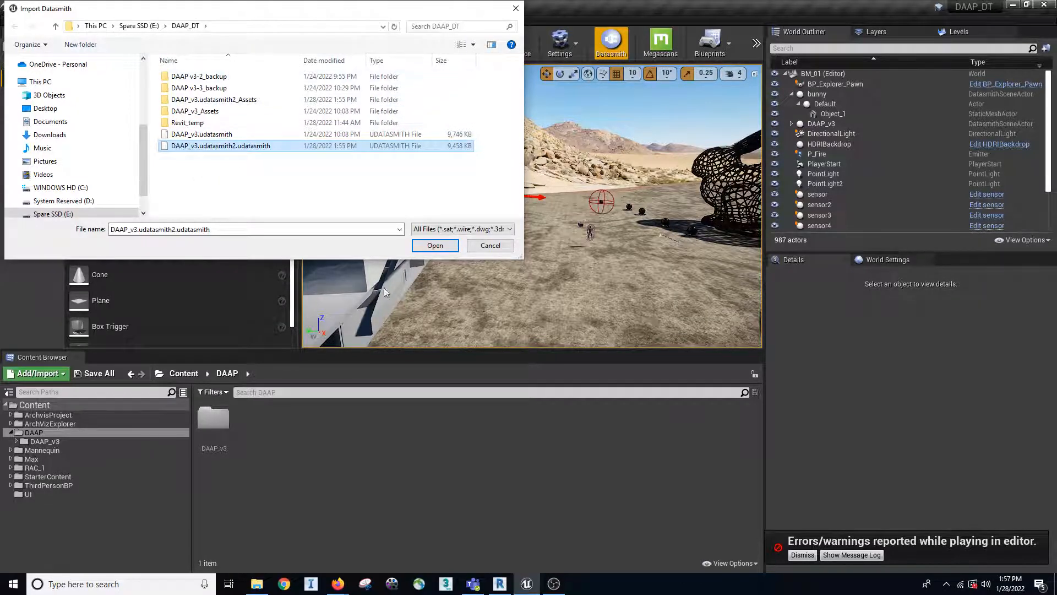
pyautogui.click(434, 246)
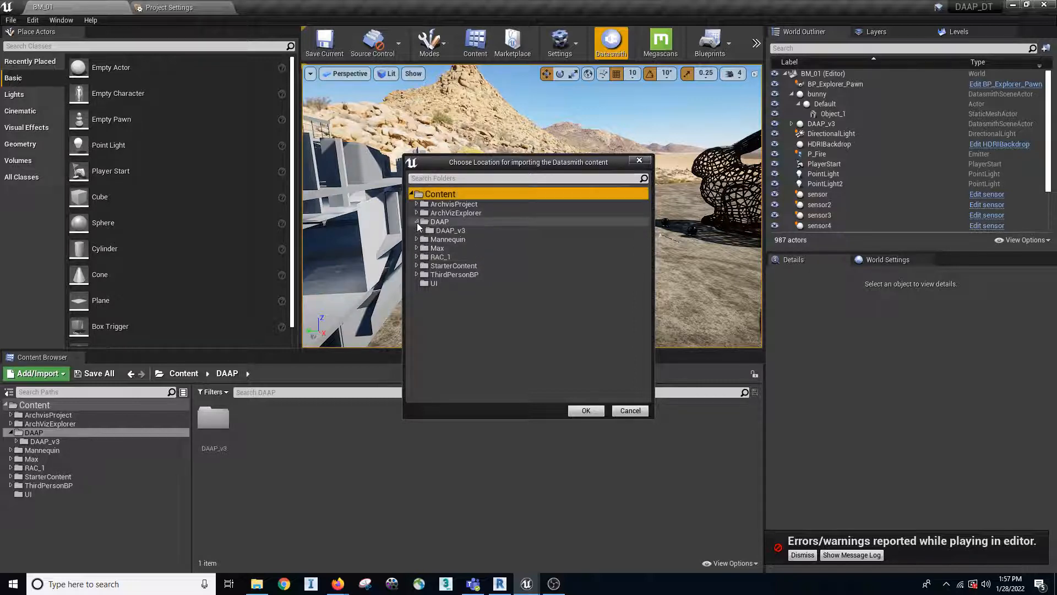
pyautogui.doubleClick(457, 222)
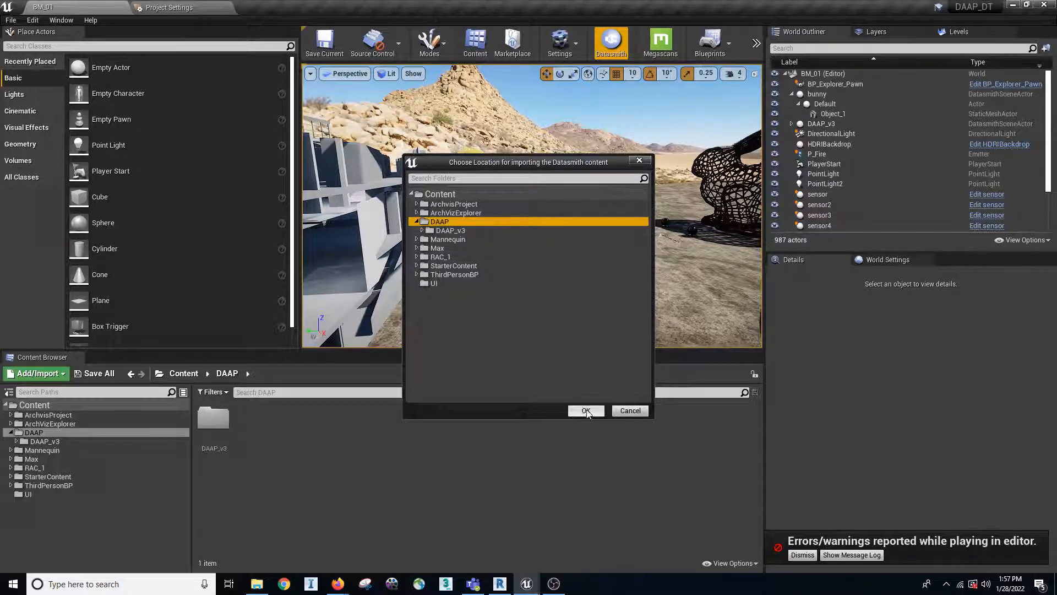
pyautogui.click(585, 410)
# - Exclude lights, cameras and animations from the Datasmith import and run it with only geometry and materials & textures
pyautogui.click(494, 249)
pyautogui.click(494, 262)
pyautogui.click(494, 276)
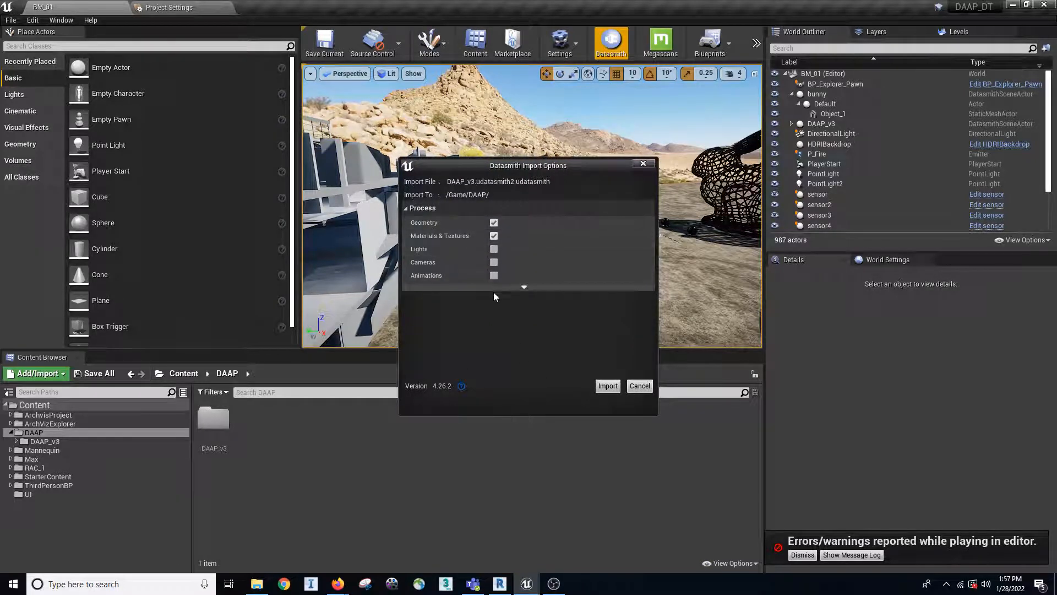
pyautogui.click(604, 387)
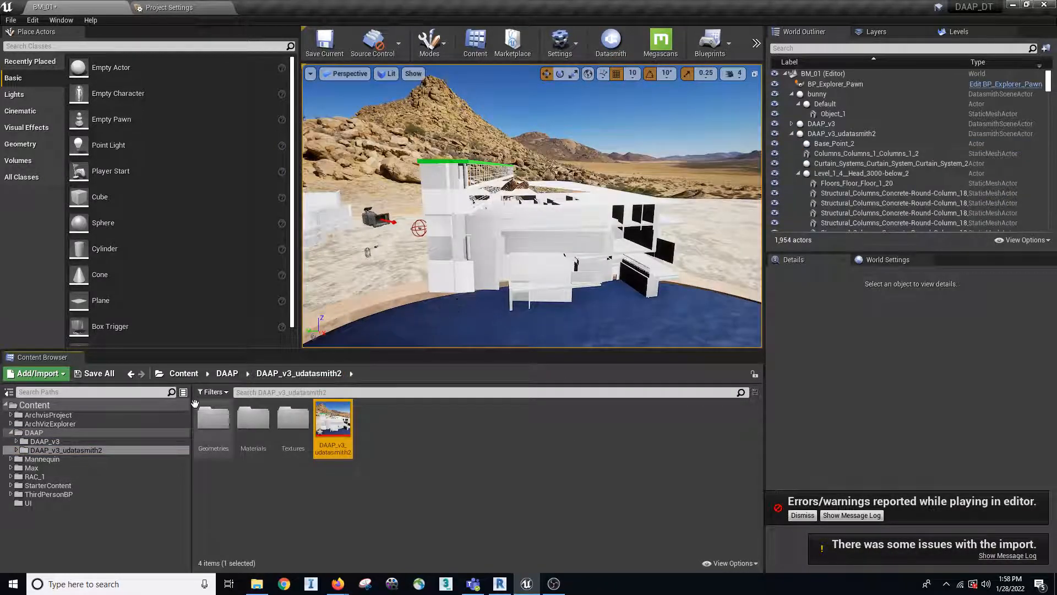
# - Collapse the imported DAAP_v3_udatasmith2 actor's hierarchy and move the building along the Y axis to about -4240, beyond the wireframe bunny
pyautogui.moveTo(444, 300); pyautogui.dragTo(388, 300, button='right')
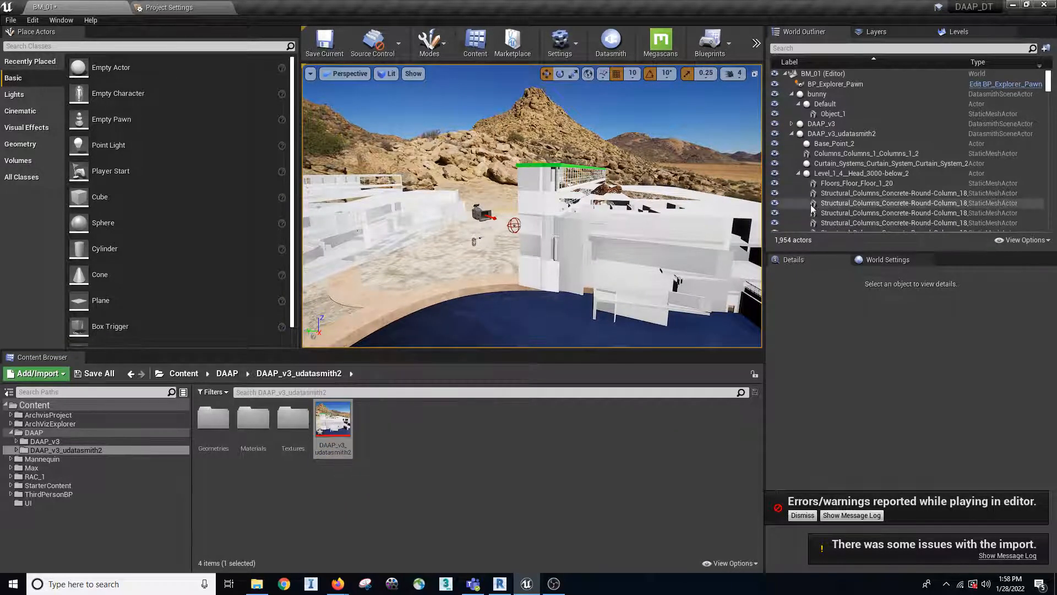
pyautogui.click(793, 134)
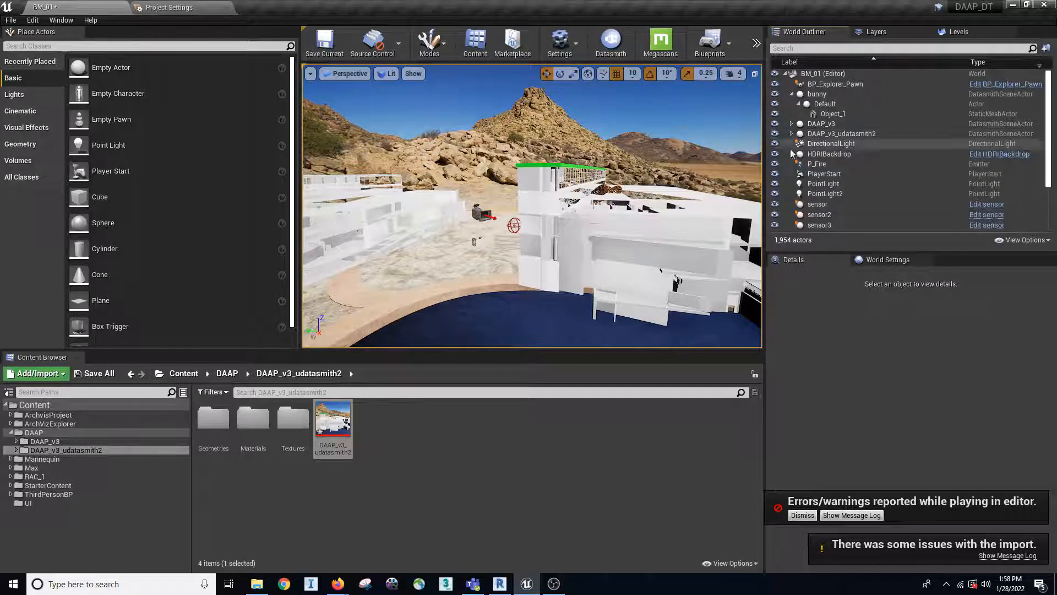
pyautogui.moveTo(505, 236); pyautogui.dragTo(584, 237, button='right')
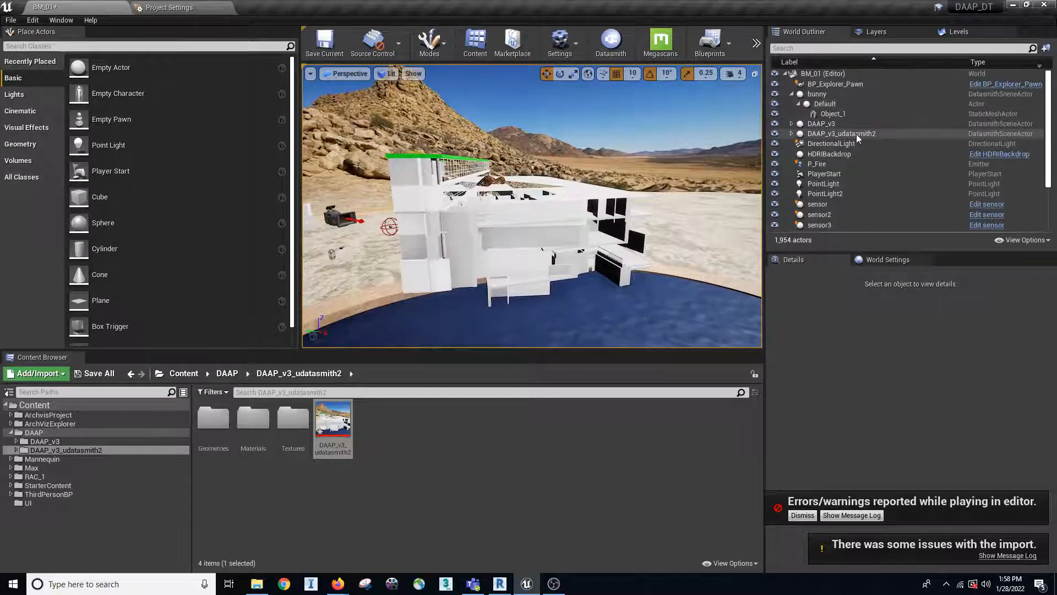
pyautogui.click(857, 133)
pyautogui.moveTo(567, 247); pyautogui.dragTo(542, 239, button='right')
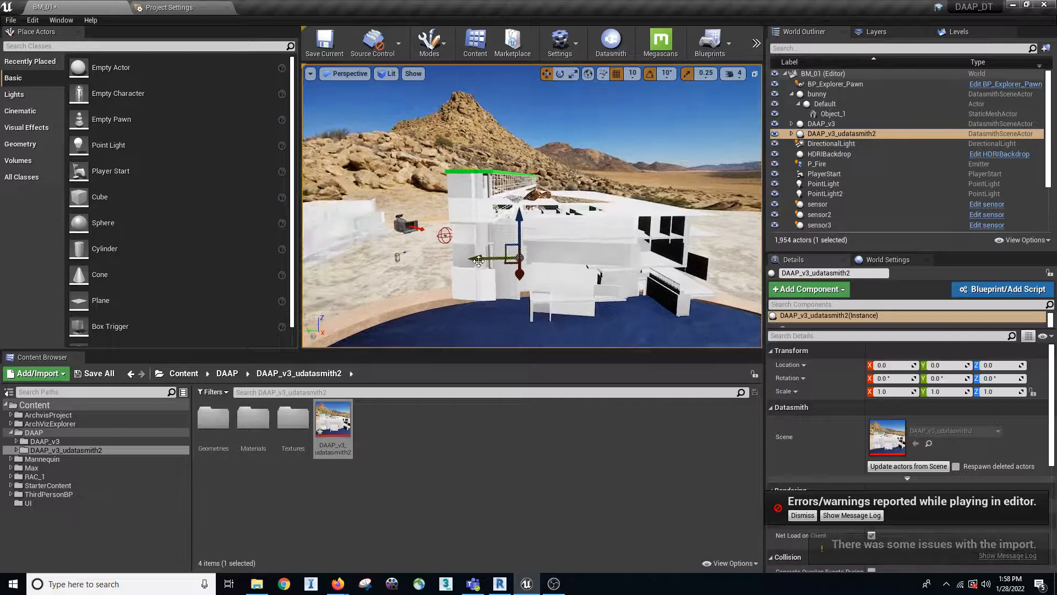
pyautogui.moveTo(478, 262); pyautogui.dragTo(664, 269)
pyautogui.moveTo(664, 271); pyautogui.dragTo(659, 271)
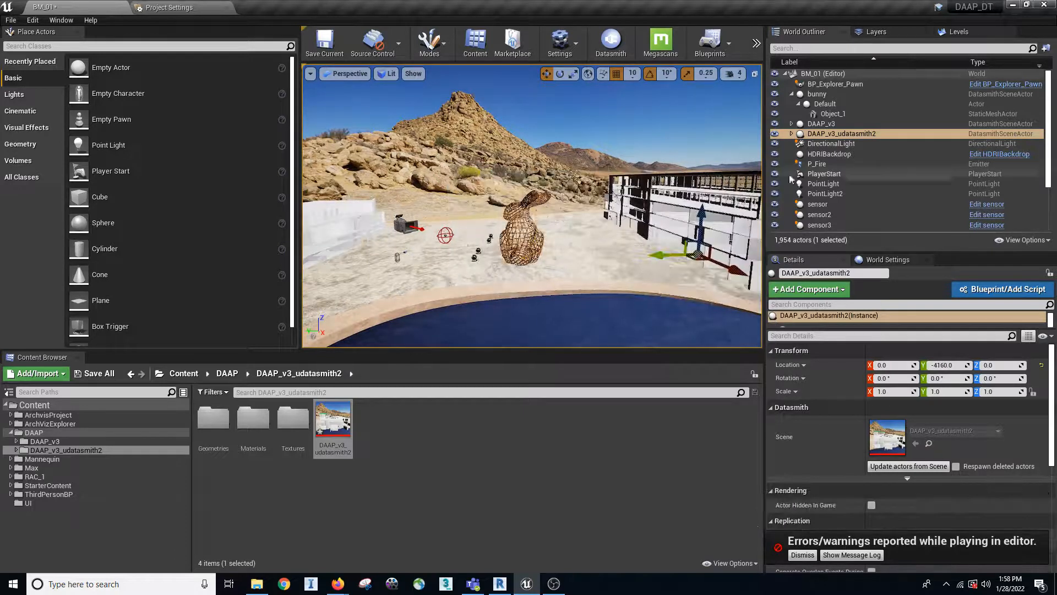
pyautogui.click(825, 133)
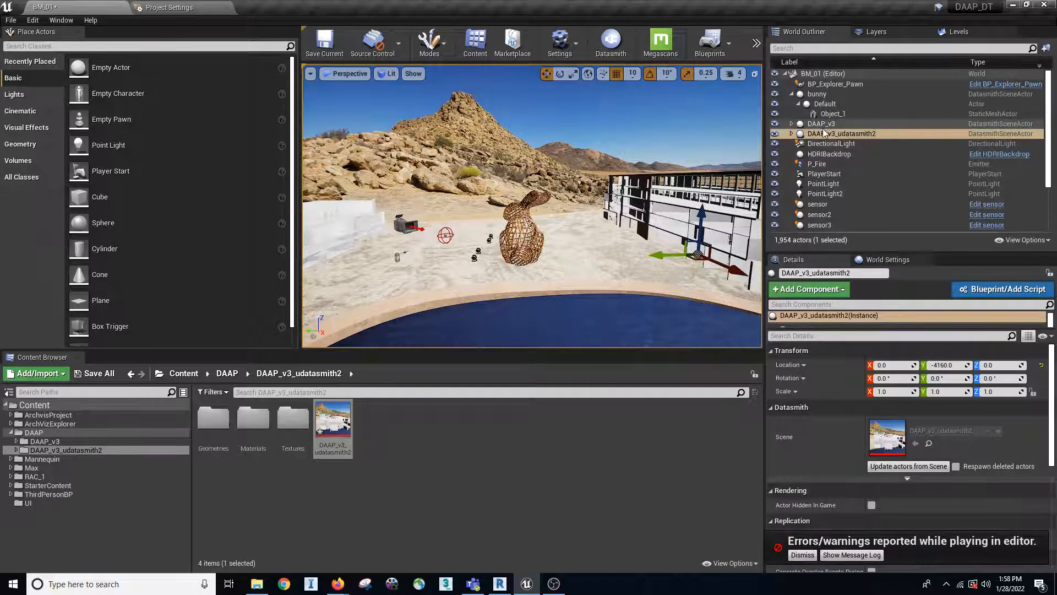
pyautogui.moveTo(653, 256)
pyautogui.mouseDown()
pyautogui.moveTo(611, 259)
pyautogui.moveTo(658, 258)
pyautogui.mouseUp()
pyautogui.moveTo(658, 259); pyautogui.dragTo(701, 241, button='right')
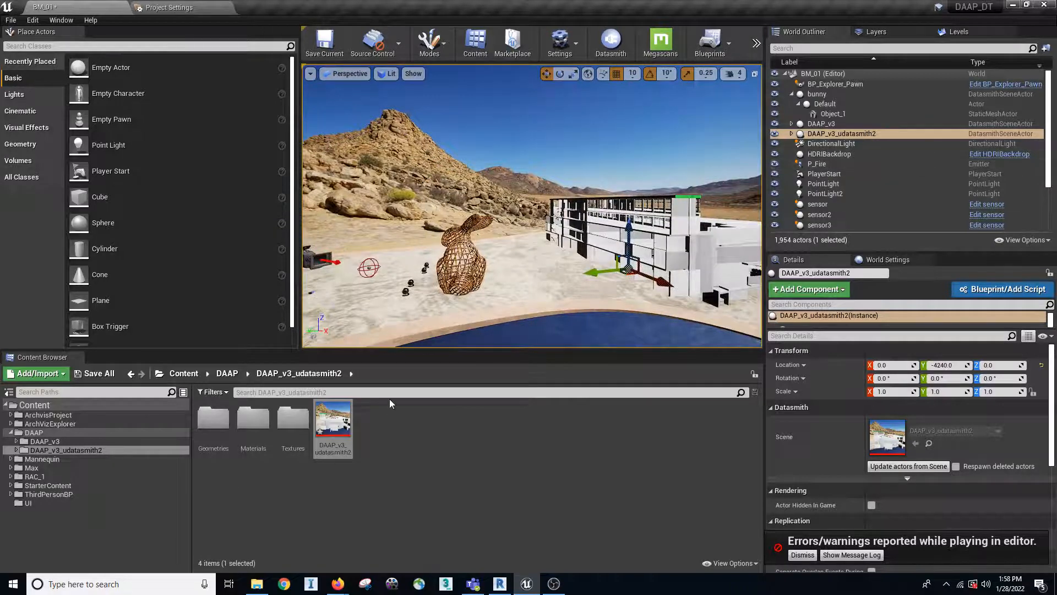
# - Look through the Geometries, Materials and Textures subfolders of DAAP_v3_udatasmith2, ending with the column meshes in Geometries
pyautogui.click(16, 451)
pyautogui.click(53, 459)
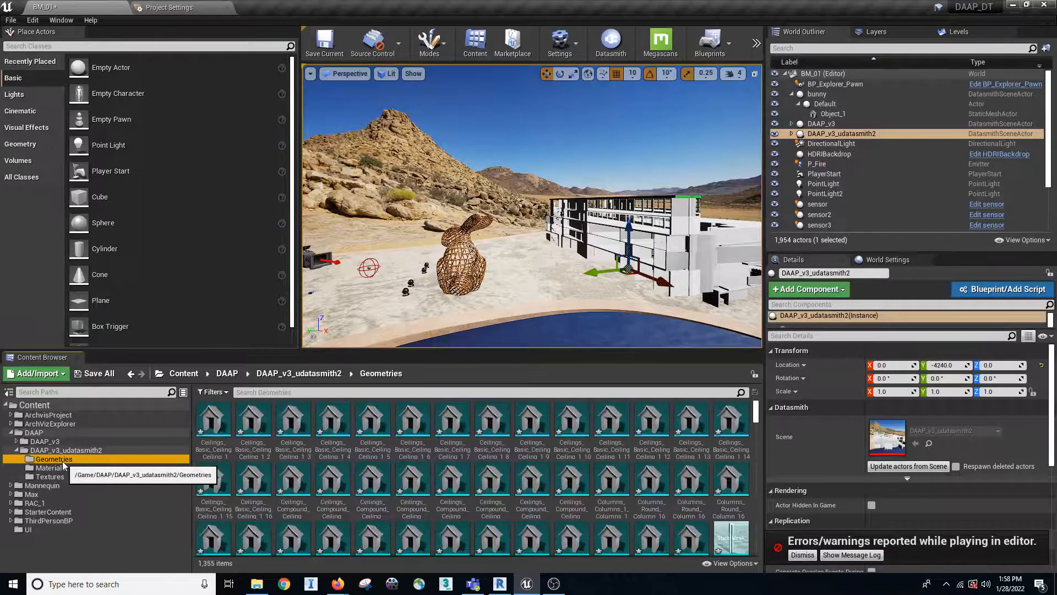
pyautogui.click(50, 468)
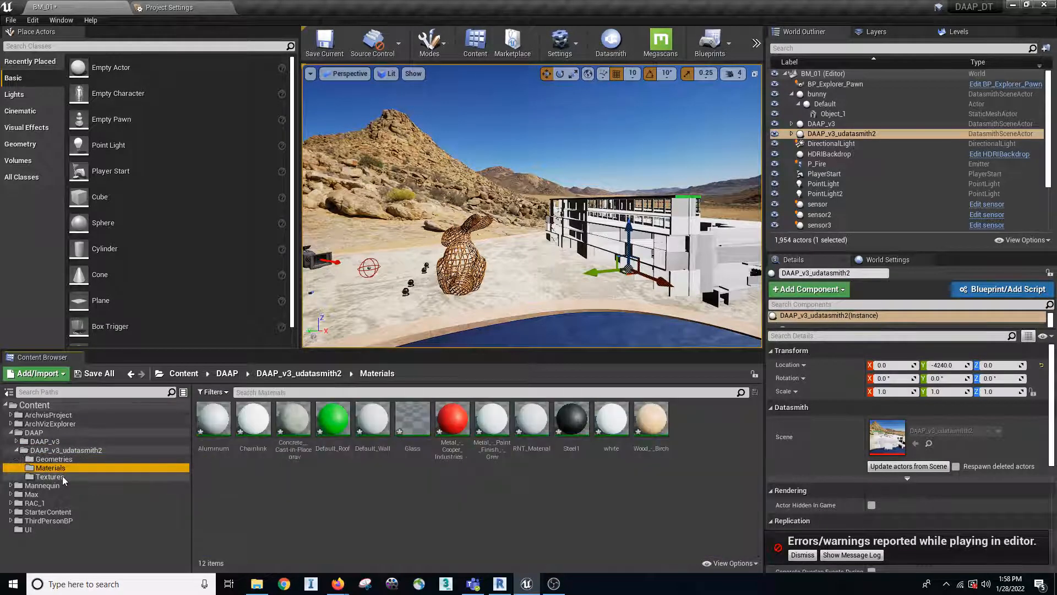
pyautogui.click(63, 478)
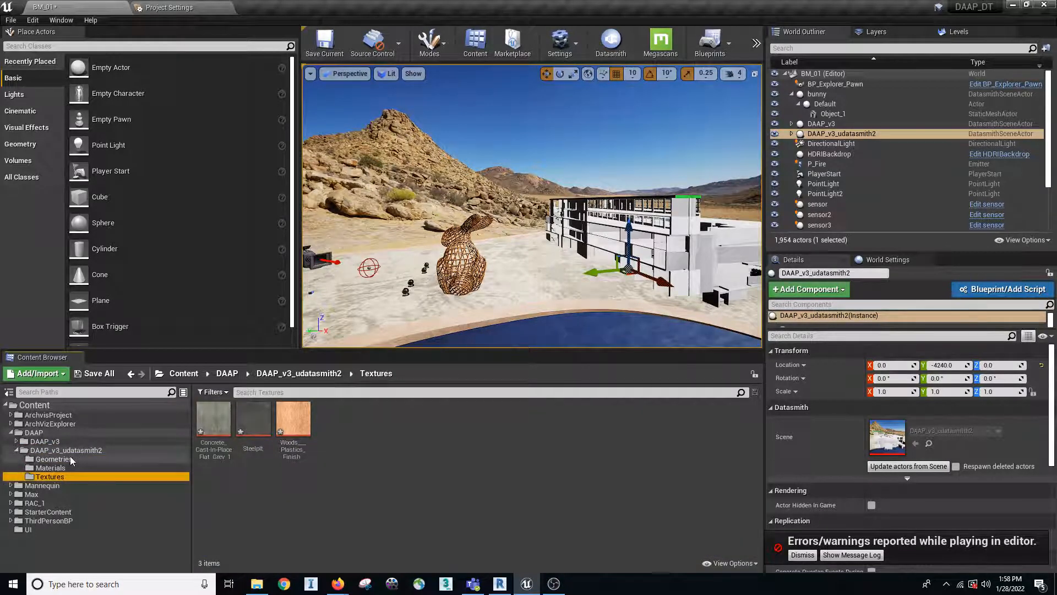
pyautogui.click(70, 459)
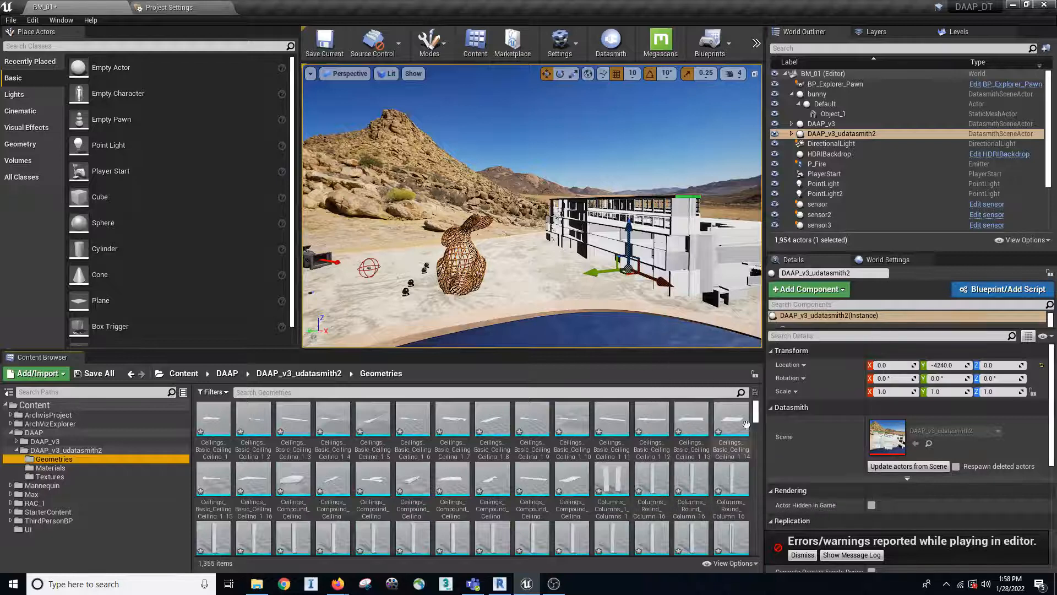
pyautogui.moveTo(758, 414); pyautogui.dragTo(758, 422)
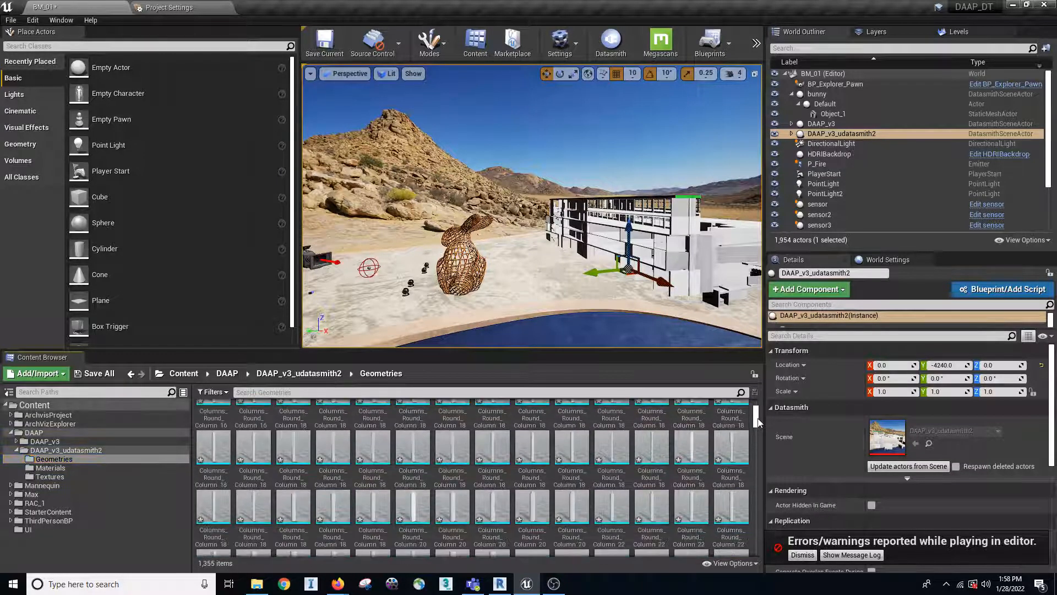
# - Open a round column mesh from the Geometries folder in the mesh editor and examine its shape and details
pyautogui.click(602, 444)
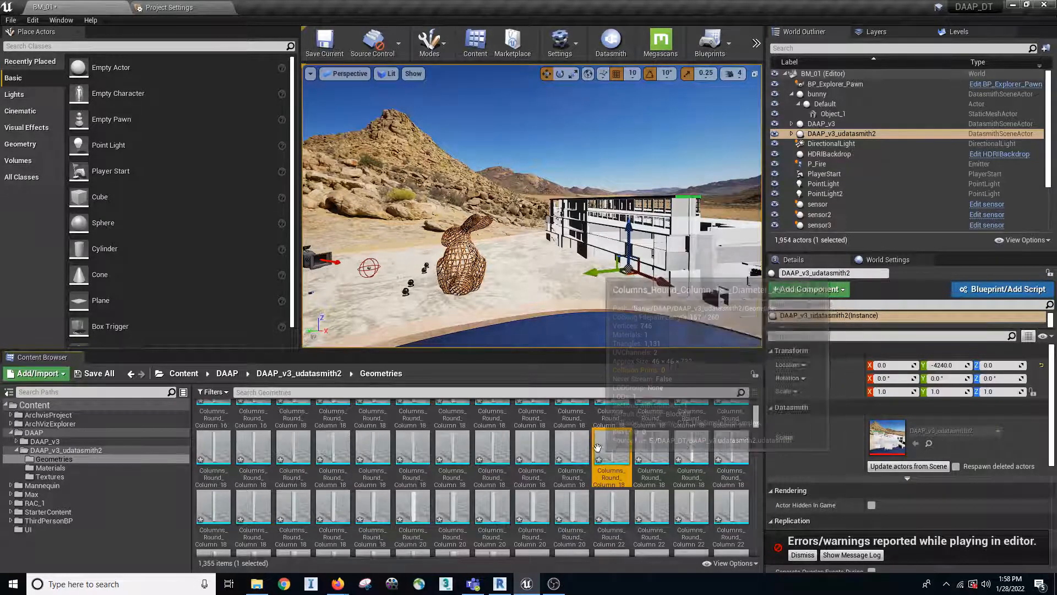
pyautogui.doubleClick(604, 445)
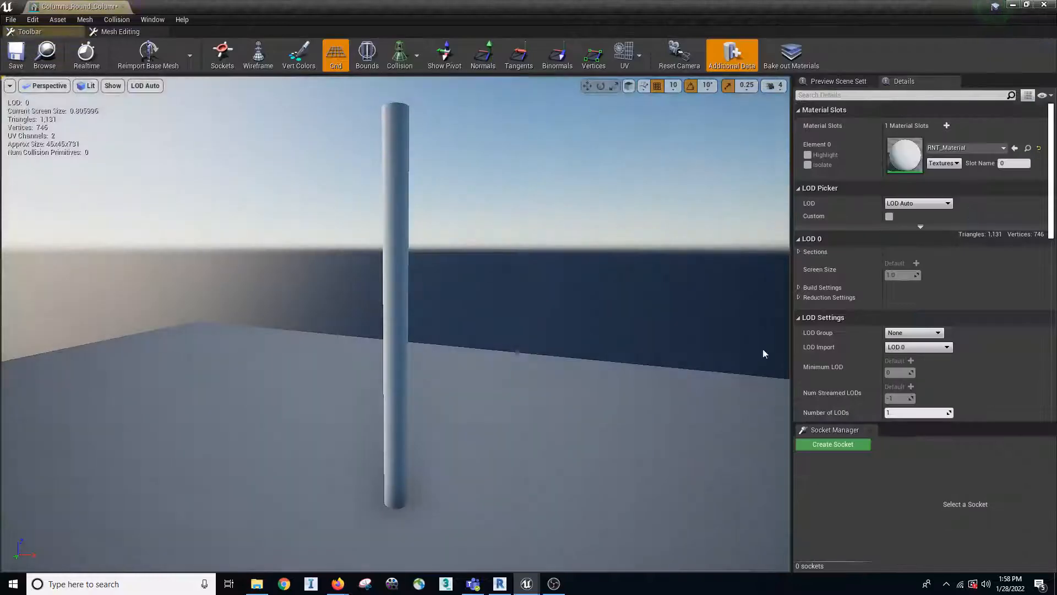
pyautogui.moveTo(387, 266); pyautogui.dragTo(701, 316)
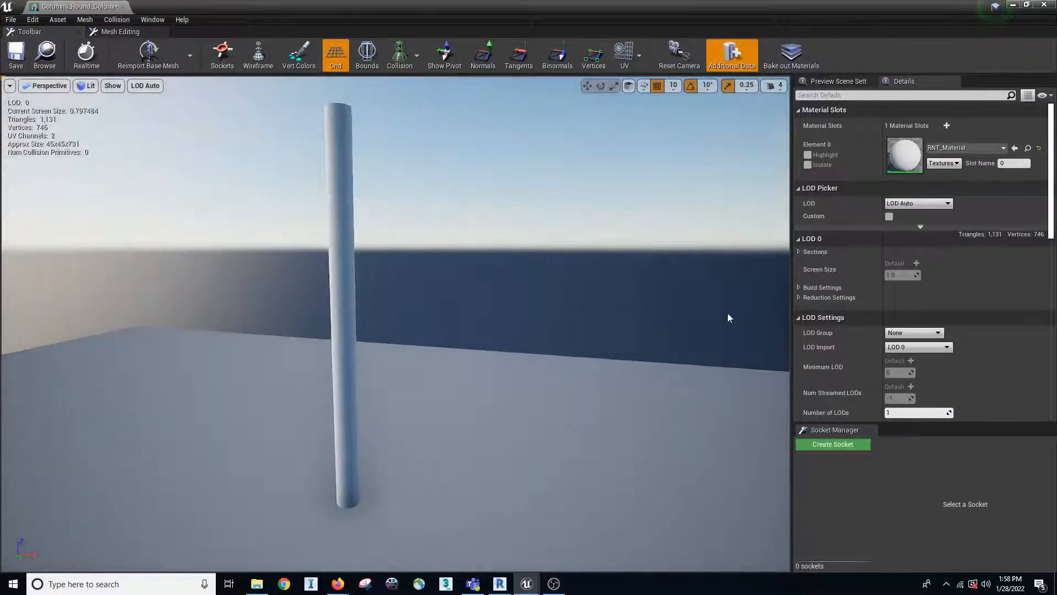
pyautogui.moveTo(1051, 190); pyautogui.dragTo(1044, 376)
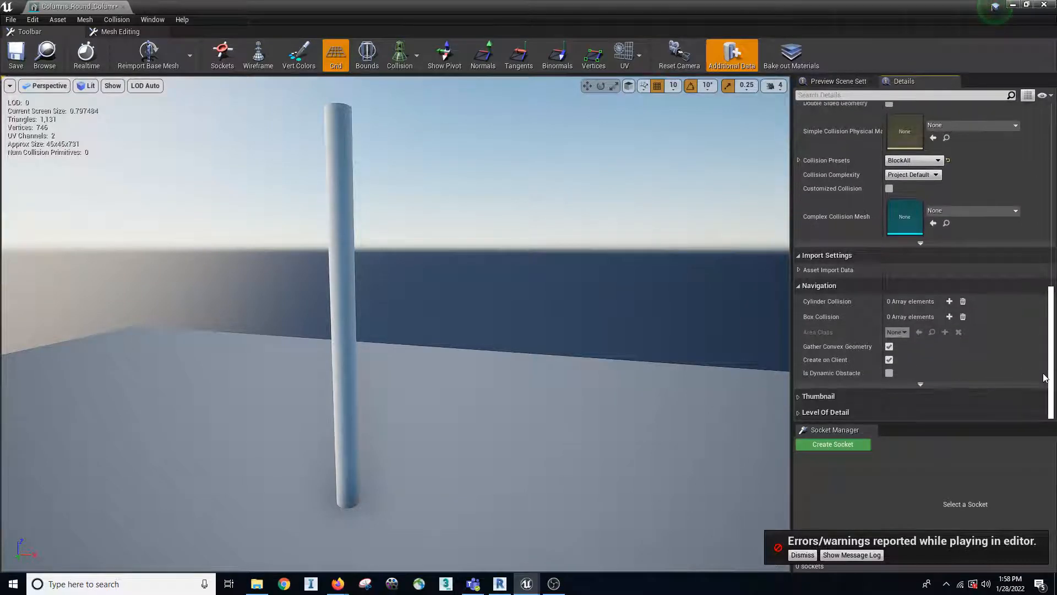
# - Review the column mesh's LOD, collision and navigation settings, and close the mesh editor
pyautogui.scroll(10, 937, 339)
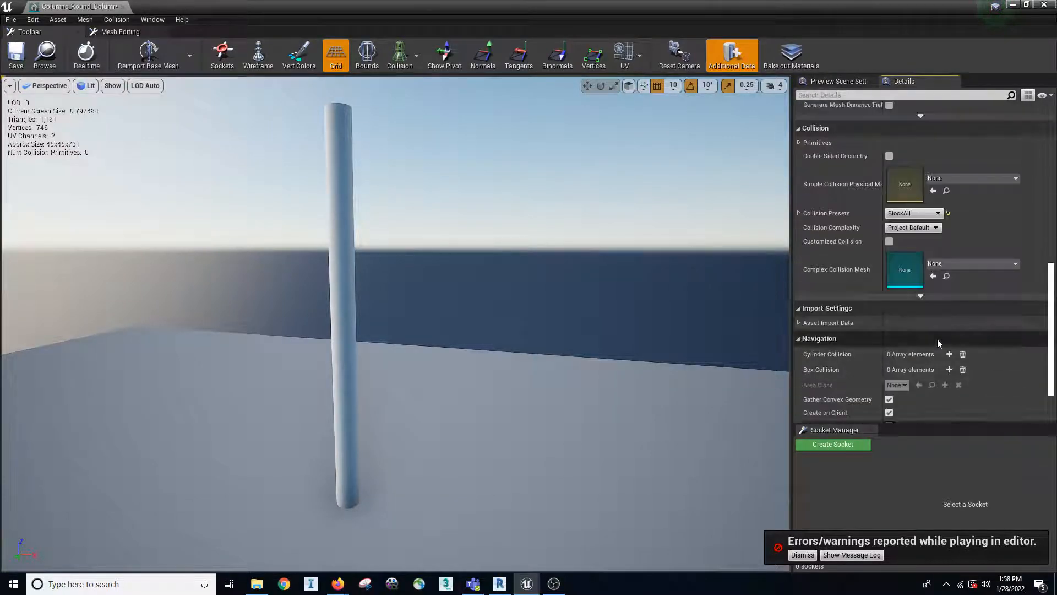
pyautogui.scroll(2, 938, 341)
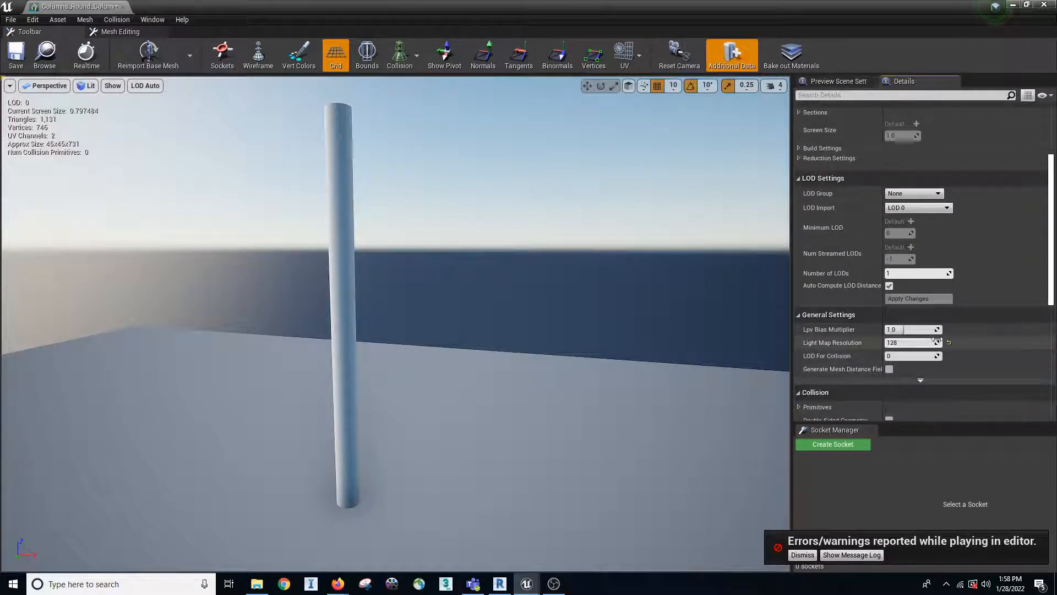
pyautogui.scroll(-12, 937, 342)
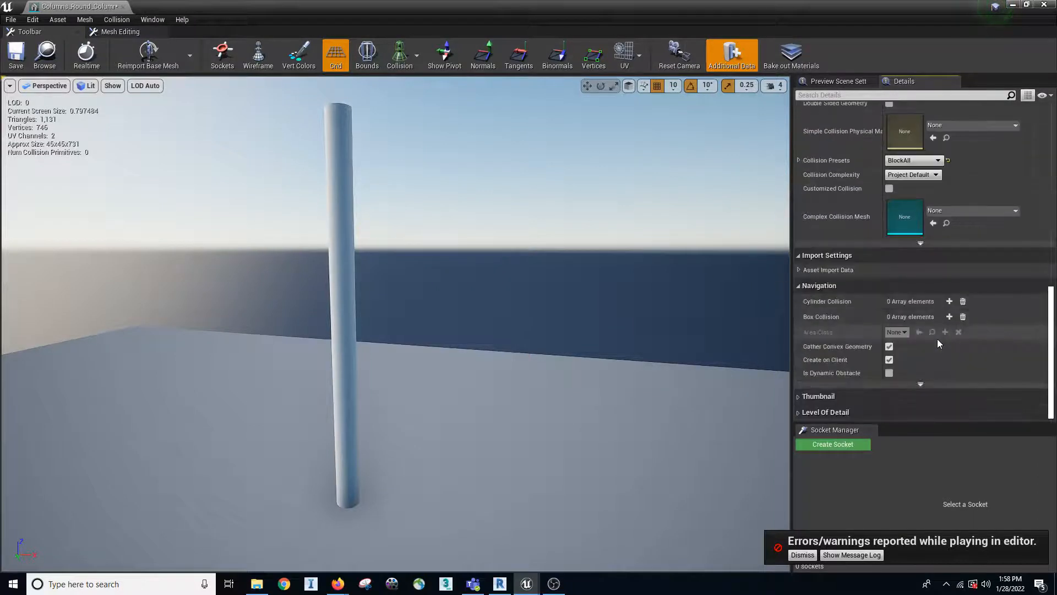
pyautogui.click(123, 7)
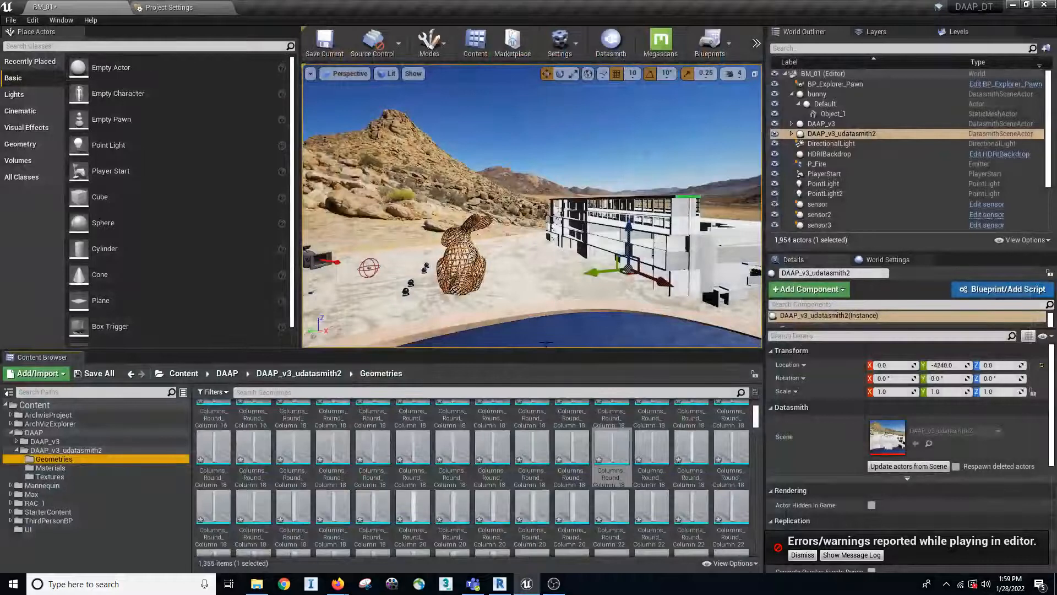
# - Select the building's upper wall Walls_Basic_Wall_Wall_13__13 in the viewport and dismiss the play errors notification
pyautogui.click(677, 259)
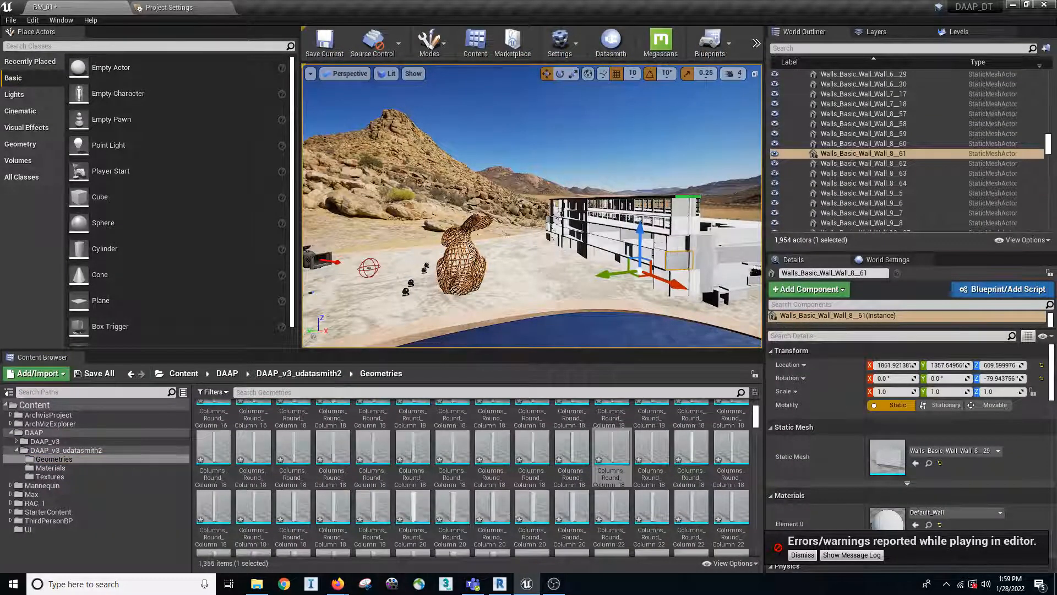
pyautogui.click(687, 236)
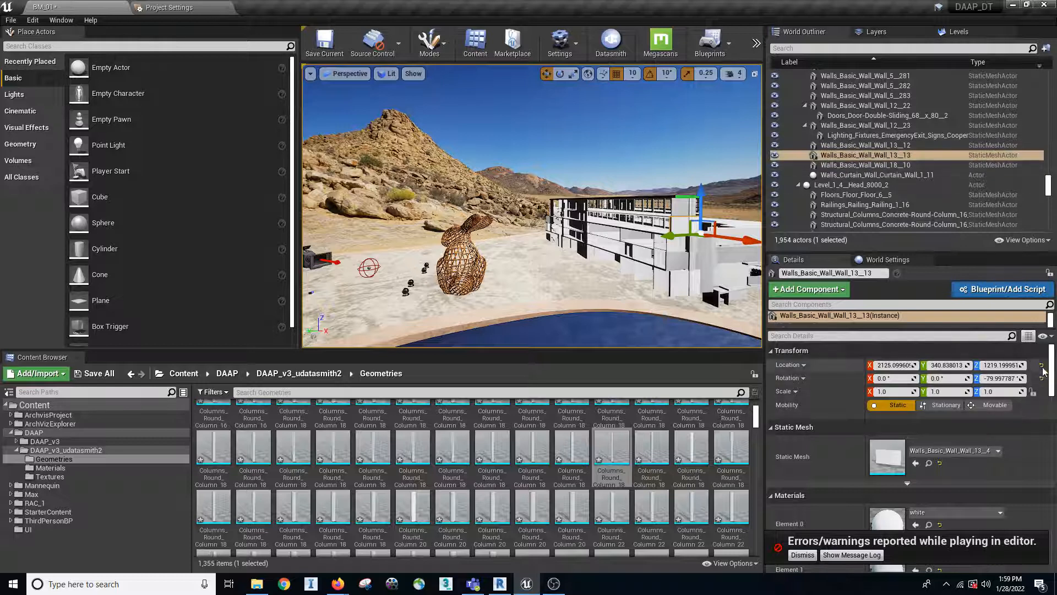
pyautogui.scroll(-5, 1052, 359)
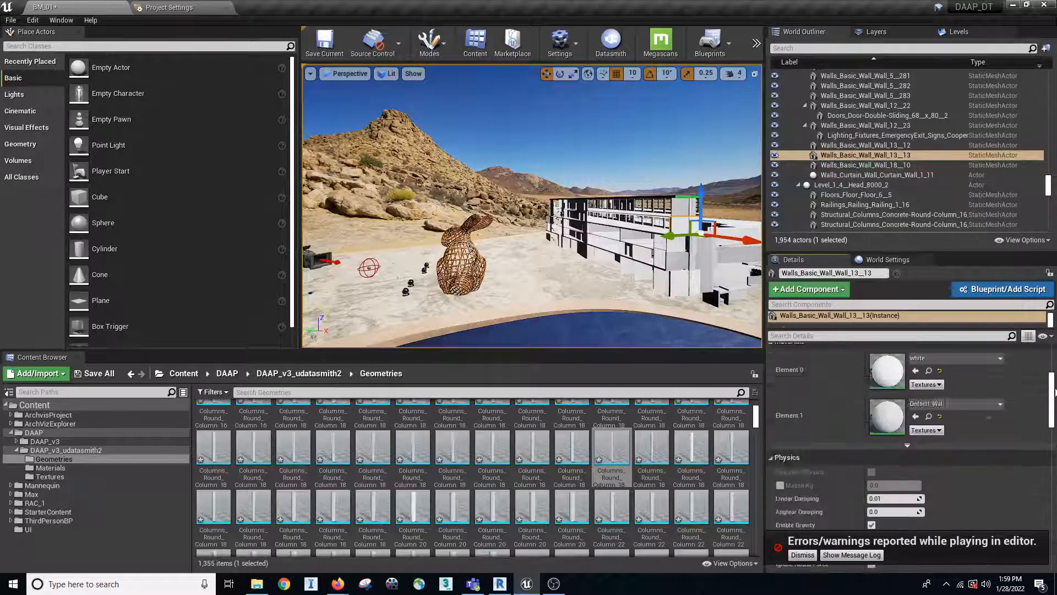
pyautogui.click(796, 556)
# - Expand the selected wall's Asset User Data down to the Metadata map of its Datasmith User Data
pyautogui.moveTo(1051, 391); pyautogui.dragTo(1051, 513)
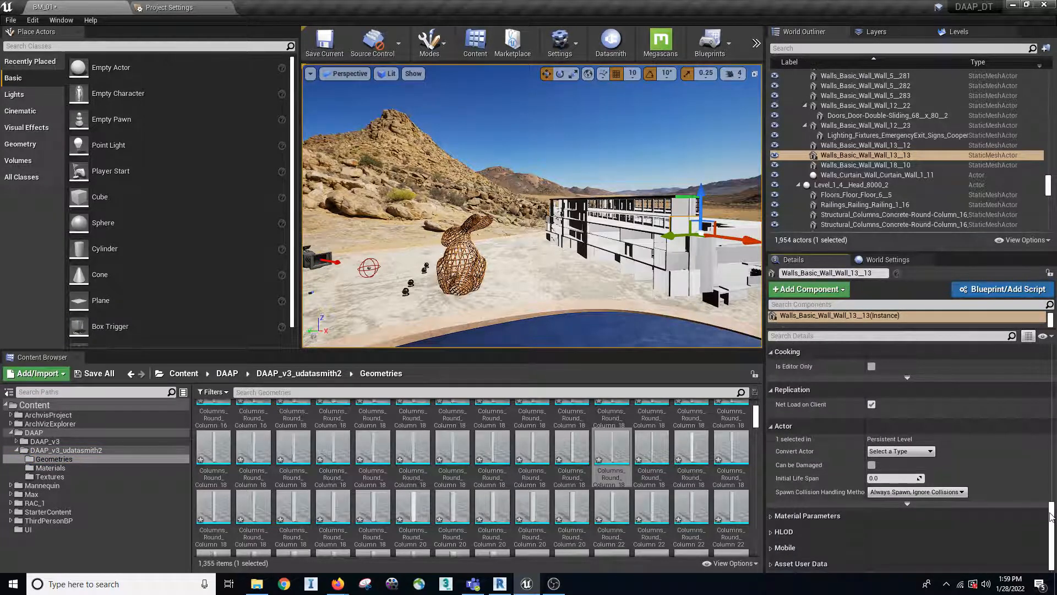
pyautogui.click(771, 563)
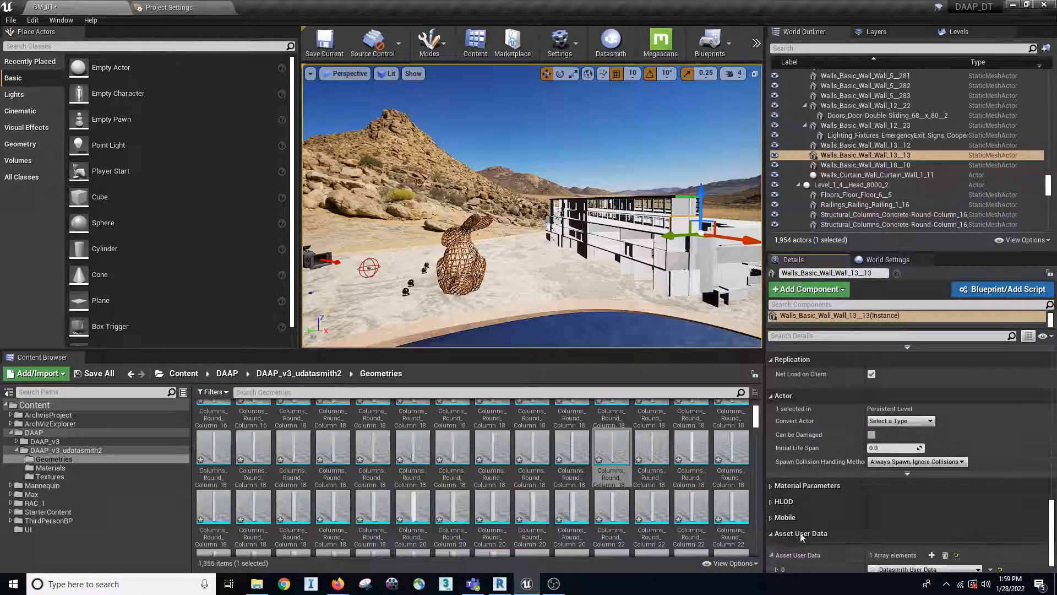
pyautogui.scroll(-1, 801, 537)
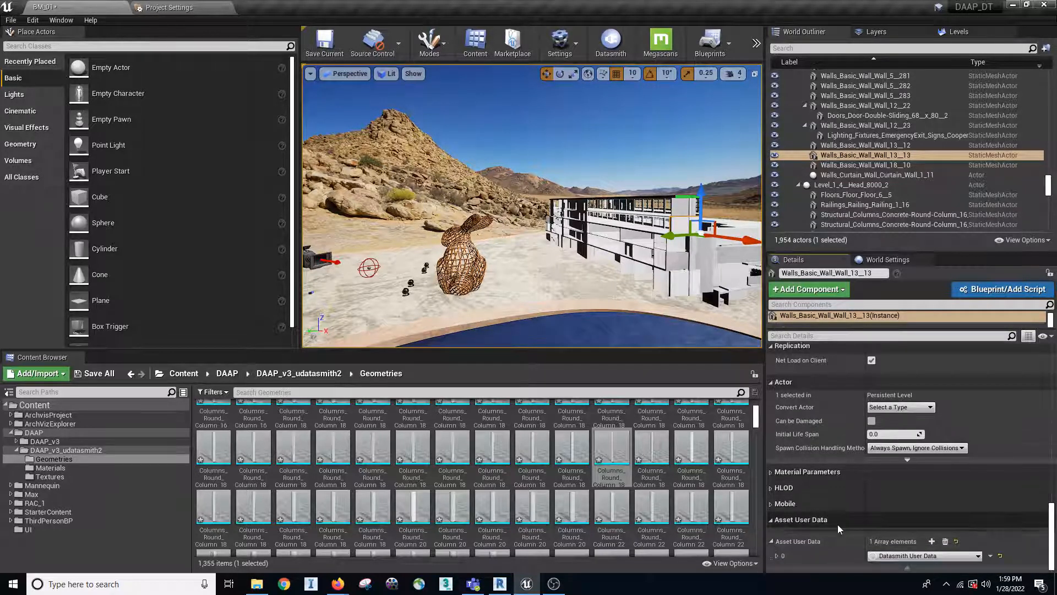
pyautogui.scroll(-1, 794, 546)
pyautogui.click(786, 555)
pyautogui.scroll(-1, 786, 555)
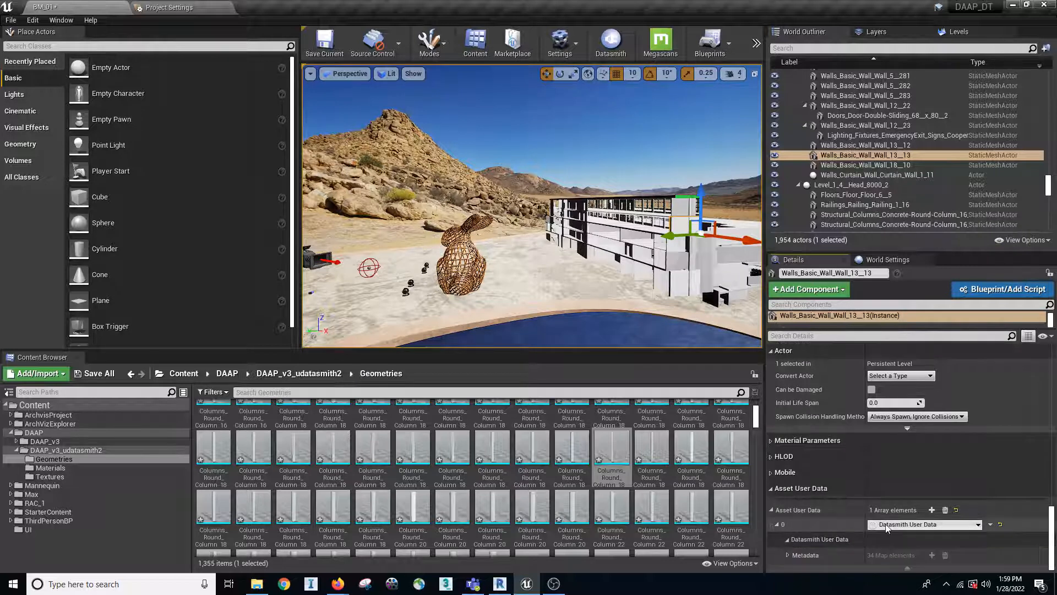
pyautogui.click(788, 555)
# - Read through the wall's Datasmith metadata, covering its element properties such as area, category, length and volume, and its type properties
pyautogui.scroll(-10, 920, 498)
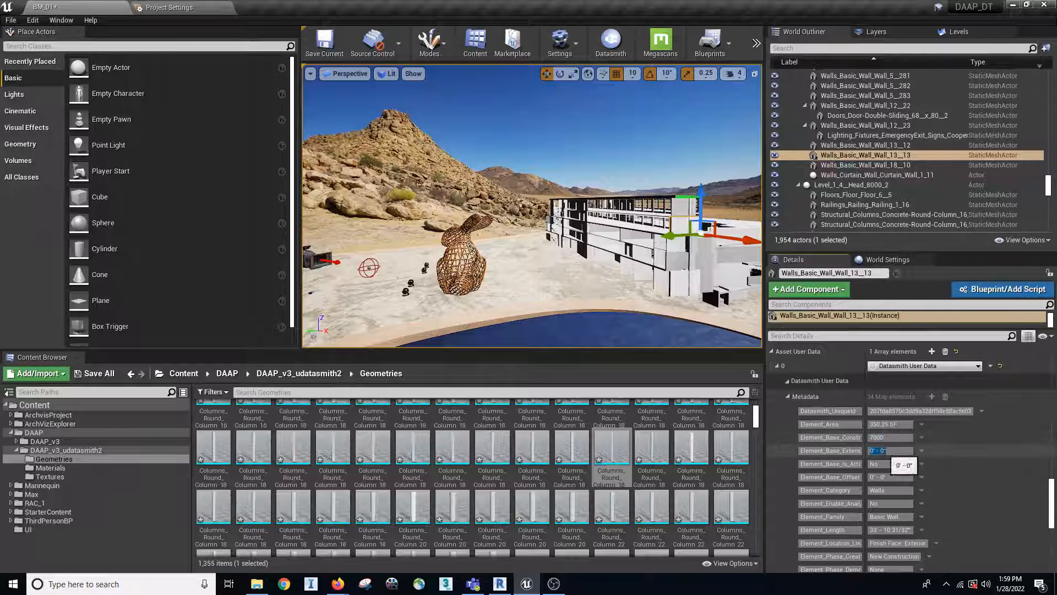
pyautogui.click(889, 530)
pyautogui.scroll(-10, 893, 515)
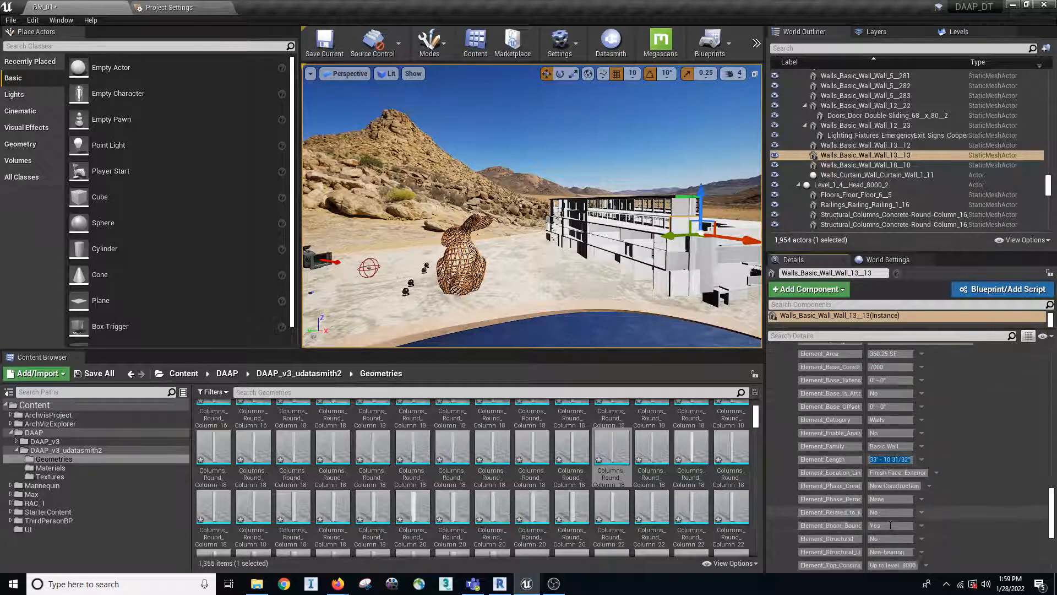
pyautogui.scroll(15, 881, 484)
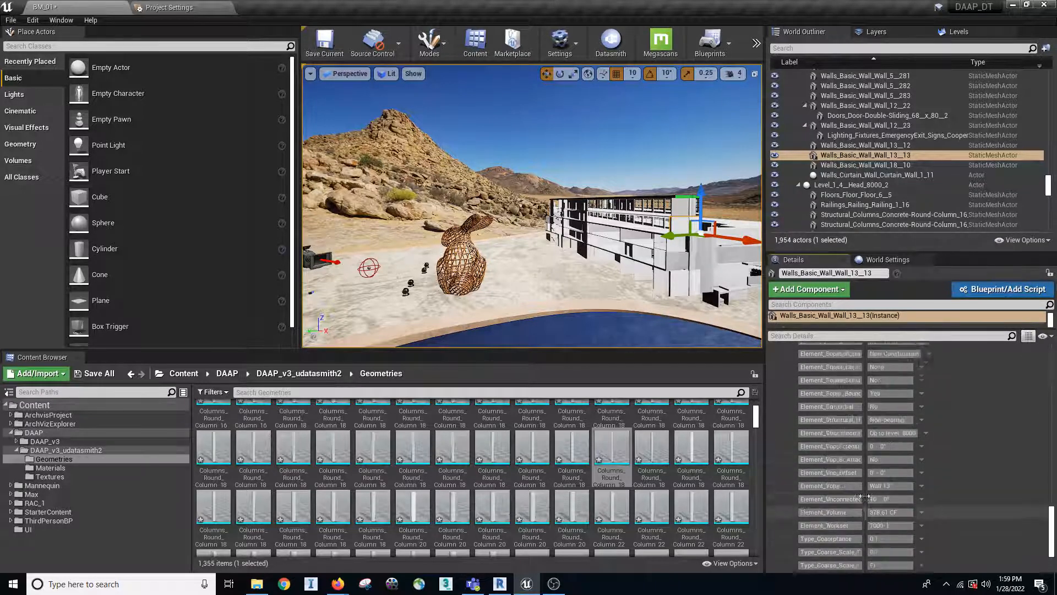
pyautogui.scroll(-5, 861, 494)
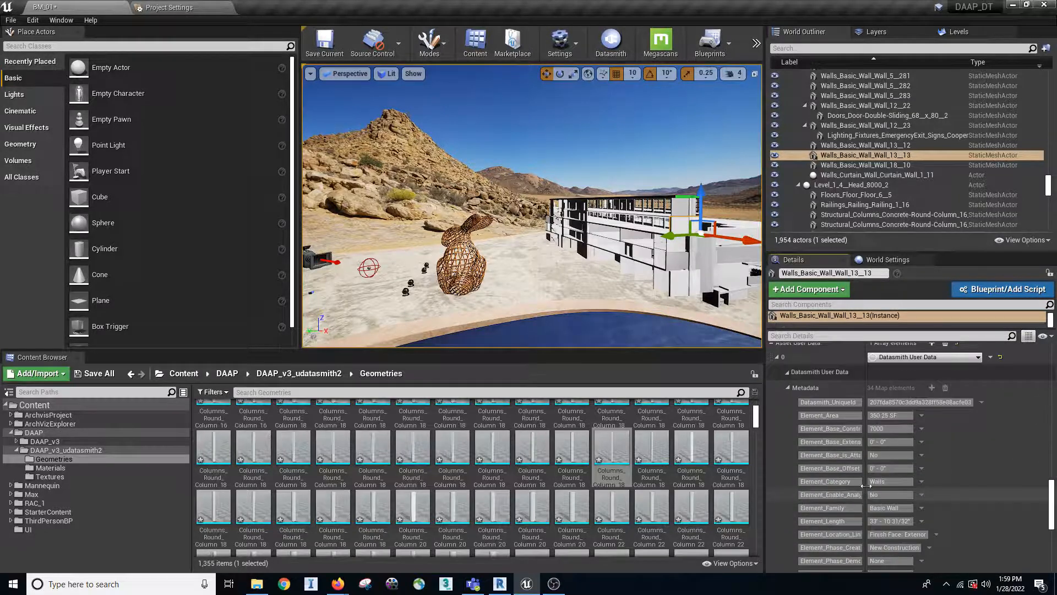
pyautogui.scroll(-1, 876, 500)
pyautogui.scroll(1, 877, 499)
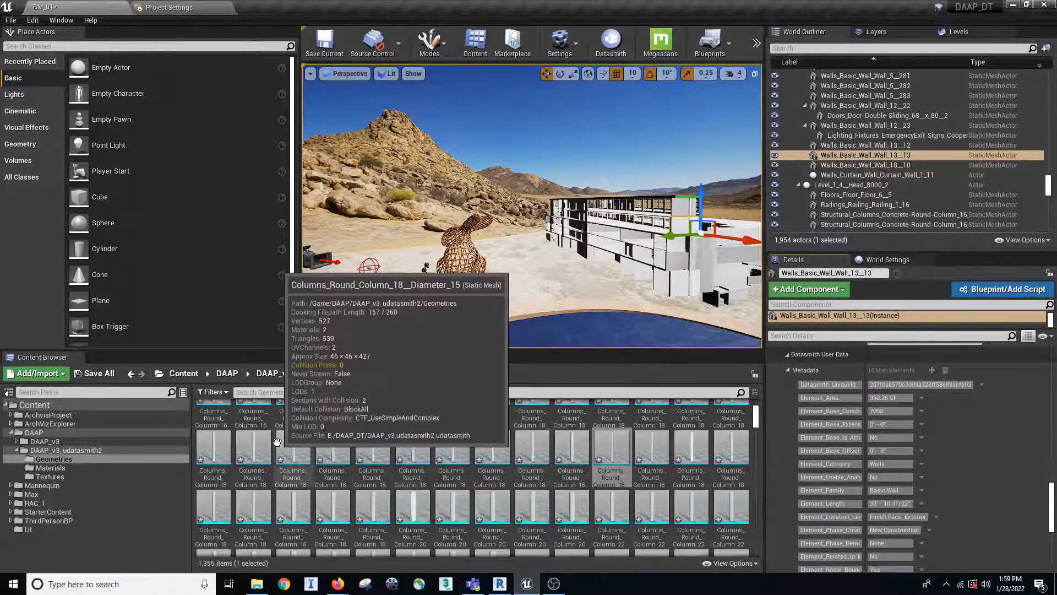
# - Bring the Geometries folder back to its first ceiling meshes and play the level in the viewport
pyautogui.scroll(3, 277, 441)
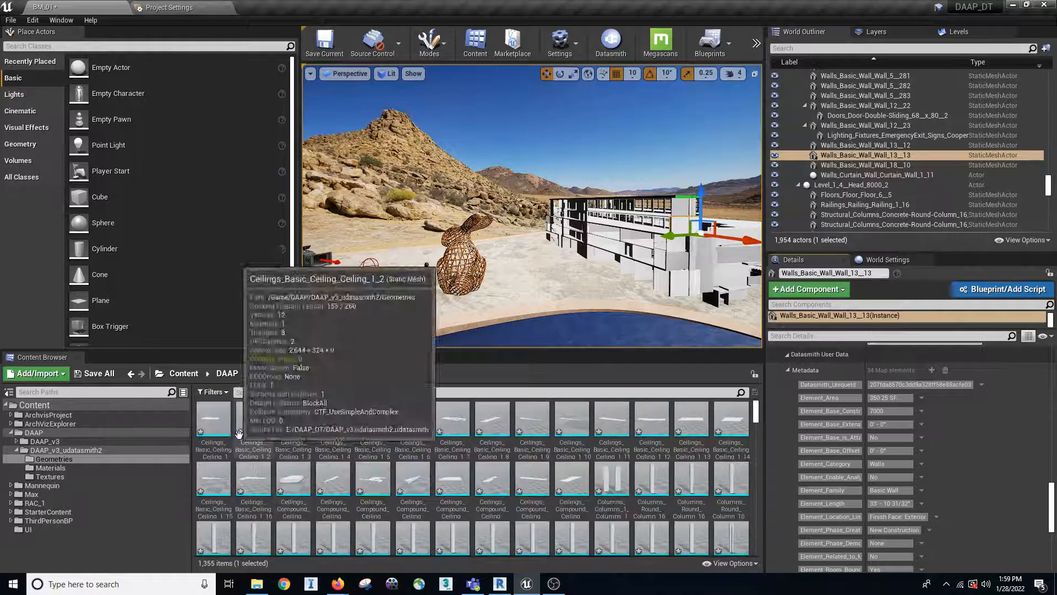
pyautogui.click(756, 43)
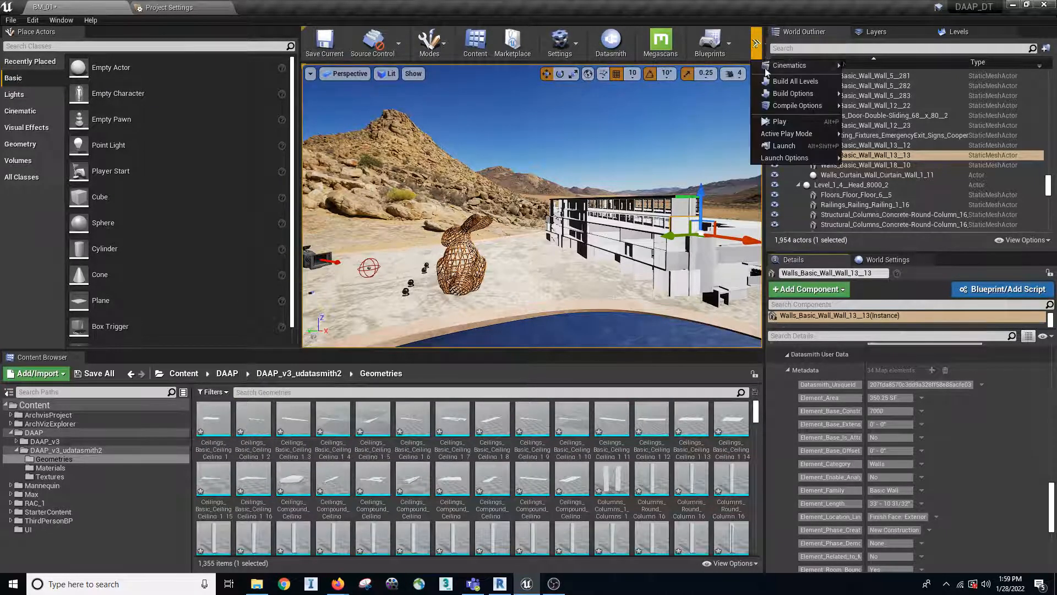
pyautogui.click(777, 125)
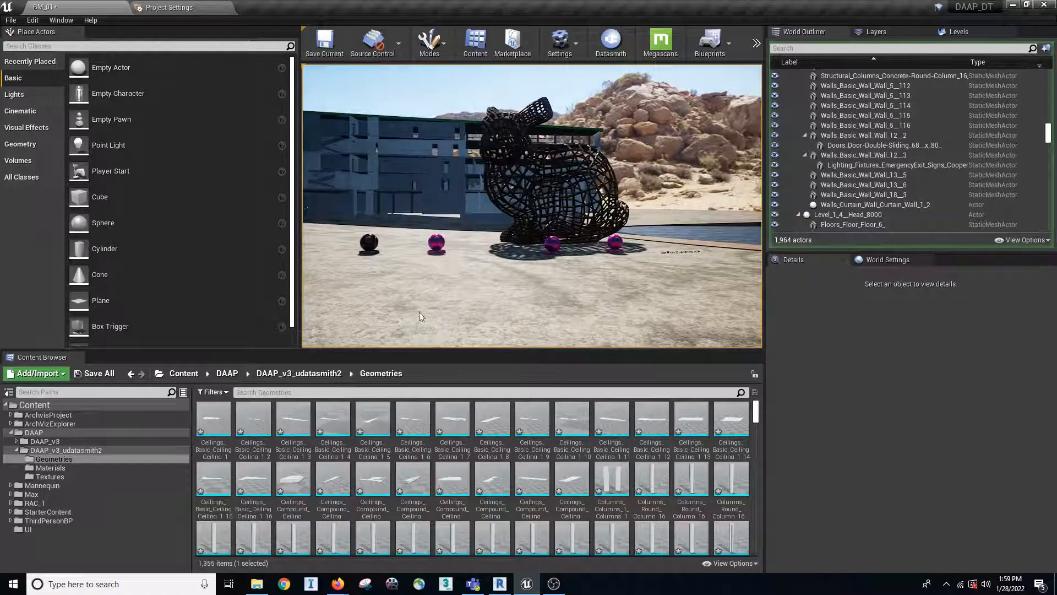
# - Inspect the metadata pop-ups of an upper and a lower exterior wall of the distant building, closing each one
pyautogui.click(367, 135)
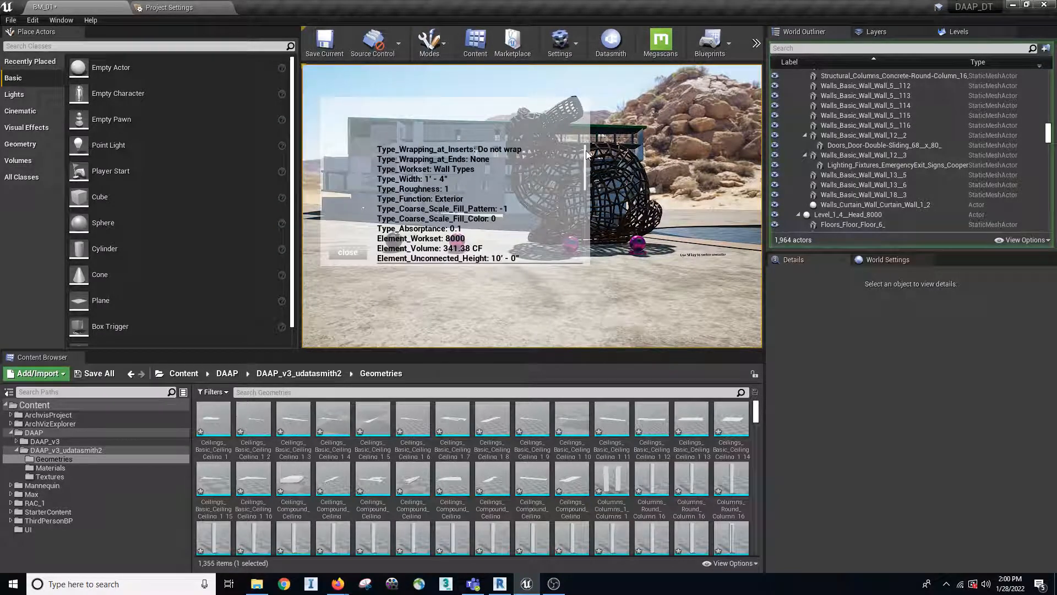
pyautogui.scroll(-5, 583, 202)
pyautogui.scroll(4, 583, 201)
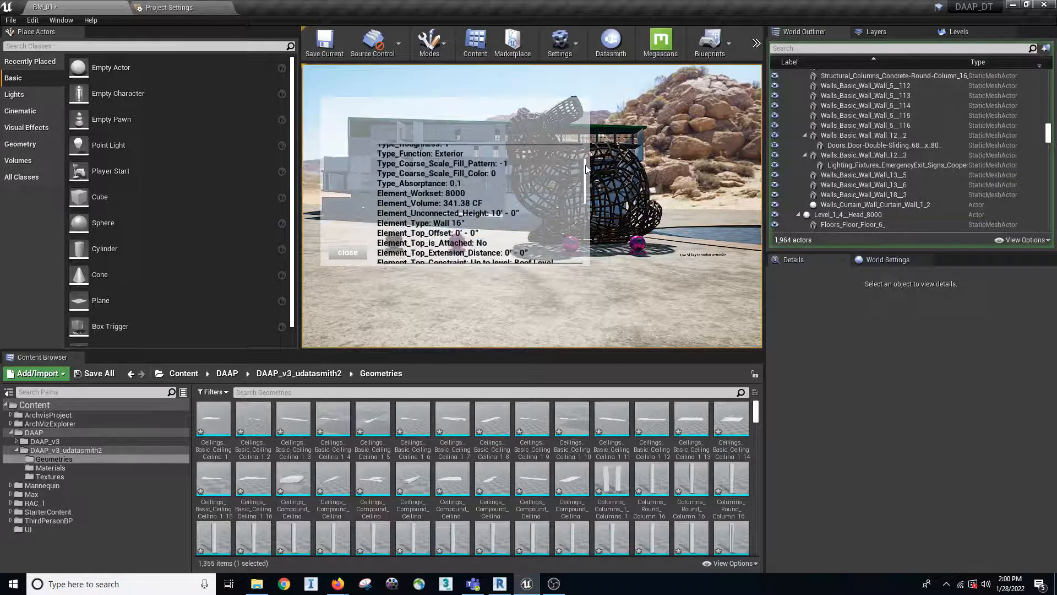
pyautogui.click(347, 253)
pyautogui.click(469, 204)
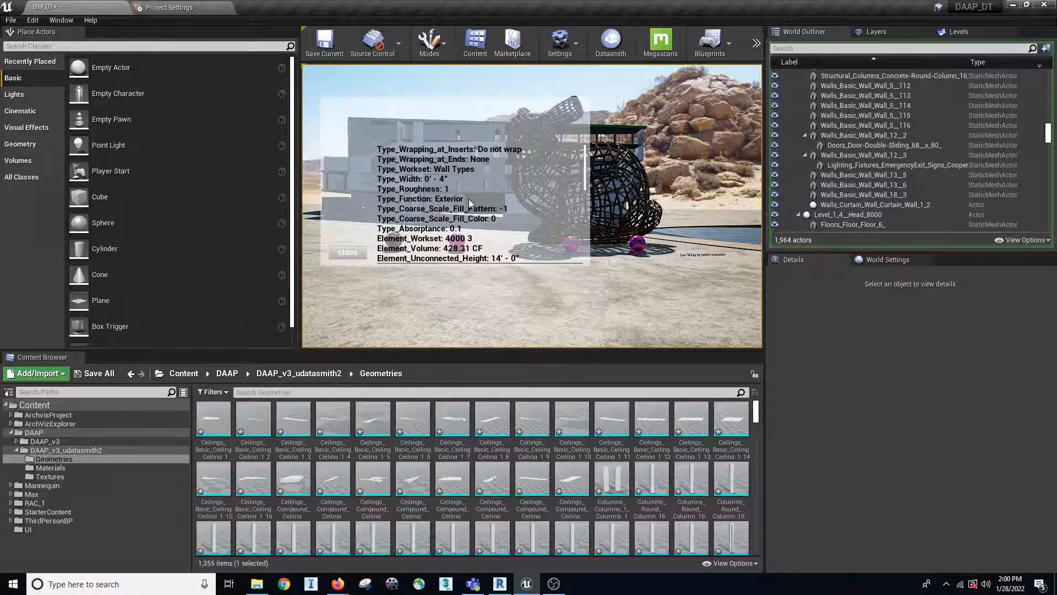
pyautogui.click(347, 253)
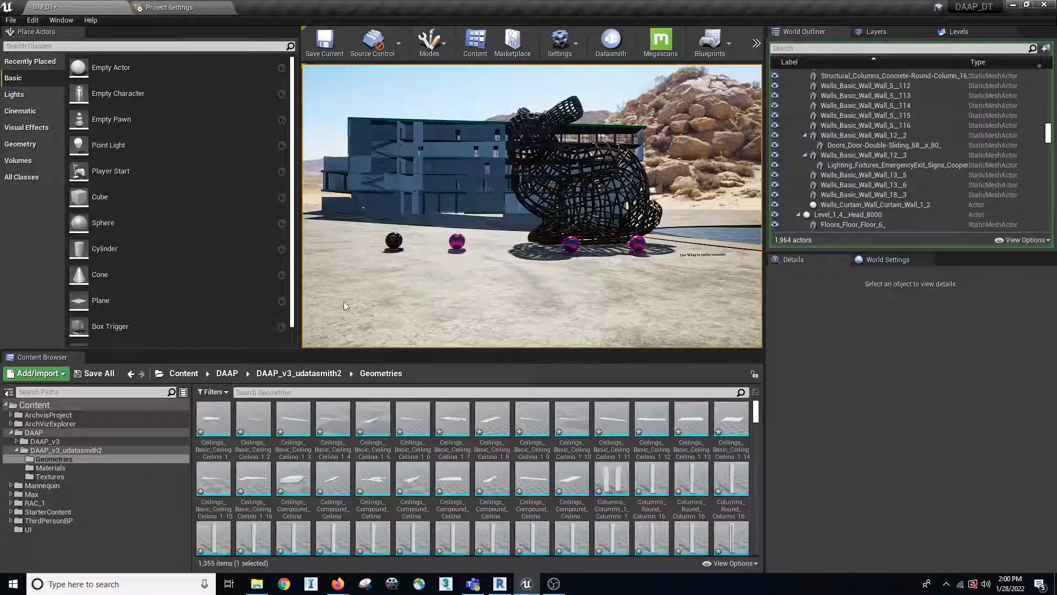
# - Approach the building and inspect the metadata pop-ups of an upper-floor wall and a ground-level wall, closing each one
pyautogui.press('w')
pyautogui.press('w')
pyautogui.moveTo(372, 231); pyautogui.dragTo(555, 201)
pyautogui.press('w')
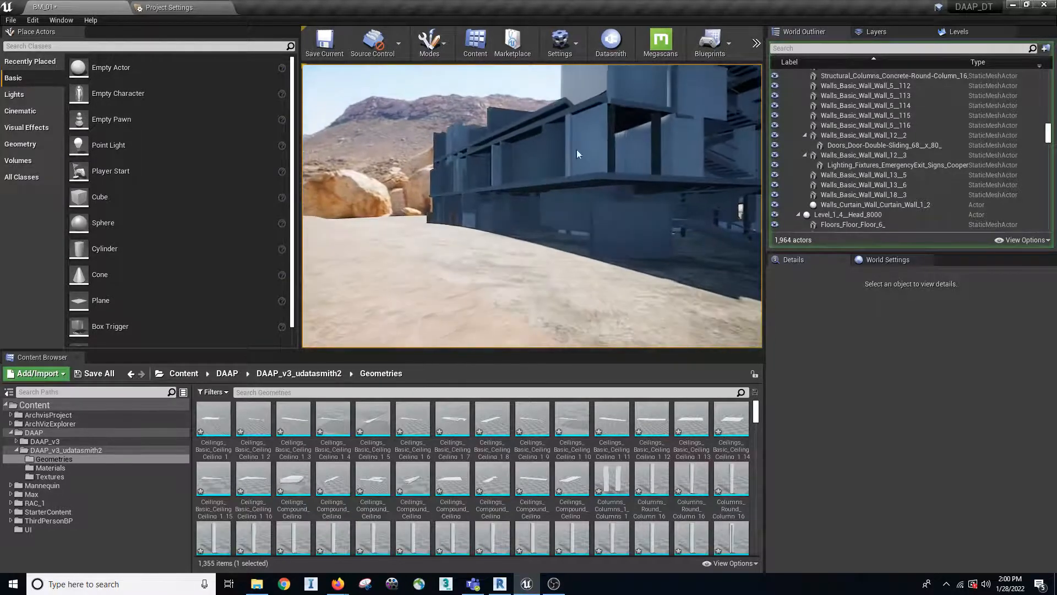
pyautogui.click(603, 125)
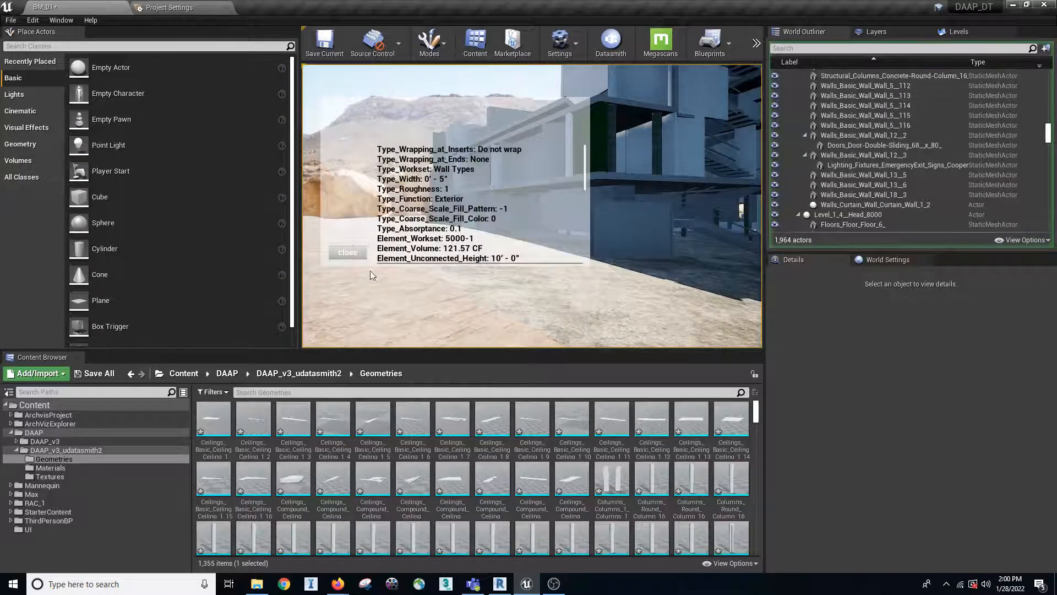
pyautogui.click(347, 251)
pyautogui.press('w')
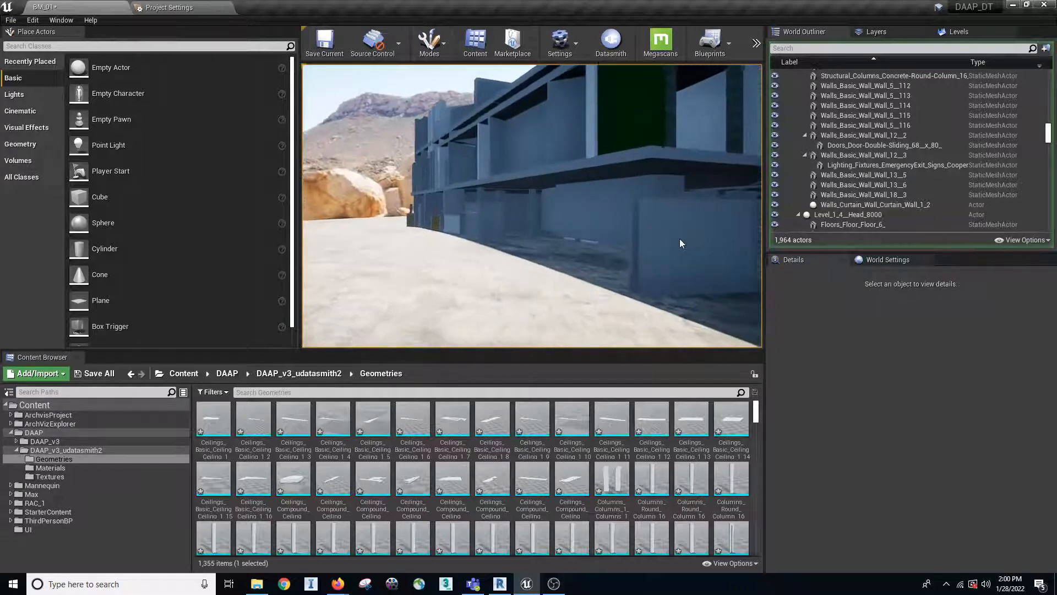
pyautogui.click(681, 242)
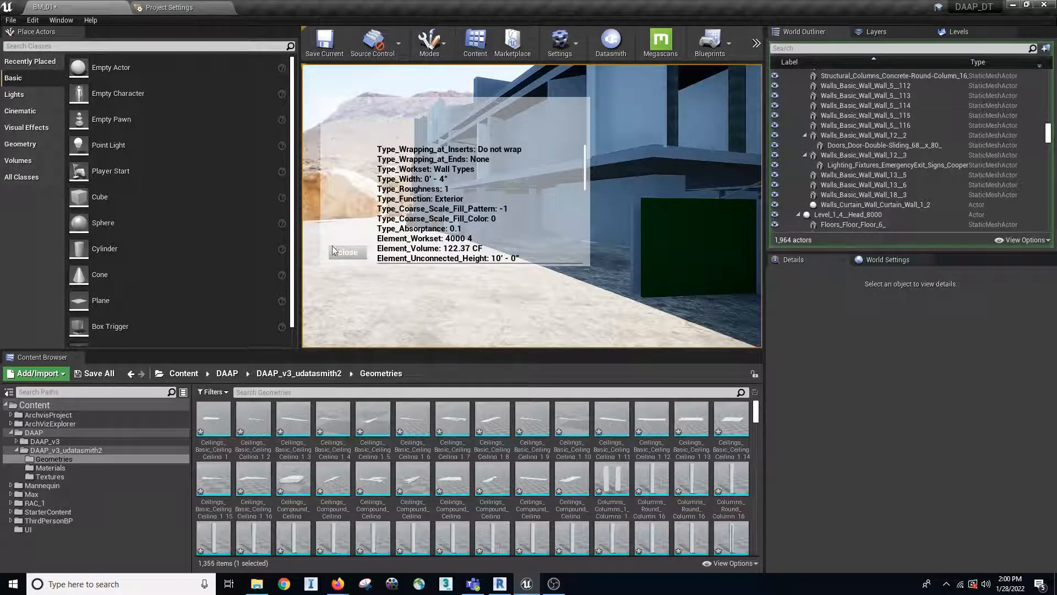
pyautogui.click(347, 253)
# - Move to the open ground level and inspect the staircase's metadata pop-up, closing it after reading
pyautogui.press('w')
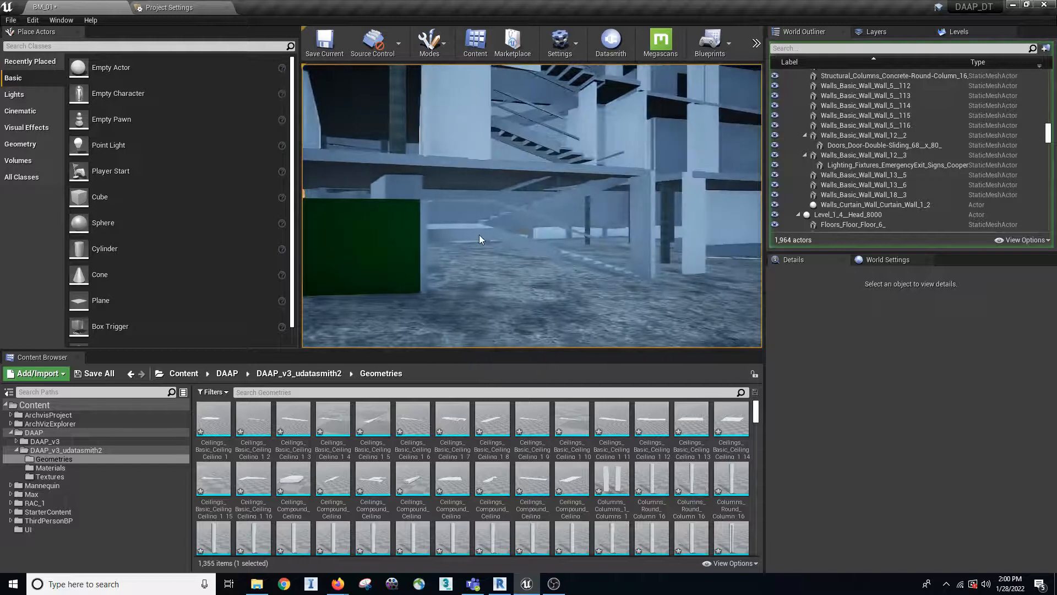
pyautogui.click(479, 234)
pyautogui.moveTo(446, 149); pyautogui.dragTo(487, 260)
pyautogui.click(347, 253)
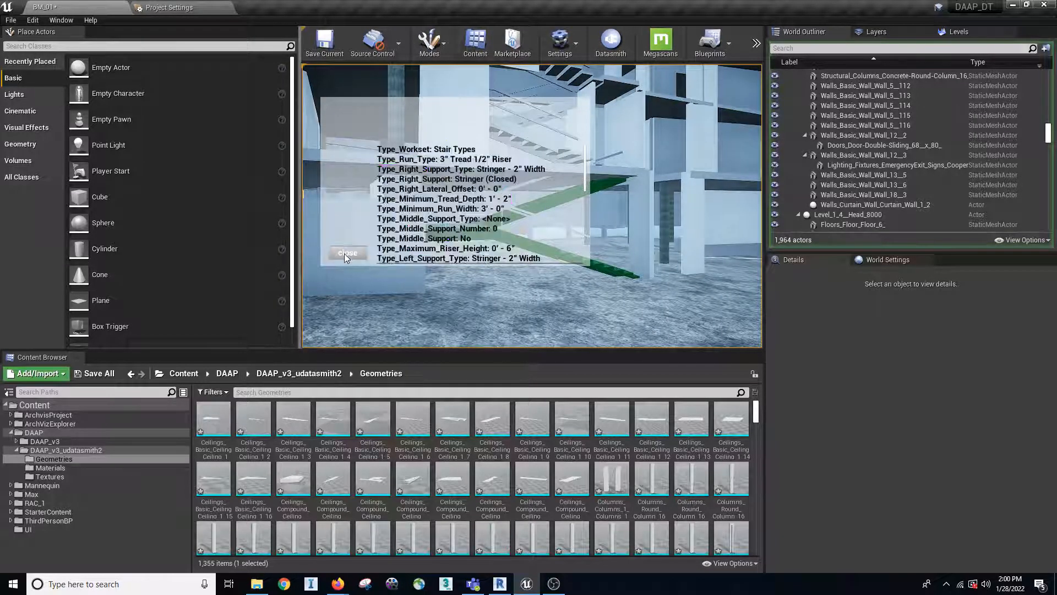
# - Run the mannequin character across the desert ground, past the wireframe rabbit sculpture, to the DAAP building
pyautogui.click(567, 326)
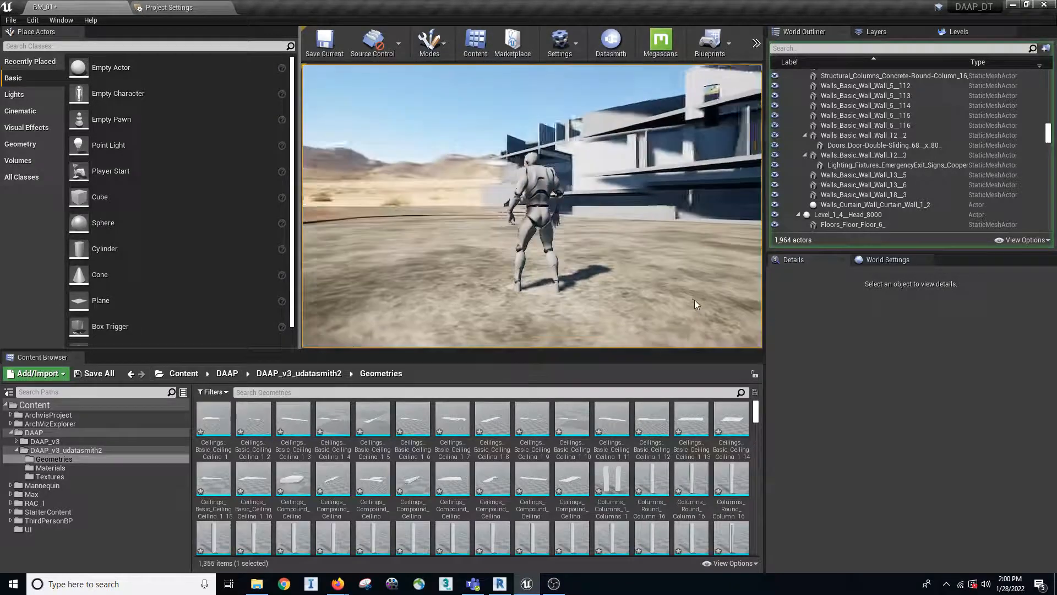
pyautogui.press('w')
pyautogui.moveTo(671, 301); pyautogui.dragTo(384, 311)
pyautogui.press('w')
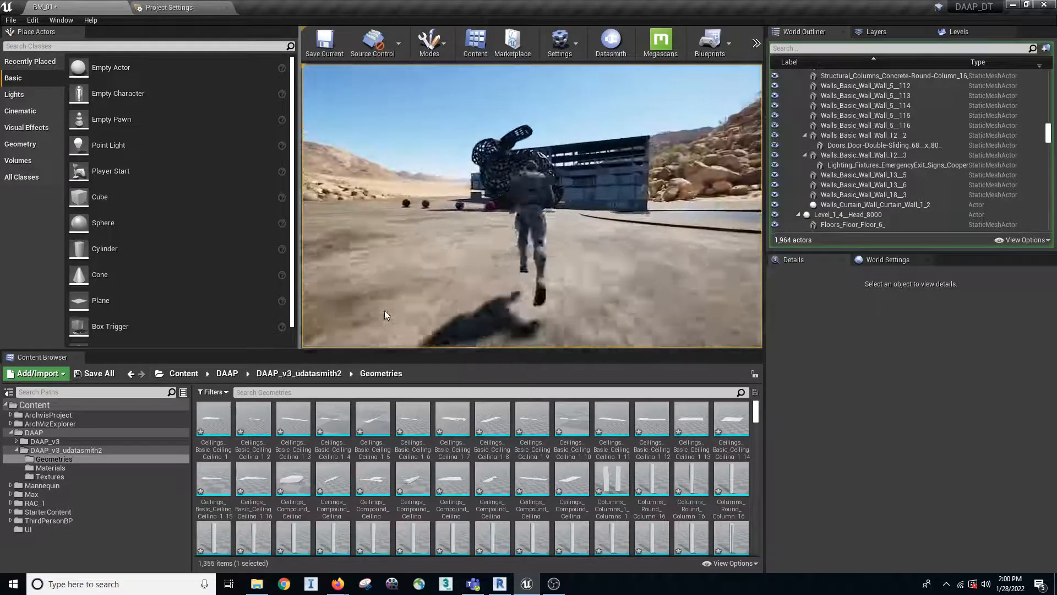
pyautogui.press('w')
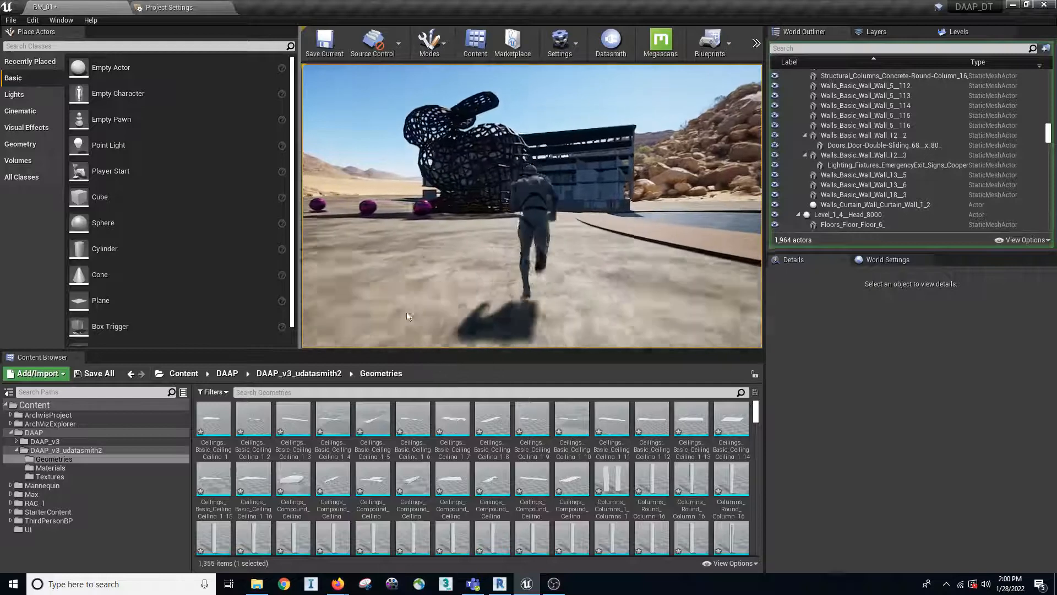
pyautogui.press('w')
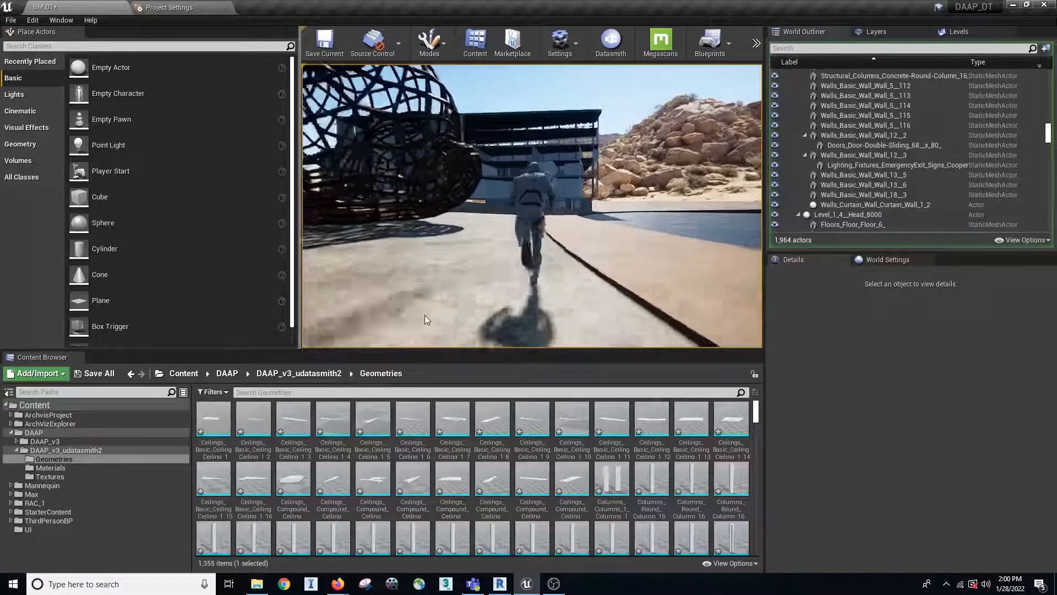
pyautogui.press('w')
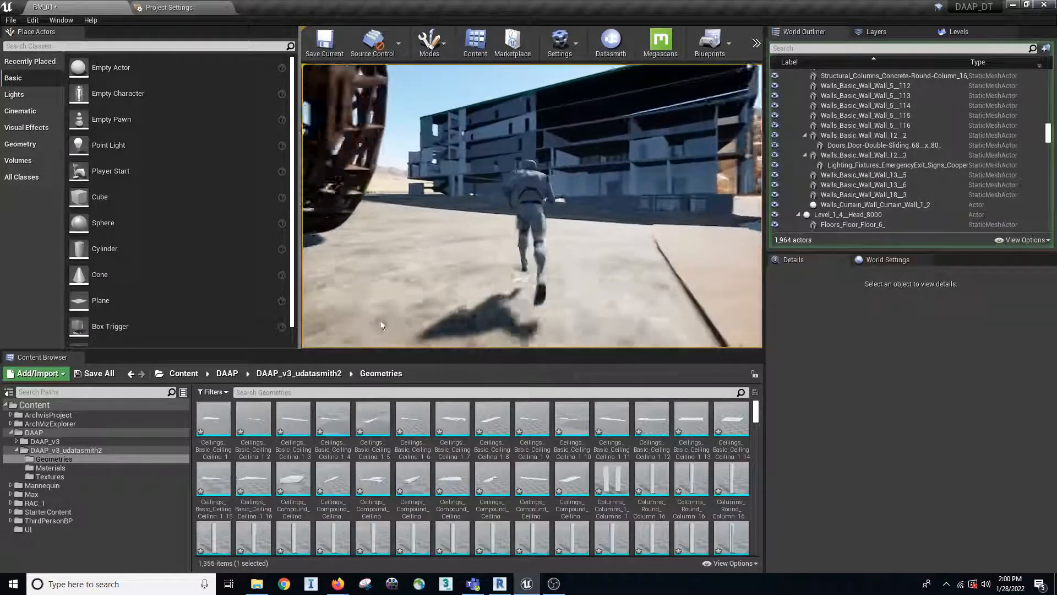
pyautogui.press('w')
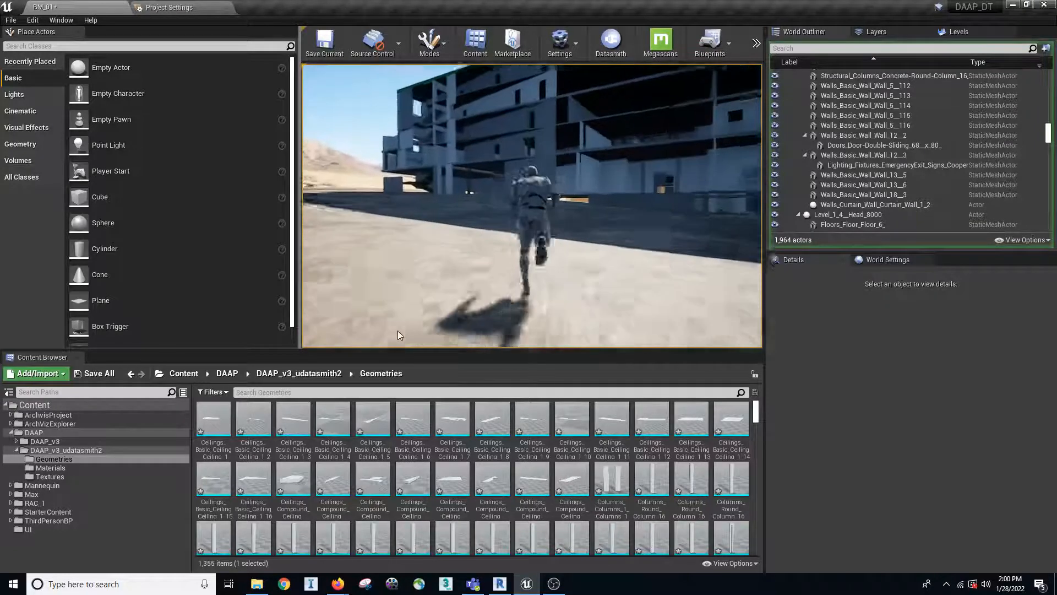
pyautogui.press('w')
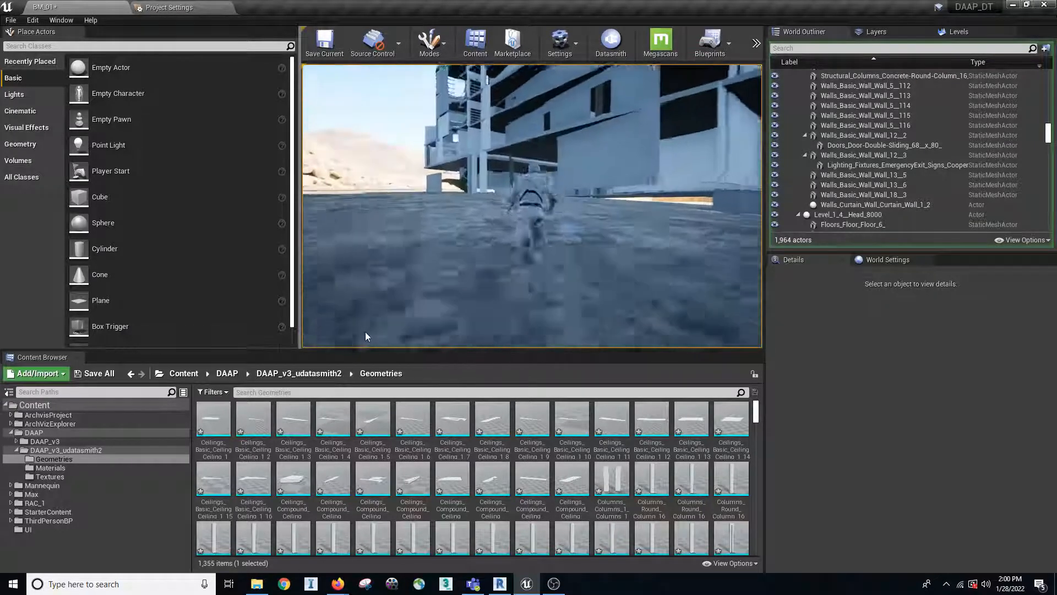
# - Test collisions by running and jumping the mannequin through the building's ground-level walls, and stop the play session, closing its message log
pyautogui.press('w')
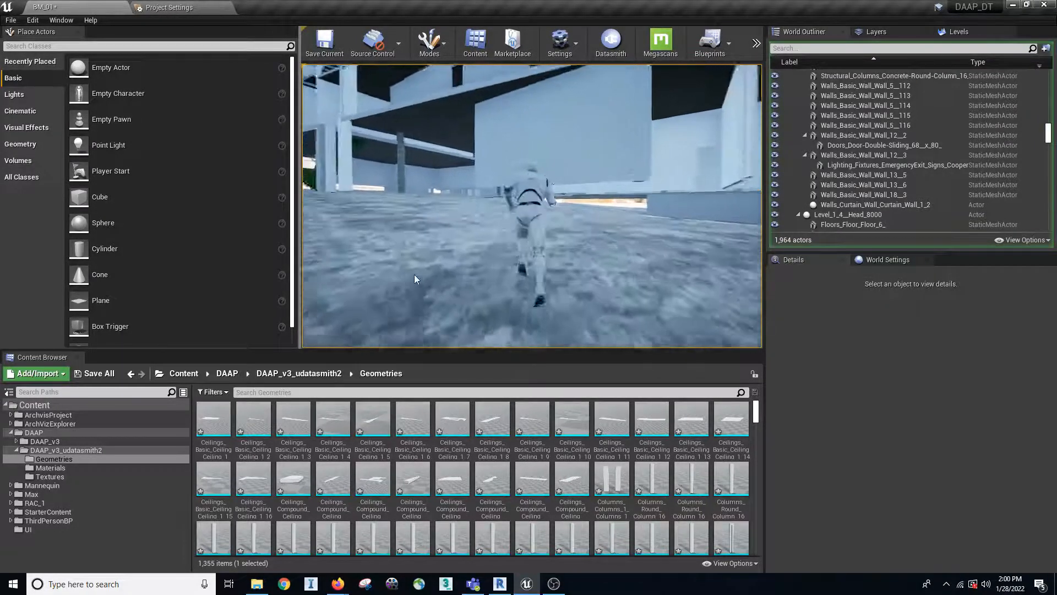
pyautogui.press('w')
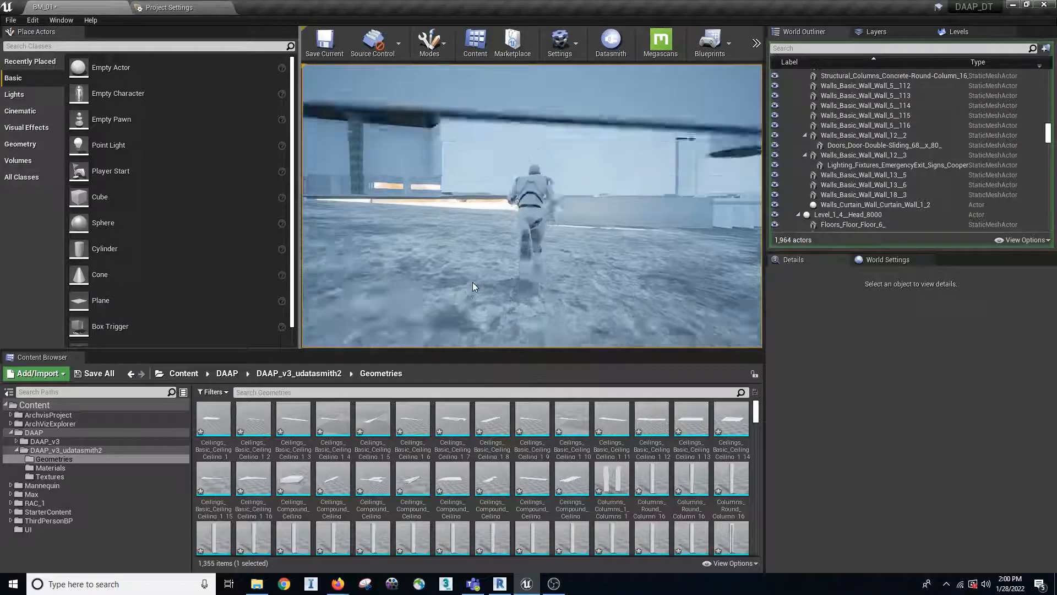
pyautogui.press('w')
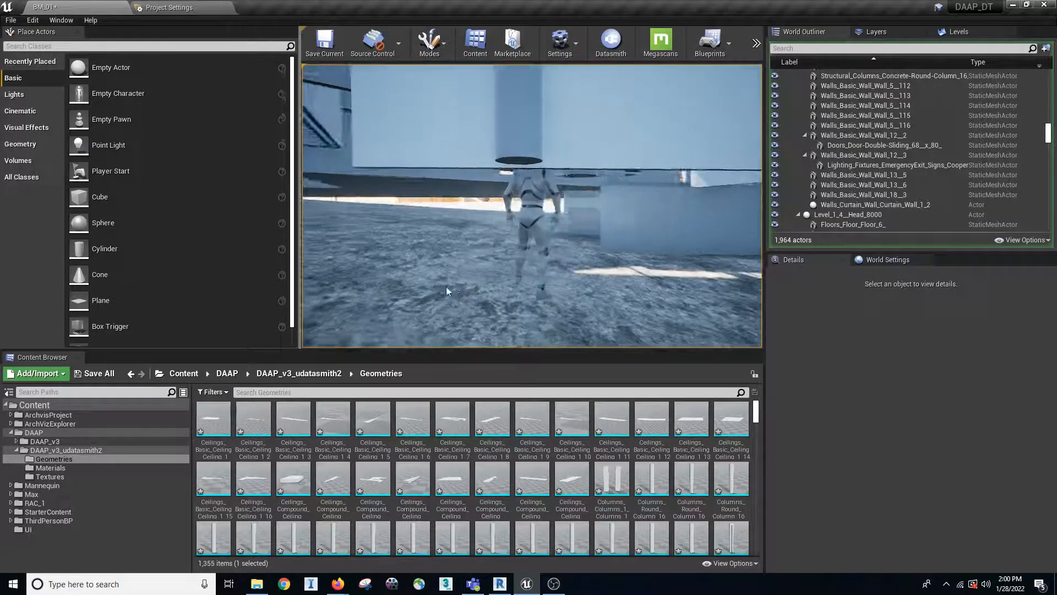
pyautogui.press('w')
pyautogui.press('w')
pyautogui.press('w')
pyautogui.press('space')
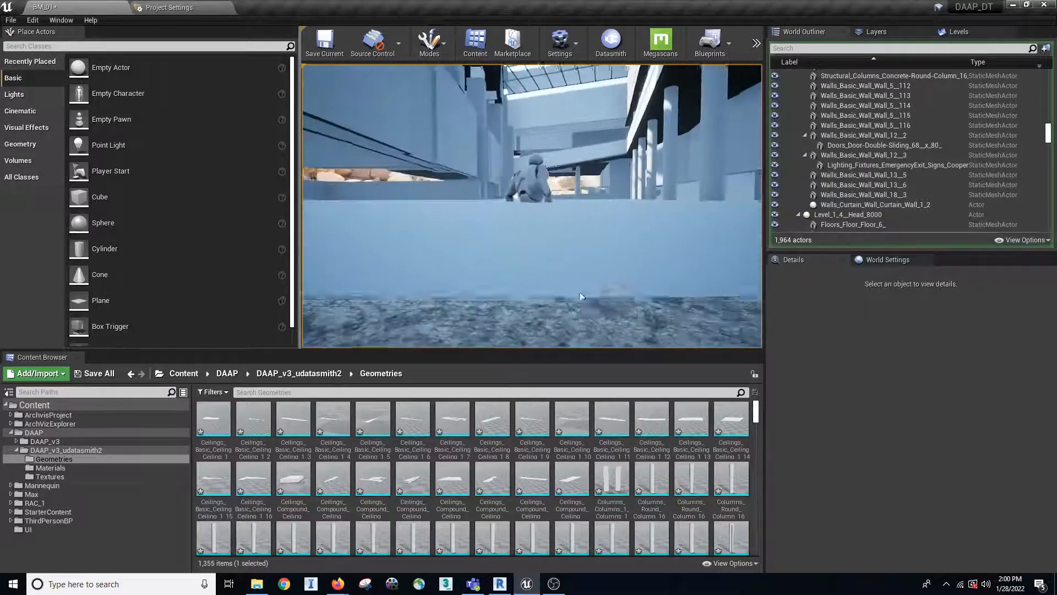
pyautogui.press('w')
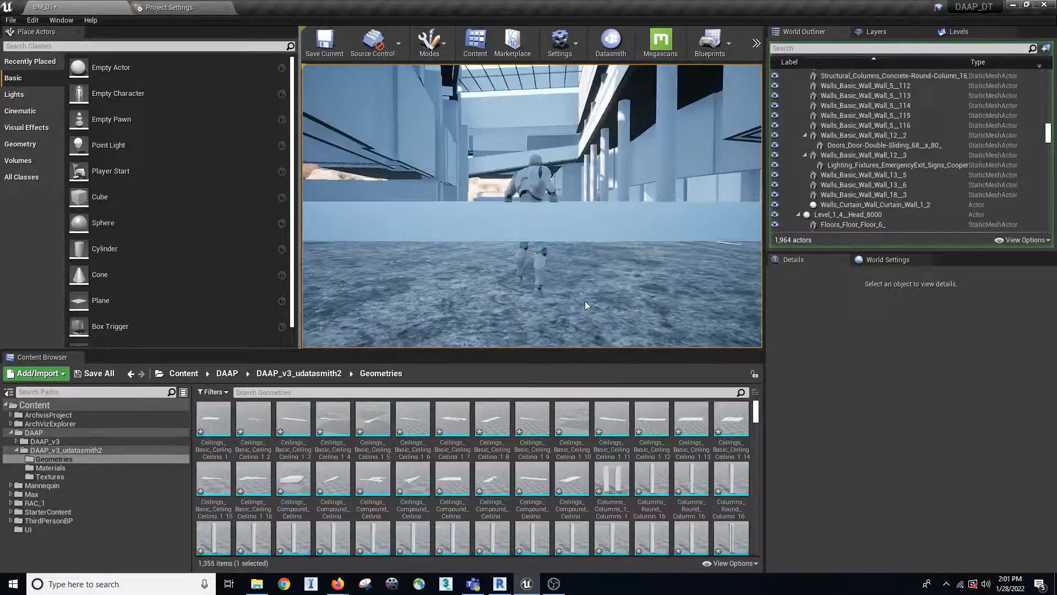
pyautogui.press('Escape')
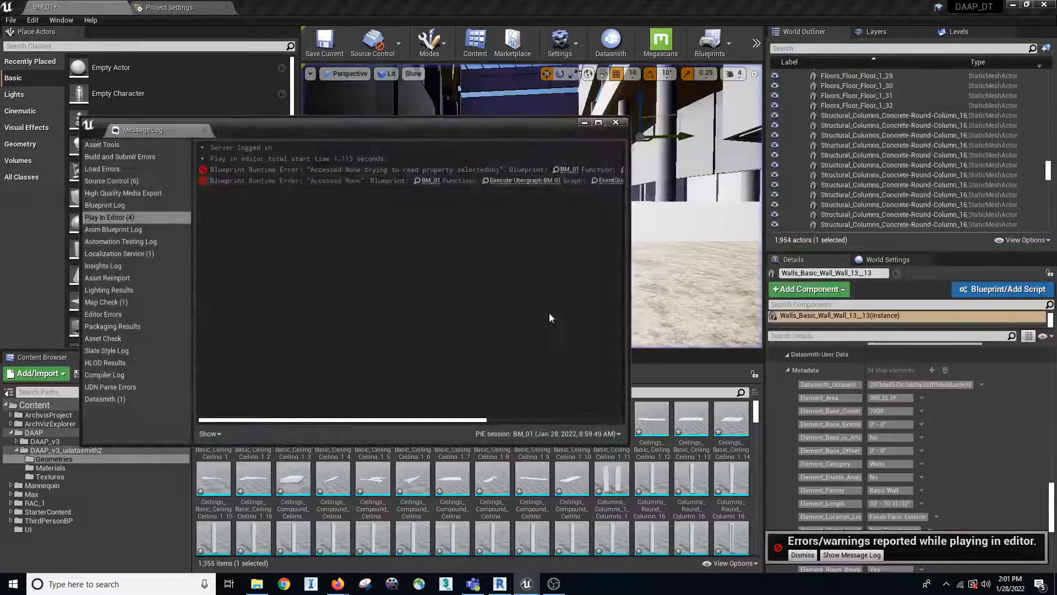
pyautogui.click(615, 123)
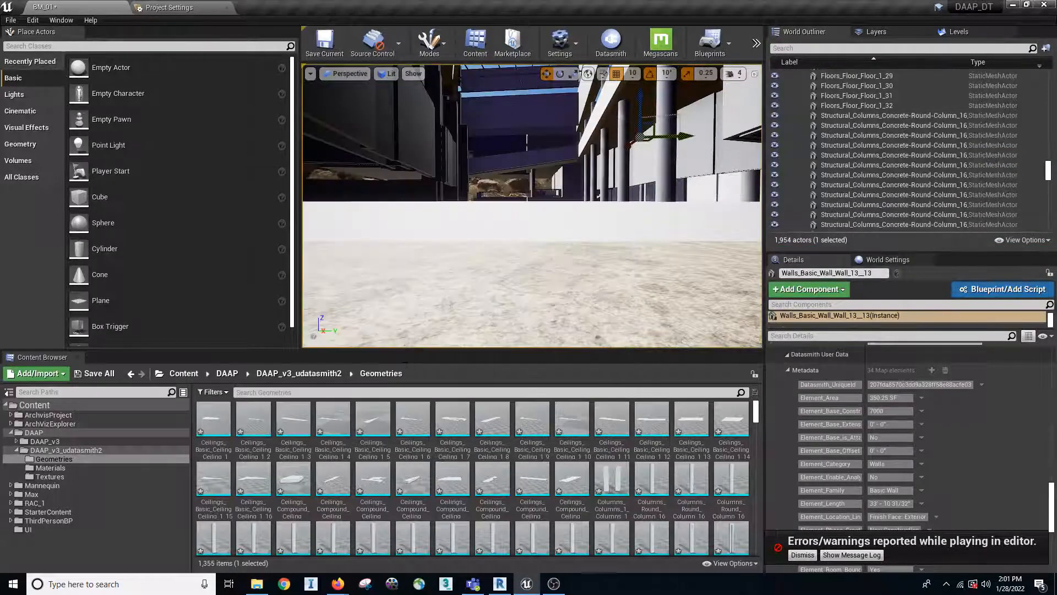
# - Select every static mesh in the Geometries folder and open them together for bulk editing in the Property Matrix
pyautogui.click(214, 424)
pyautogui.moveTo(756, 414); pyautogui.dragTo(752, 553)
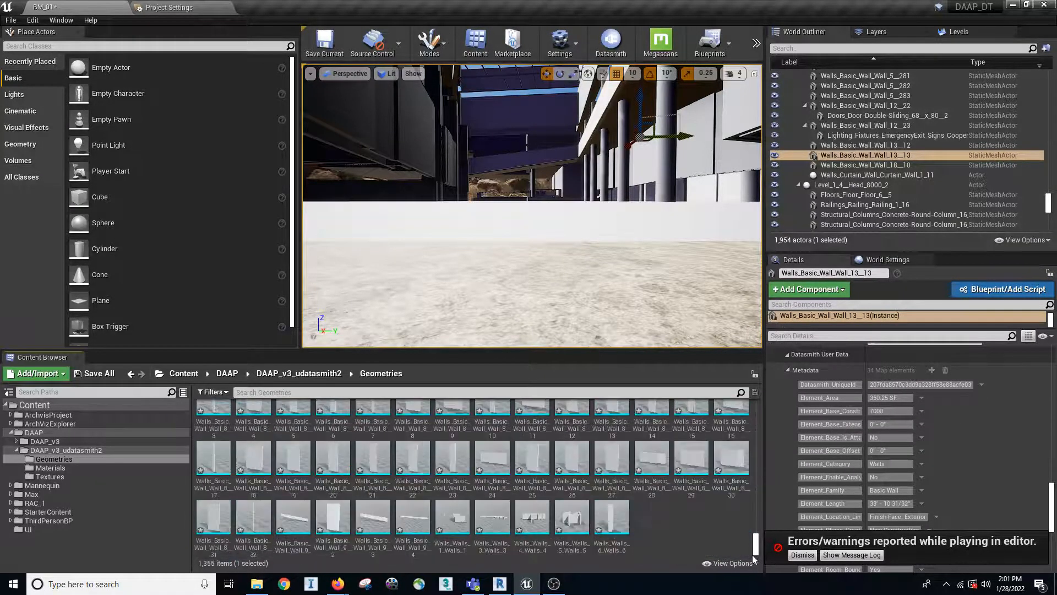
pyautogui.keyDown('shift'); pyautogui.click(611, 525); pyautogui.keyUp('shift')
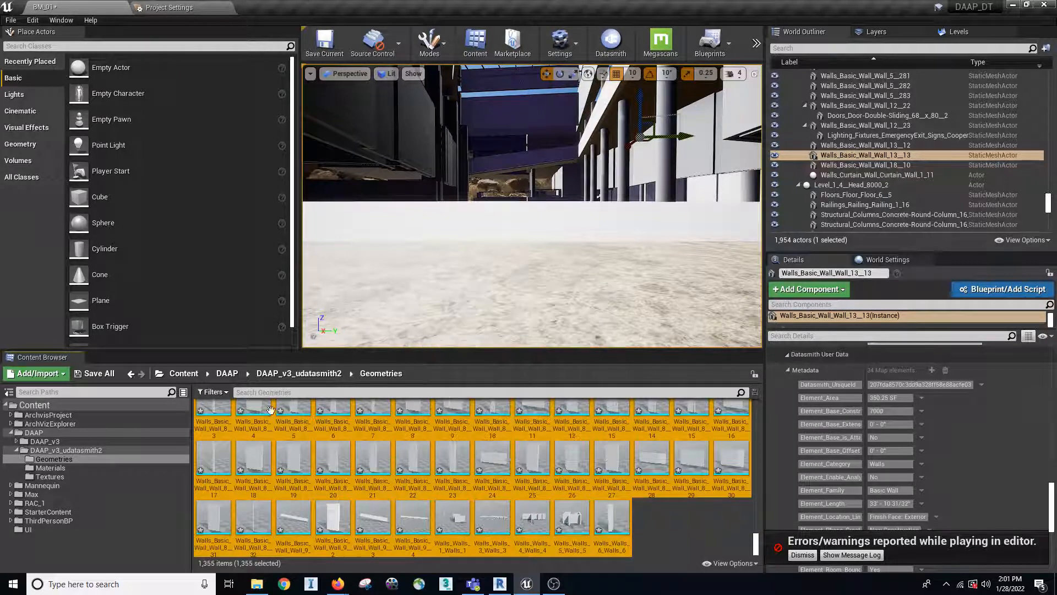
pyautogui.rightClick(458, 455)
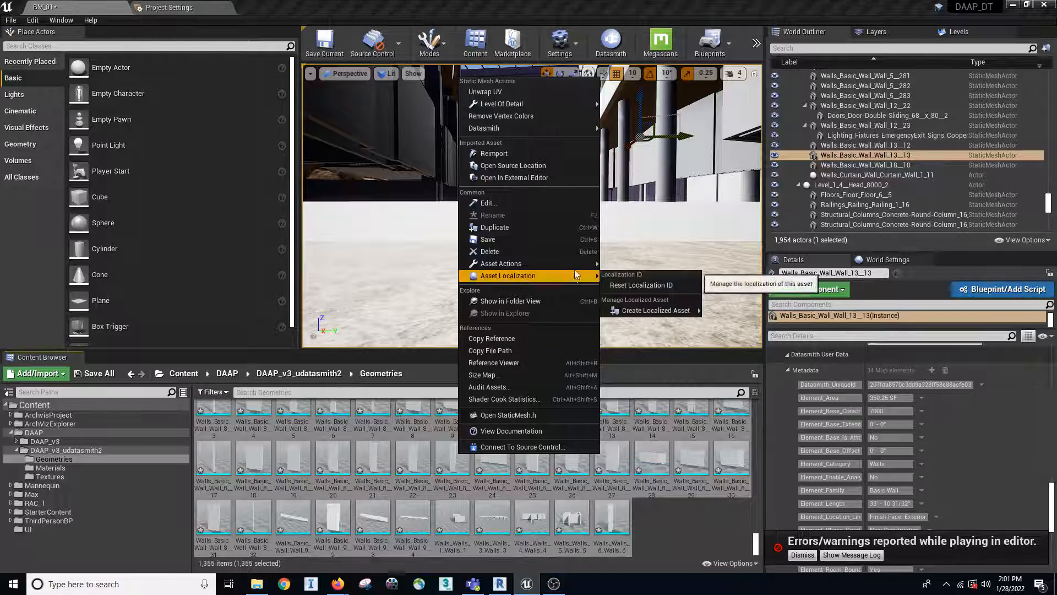
pyautogui.moveTo(577, 265)
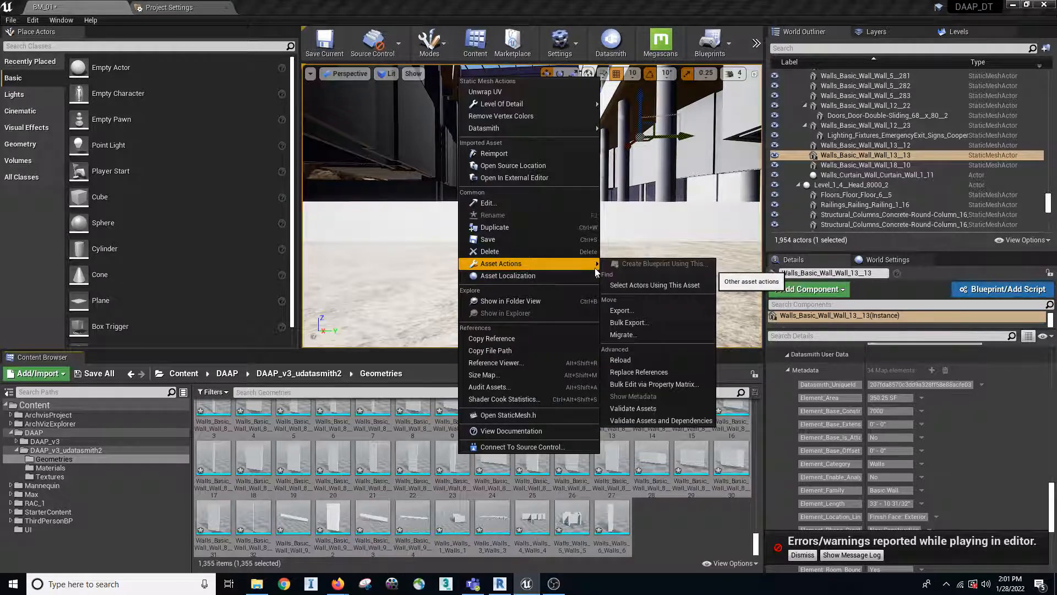
pyautogui.click(670, 382)
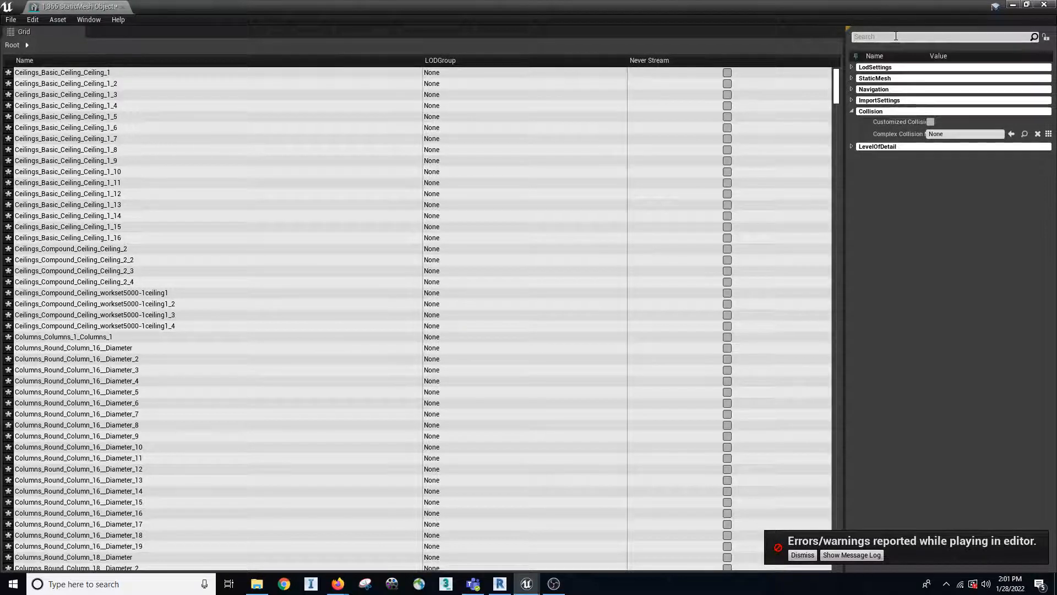
# - Set Collision Complexity to Use Complex Collision As Simple for all the meshes, close the matrix and save all modified content
pyautogui.write('collision')
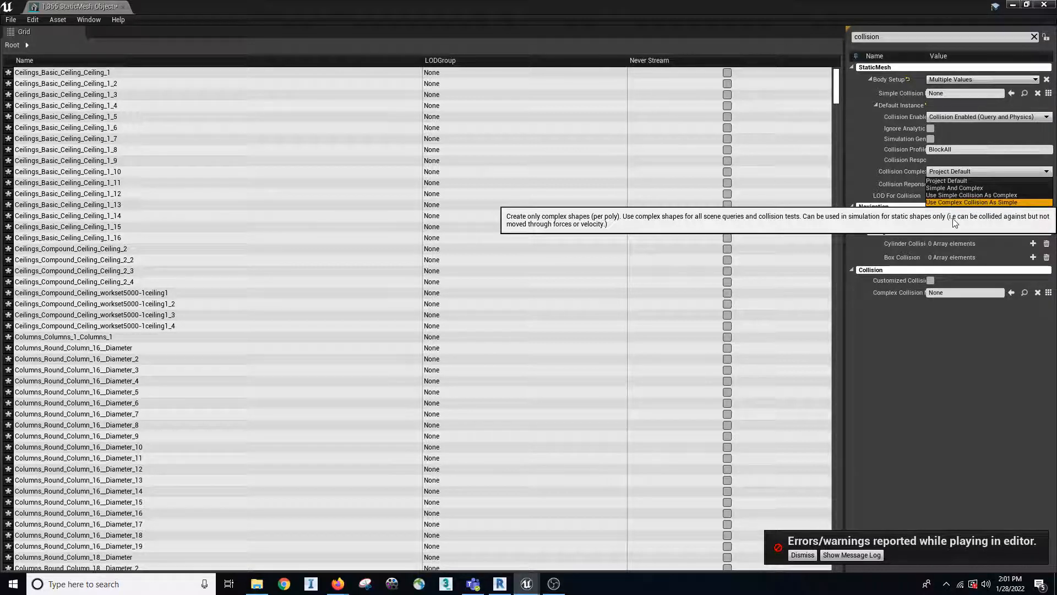
pyautogui.click(958, 202)
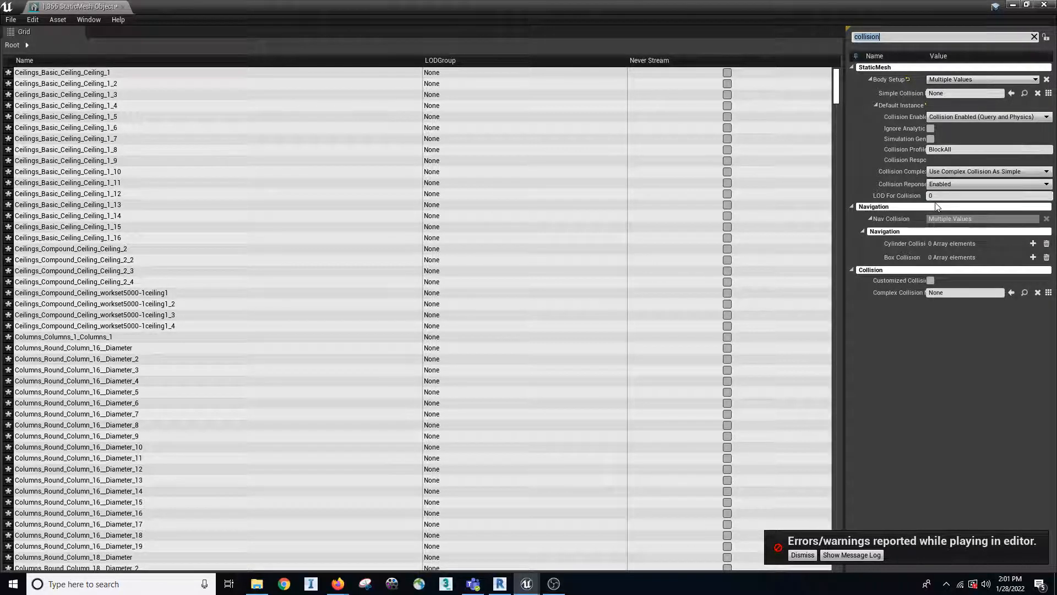
pyautogui.click(804, 556)
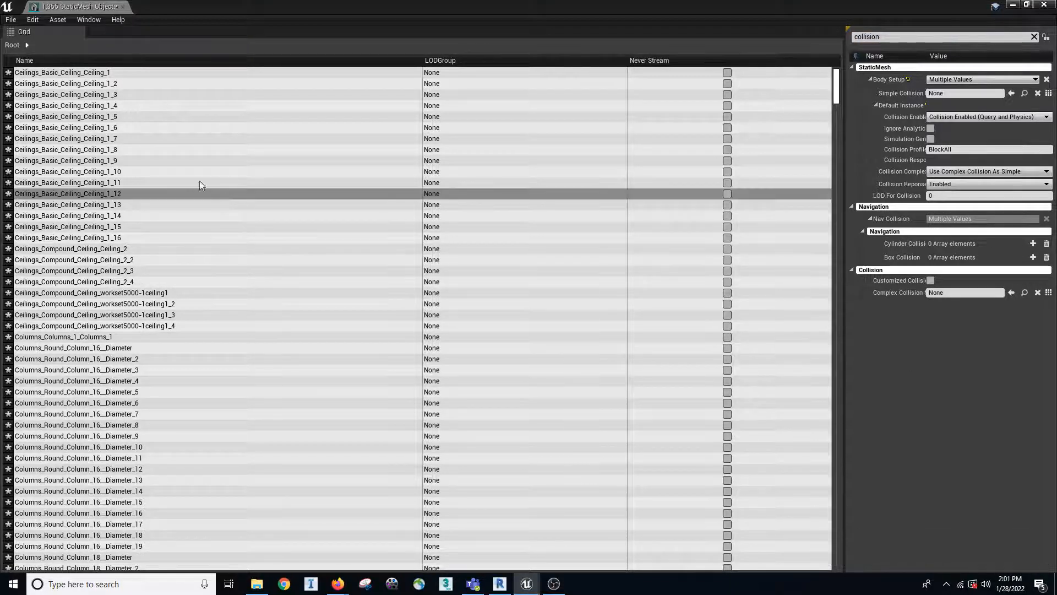
pyautogui.click(123, 8)
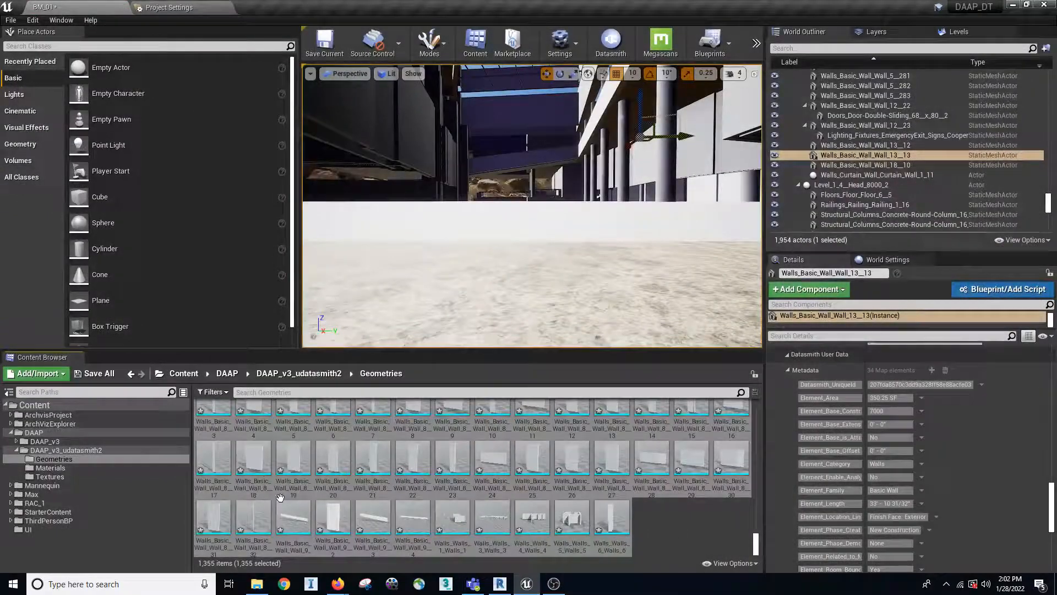
pyautogui.click(95, 373)
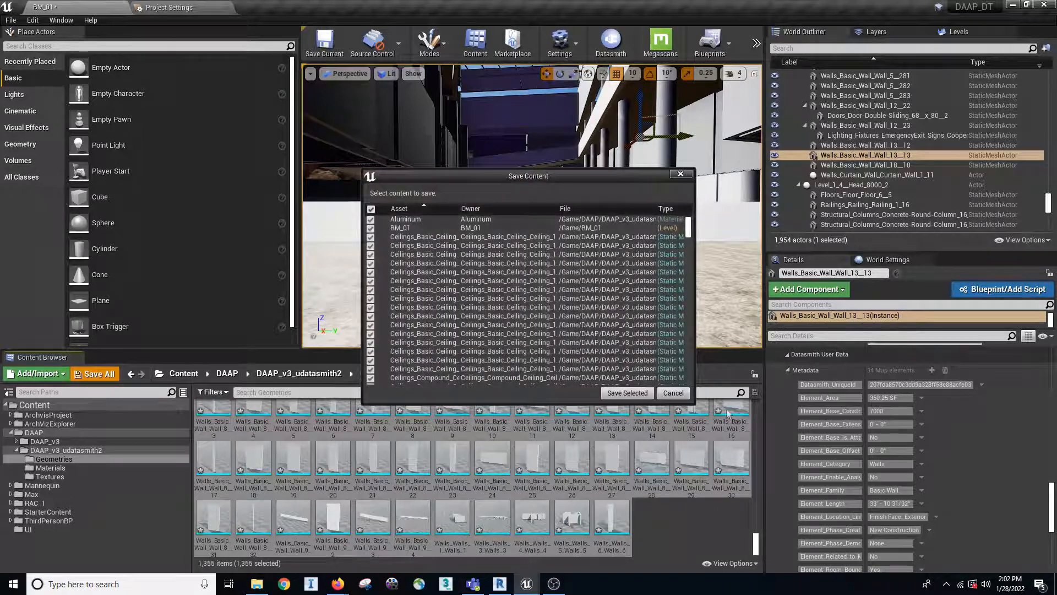
pyautogui.click(642, 393)
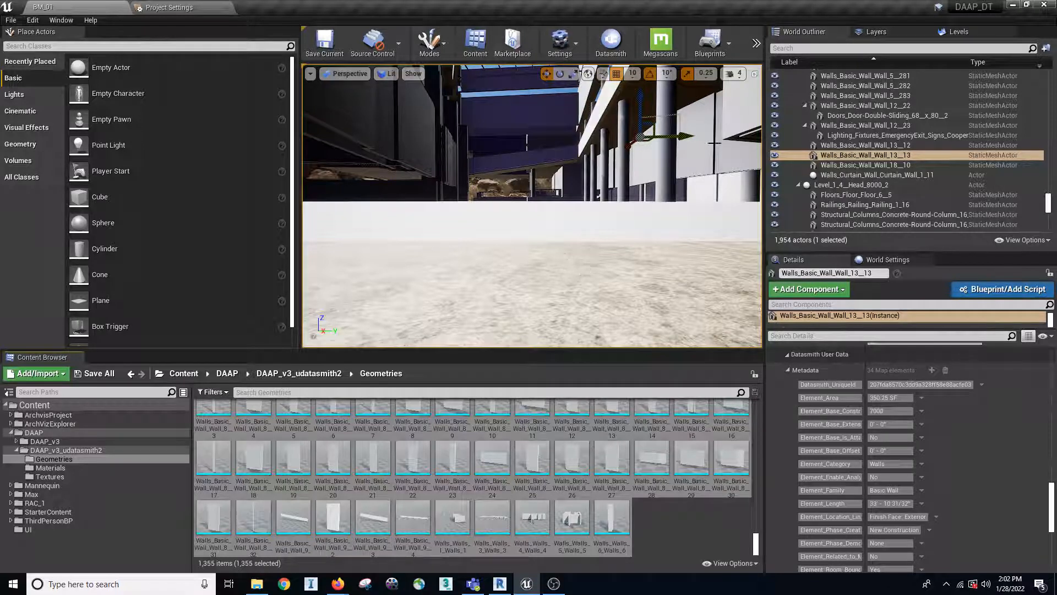
# - Play the level in the viewport and run the mannequin to the building's open ground level
pyautogui.click(757, 43)
pyautogui.click(782, 124)
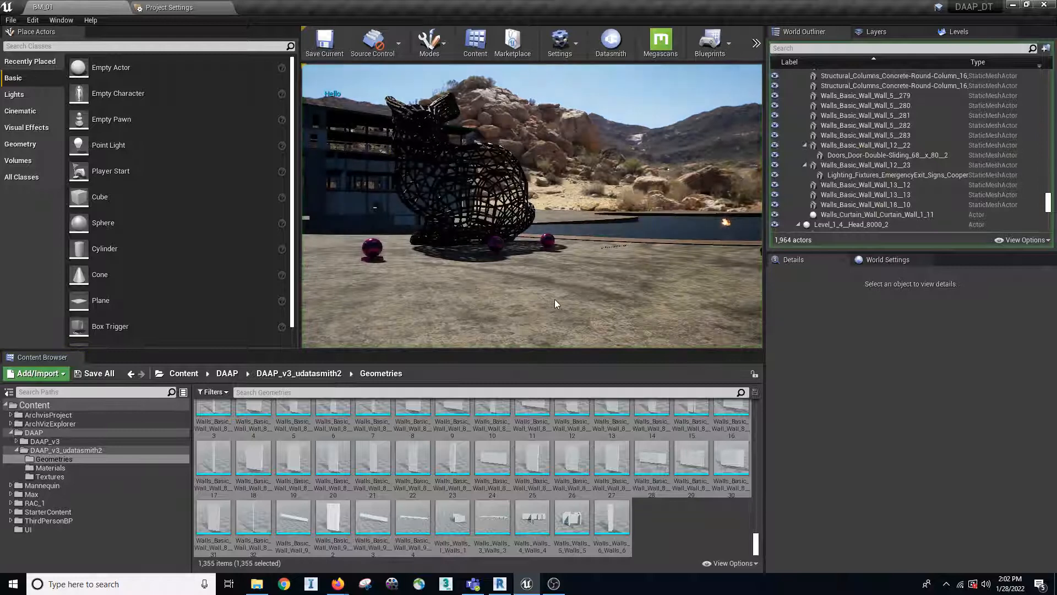
pyautogui.moveTo(574, 288); pyautogui.dragTo(370, 280)
pyautogui.press('w')
pyautogui.press('w')
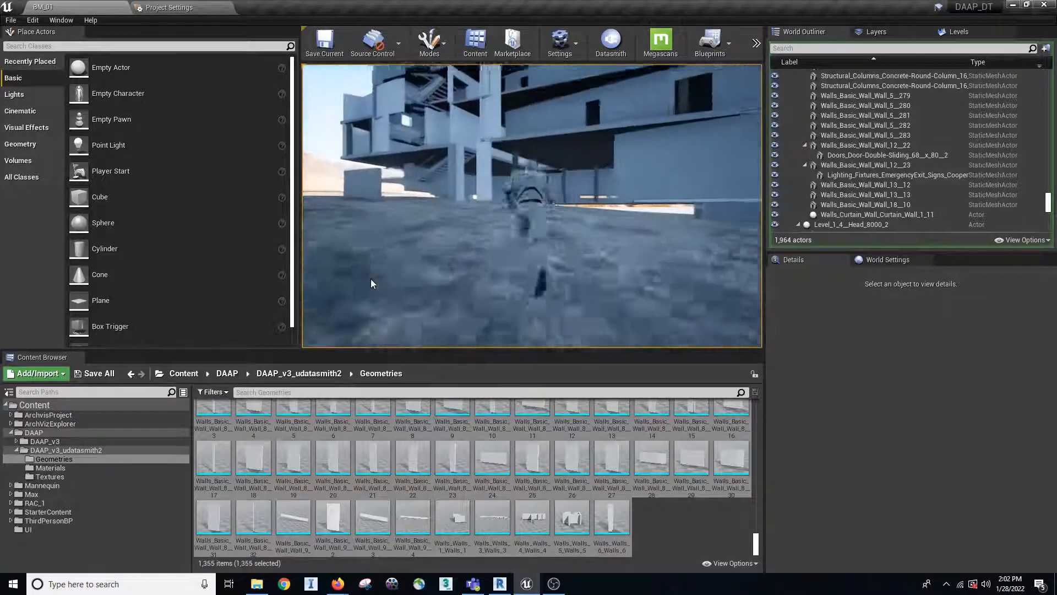
pyautogui.press('w')
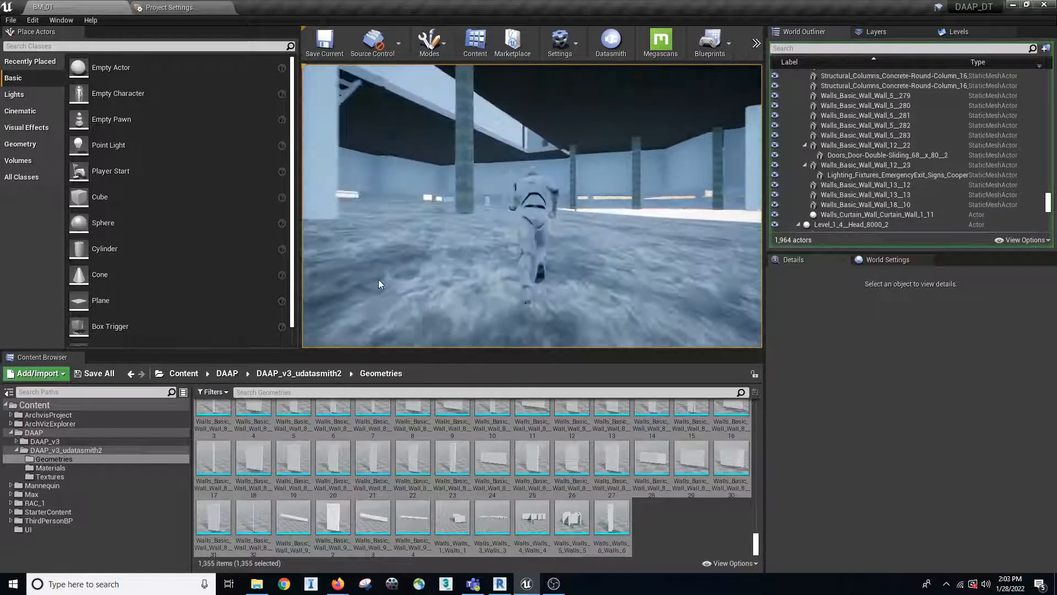
# - Test the new mesh collisions by running the mannequin against the ground-level walls and columns and jumping onto the raised floor
pyautogui.press('w')
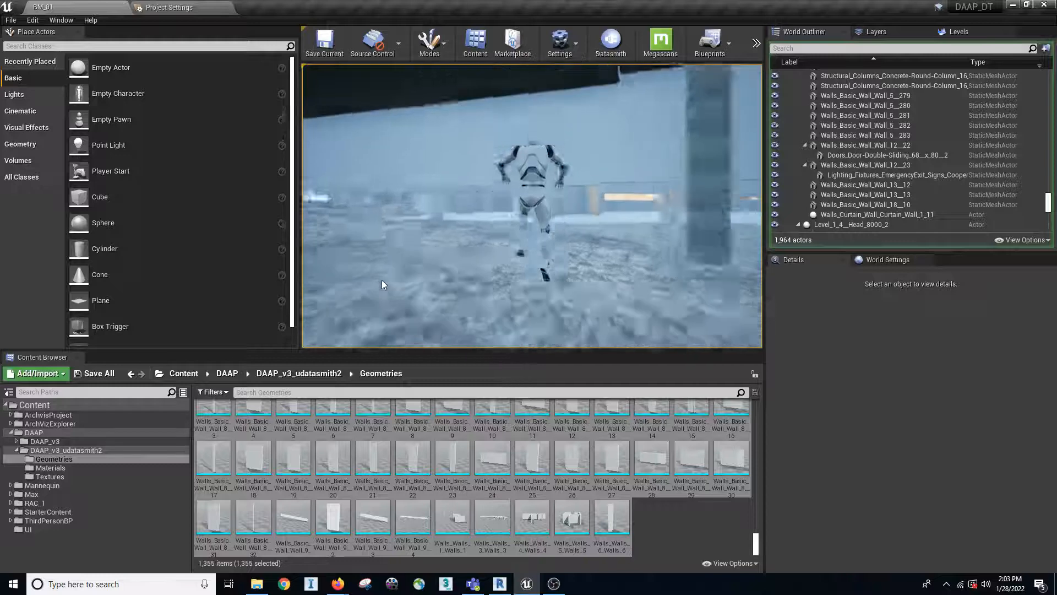
pyautogui.press('w')
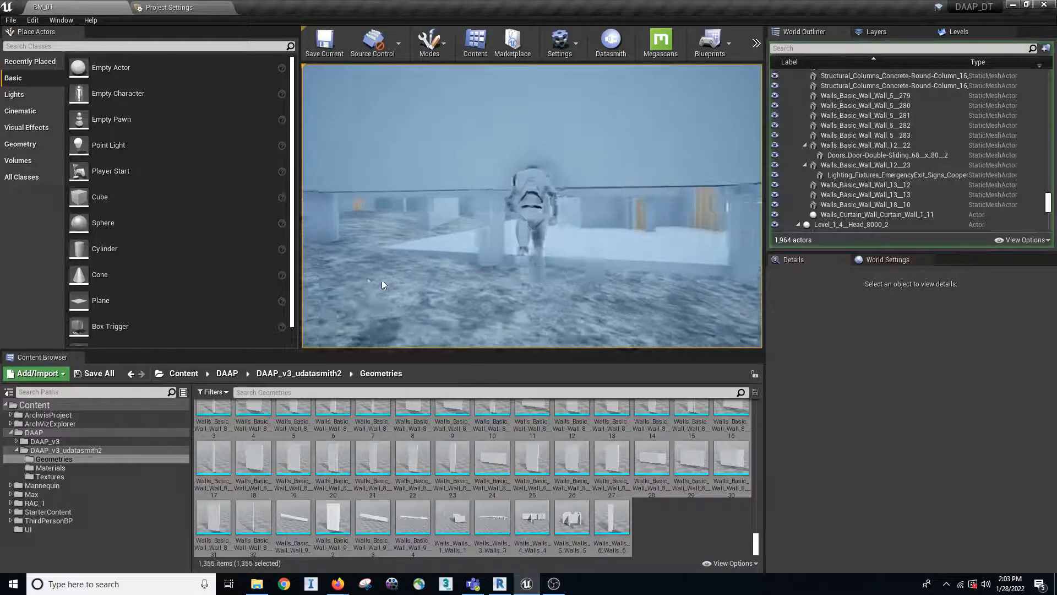
pyautogui.press('w')
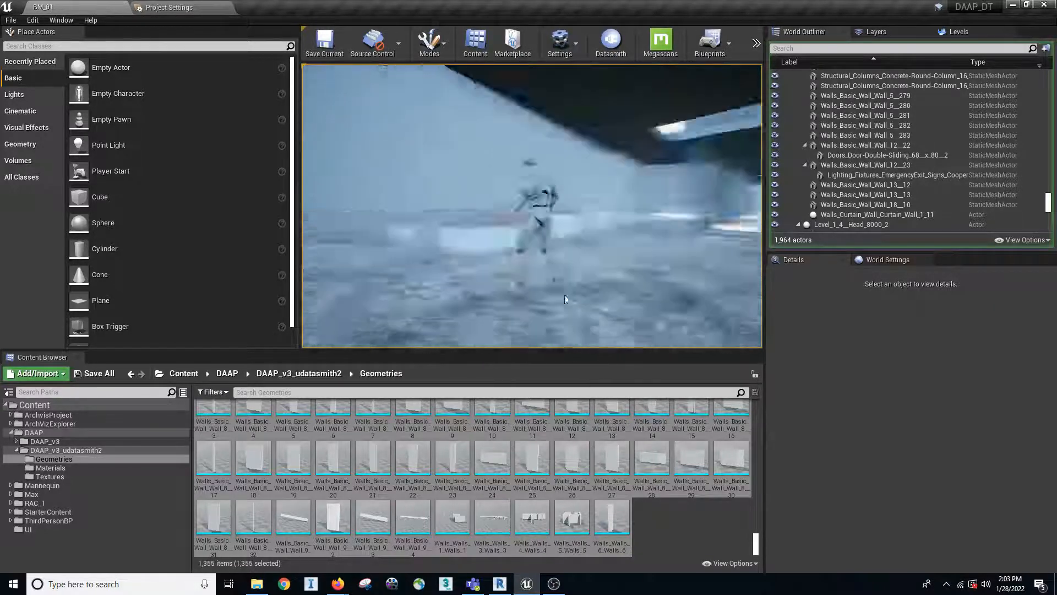
pyautogui.press('w')
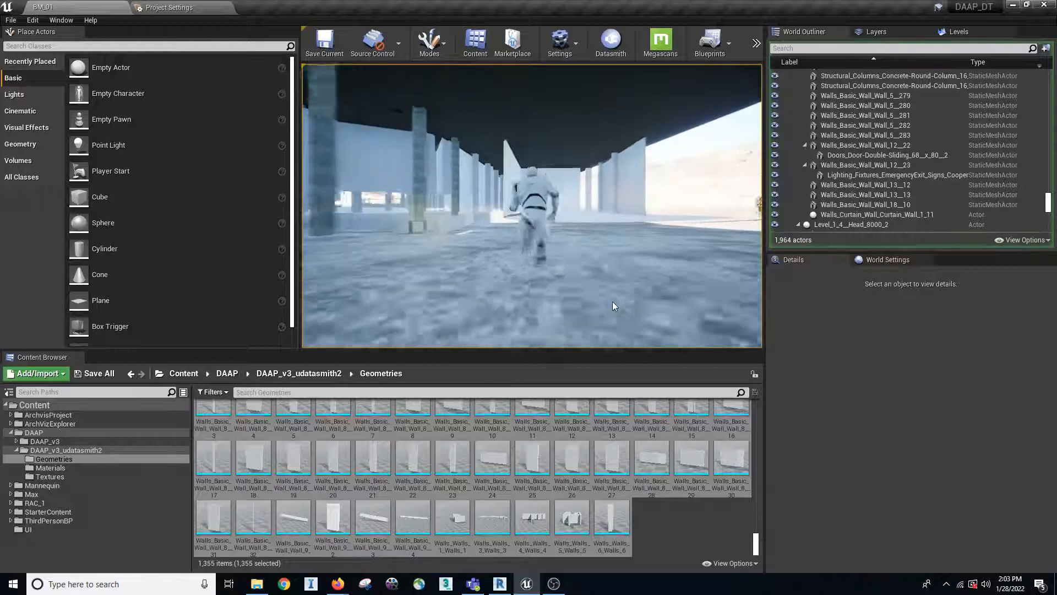
pyautogui.press('w')
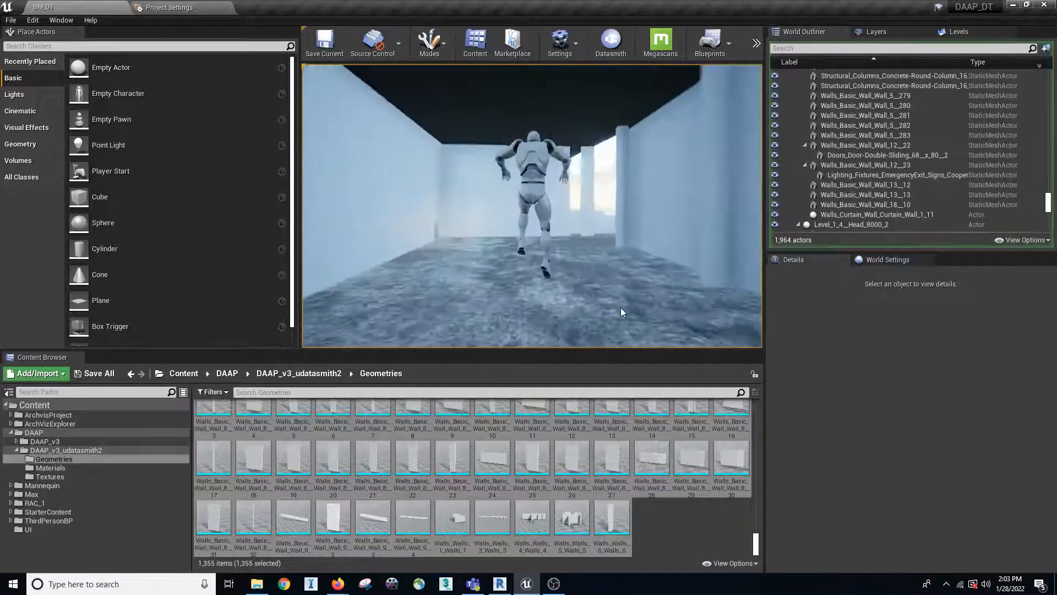
pyautogui.press('w')
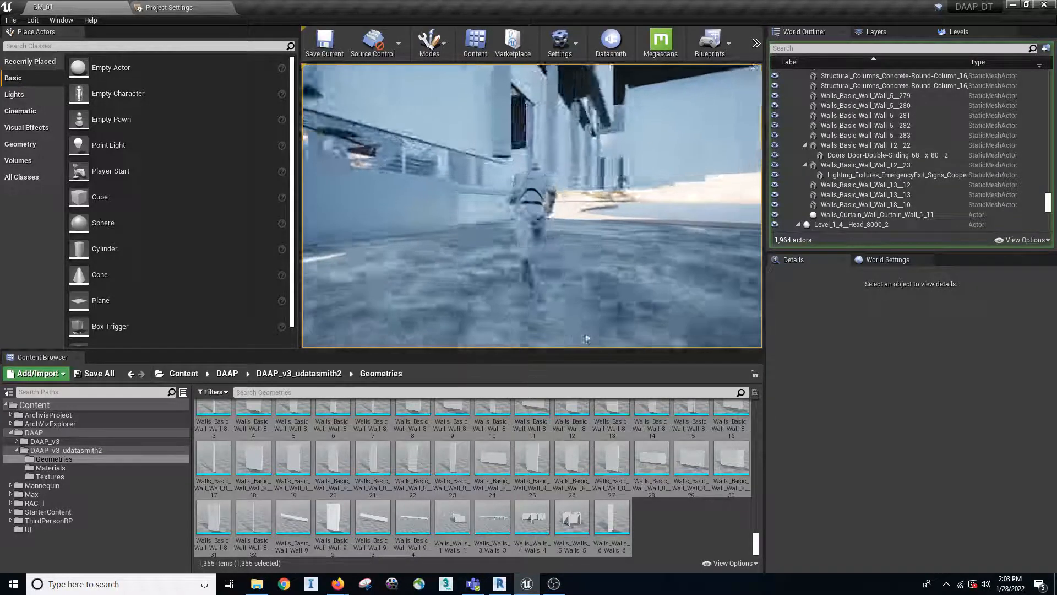
pyautogui.press('w')
pyautogui.press('space')
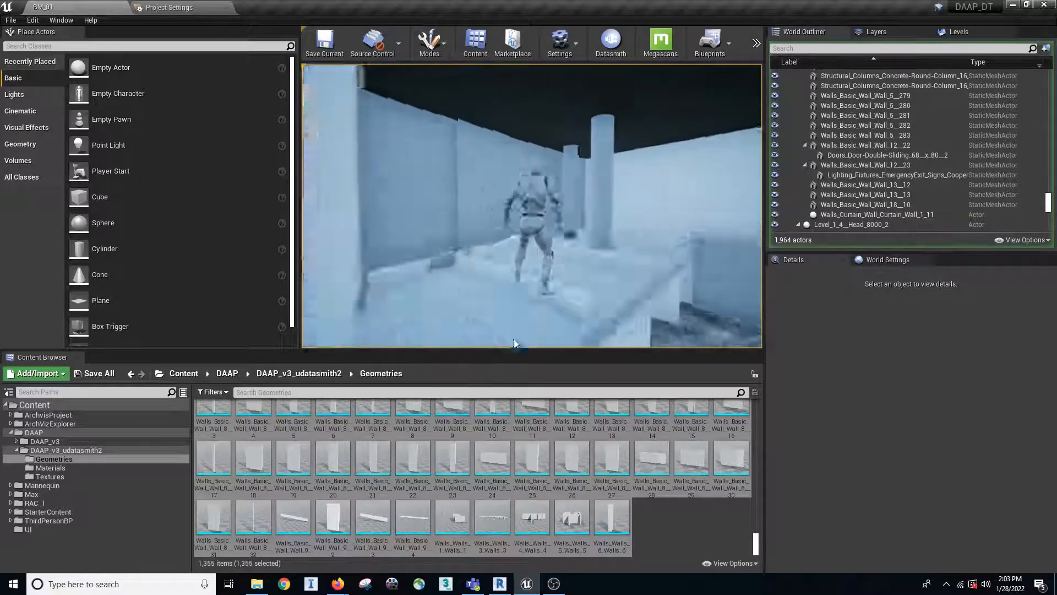
# - Run and jump the mannequin along the raised floor, walls and narrow ledge beside the road to test collisions, and end play mode
pyautogui.press('space')
pyautogui.press('w')
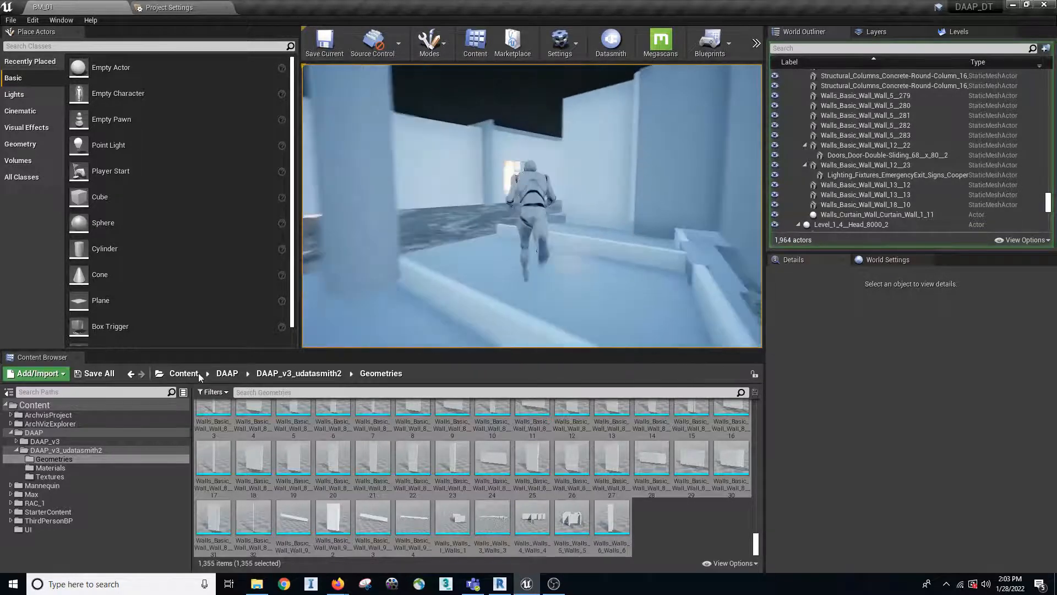
pyautogui.press('w')
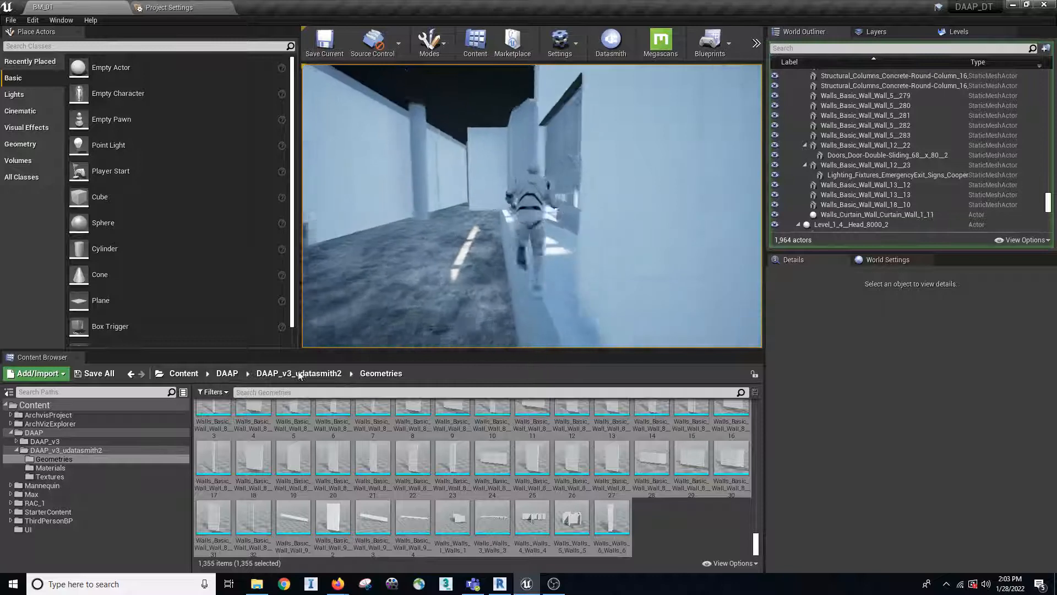
pyautogui.press('w')
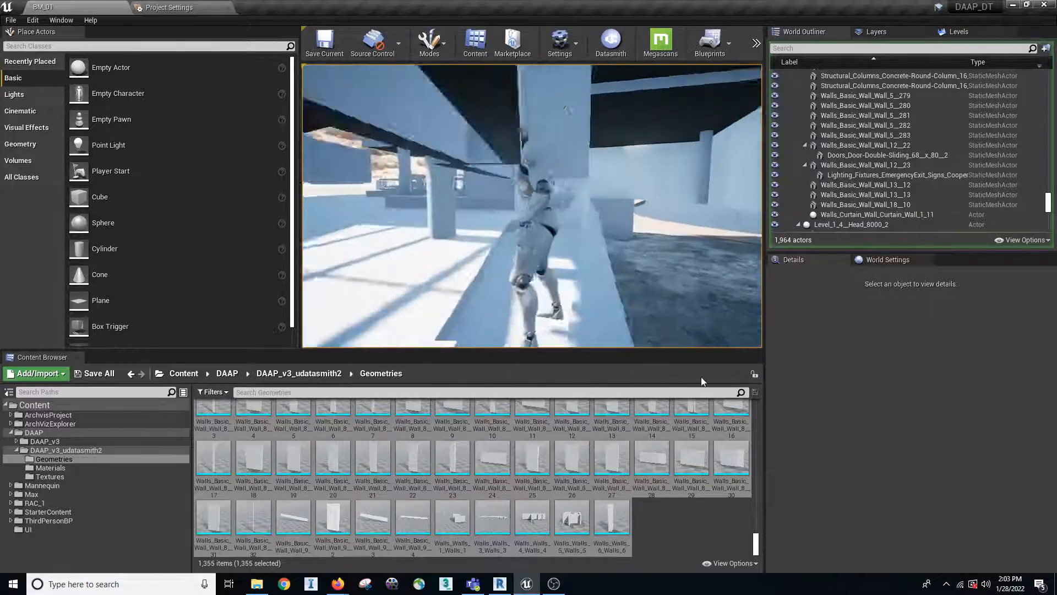
pyautogui.press('w')
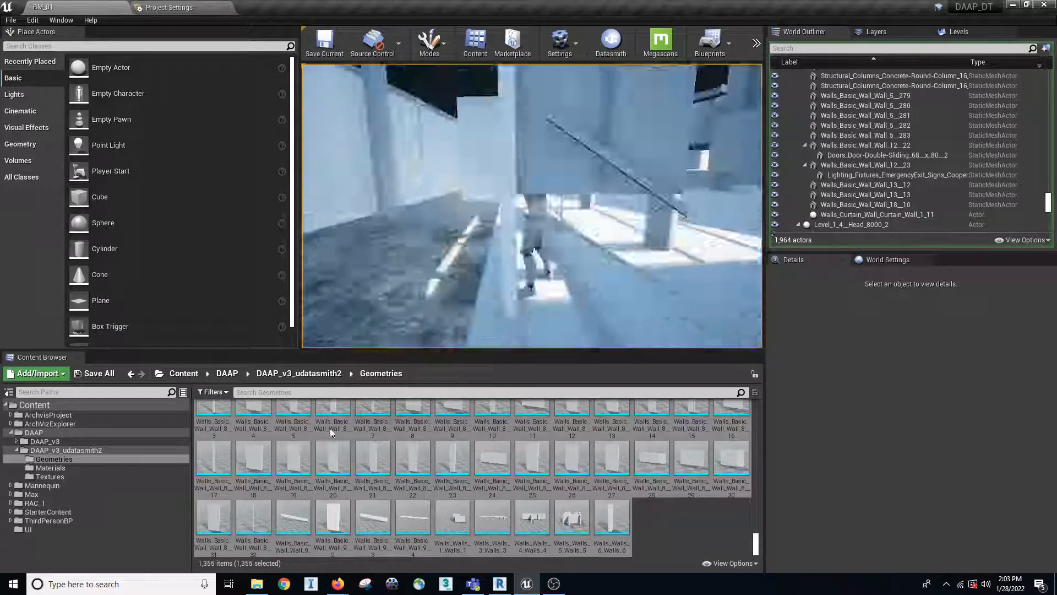
pyautogui.press('Escape')
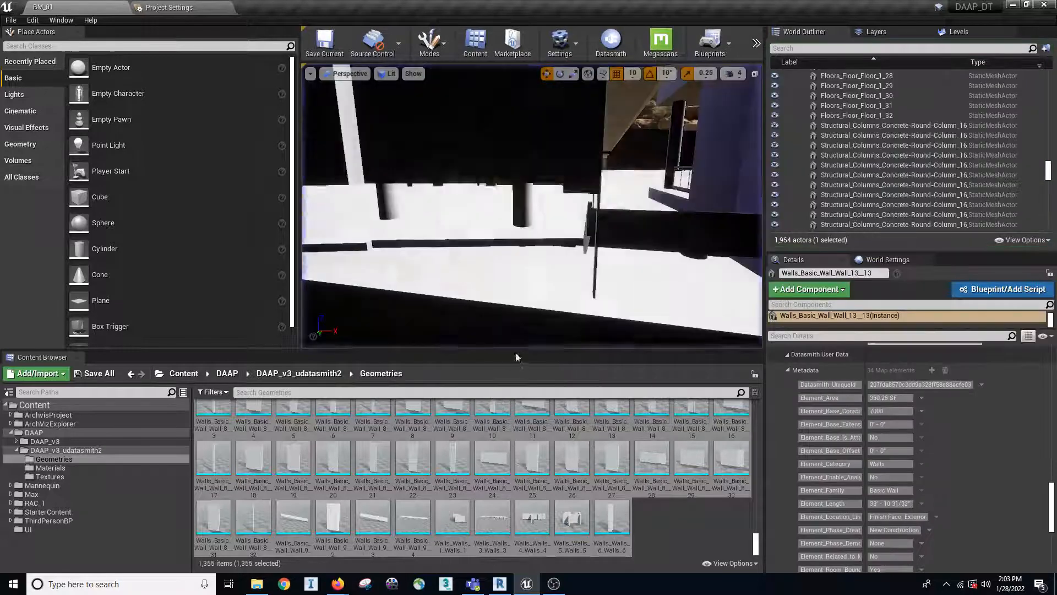
# - Collapse the DAAP_v3_udatasmith2 content folder and view the whole building from outside
pyautogui.moveTo(484, 219); pyautogui.dragTo(397, 201, button='right')
pyautogui.press('s')
pyautogui.moveTo(586, 175); pyautogui.dragTo(519, 176, button='right')
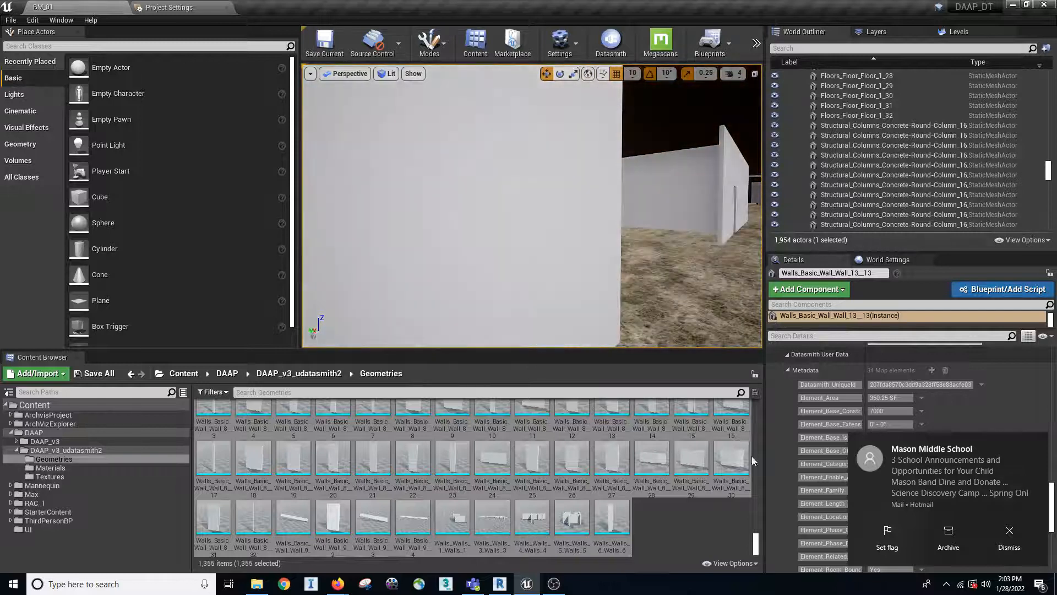
pyautogui.moveTo(560, 218); pyautogui.dragTo(408, 218, button='right')
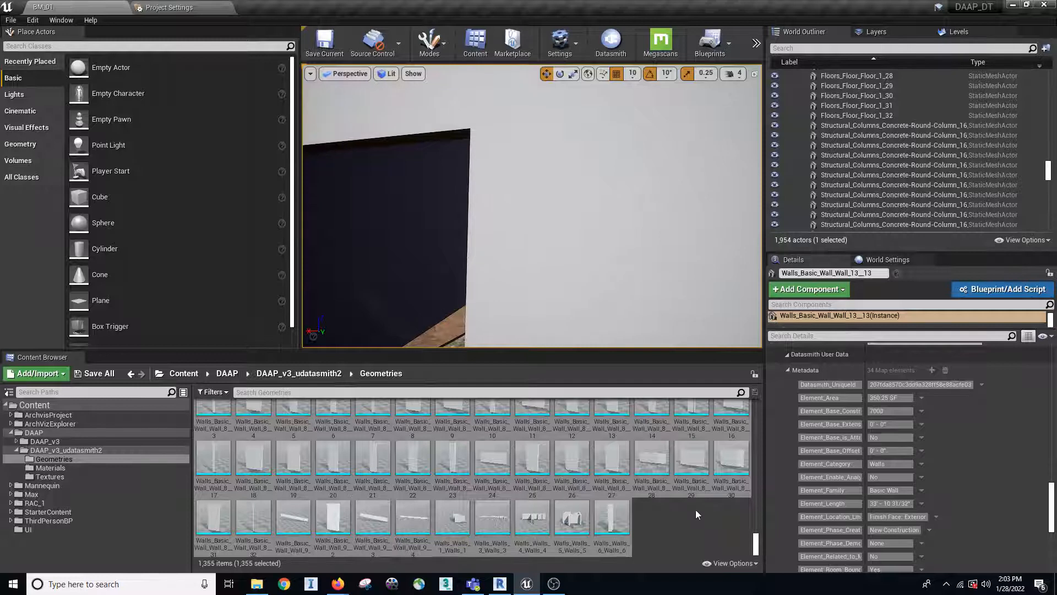
pyautogui.click(16, 450)
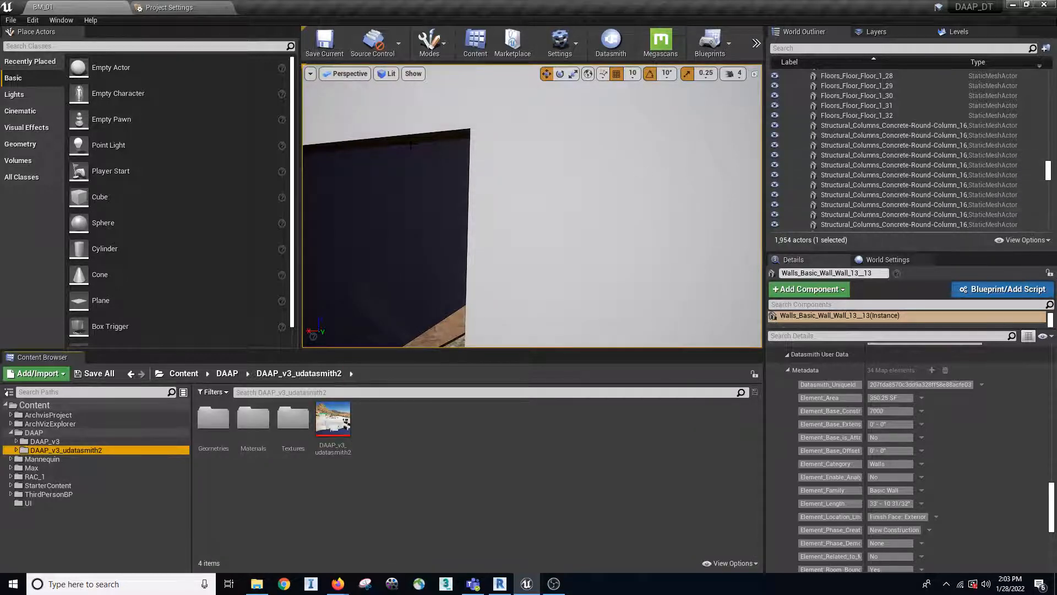
pyautogui.moveTo(630, 194); pyautogui.dragTo(699, 255, button='right')
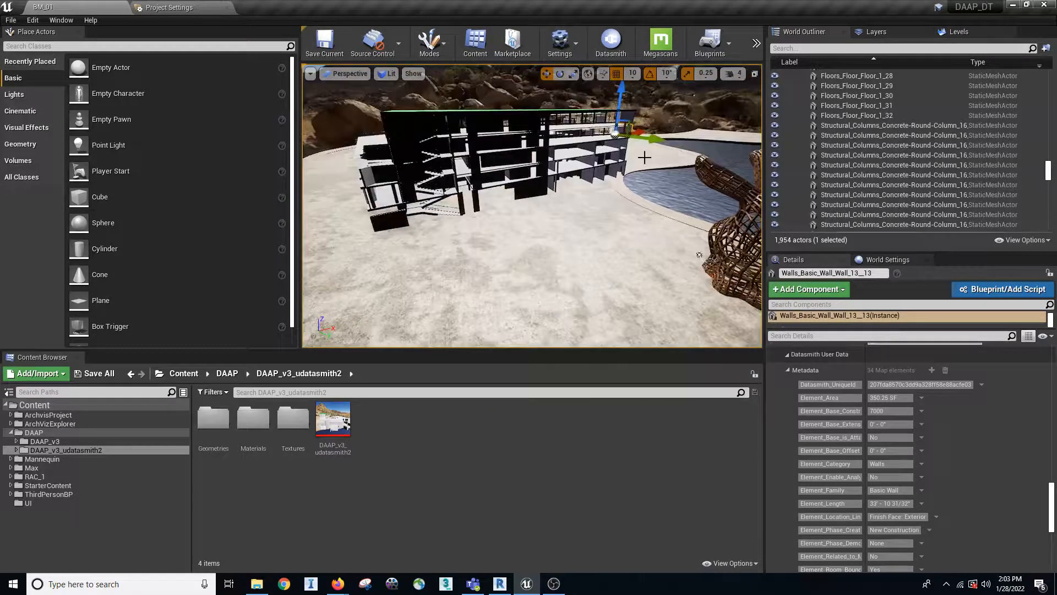
# - Select a building wall, then collapse and select the DAAP_v3 scene actor in the World Outliner
pyautogui.click(517, 157)
pyautogui.moveTo(1050, 191); pyautogui.dragTo(1046, 77)
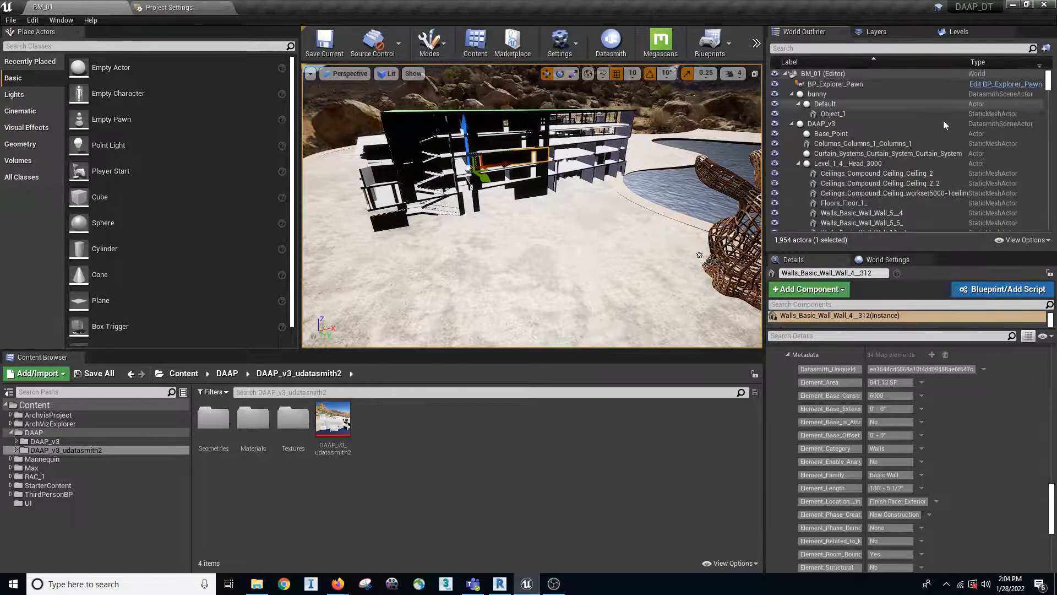
pyautogui.click(791, 124)
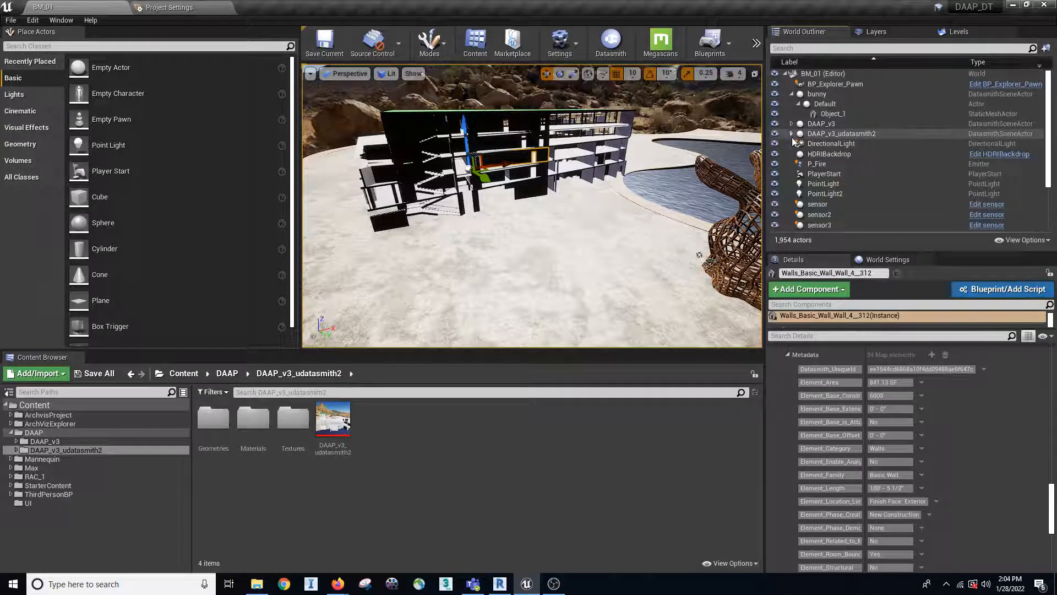
pyautogui.click(837, 124)
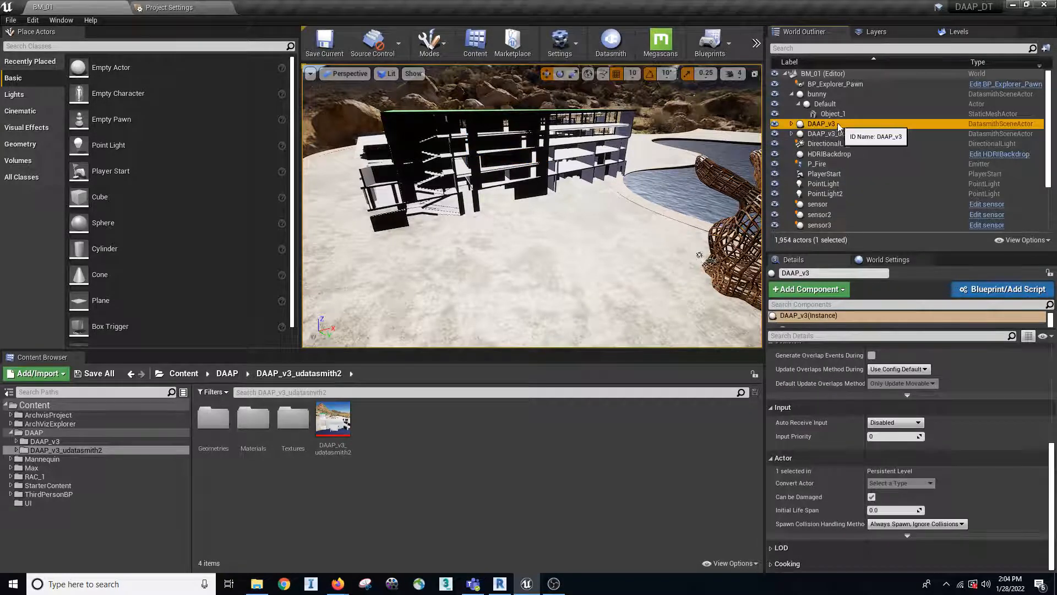
# - Delete the DAAP_v3_udatasmith2 scene actor with everything nested under it, through Walls_Walls_6_Walls_6_2, accepting all the broken references
pyautogui.click(834, 134)
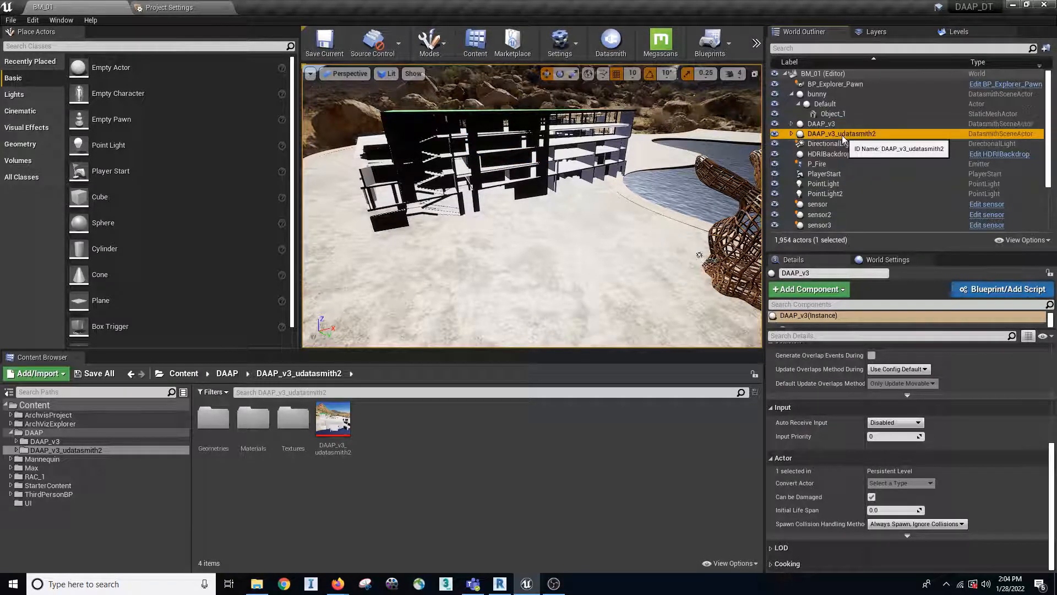
pyautogui.click(793, 134)
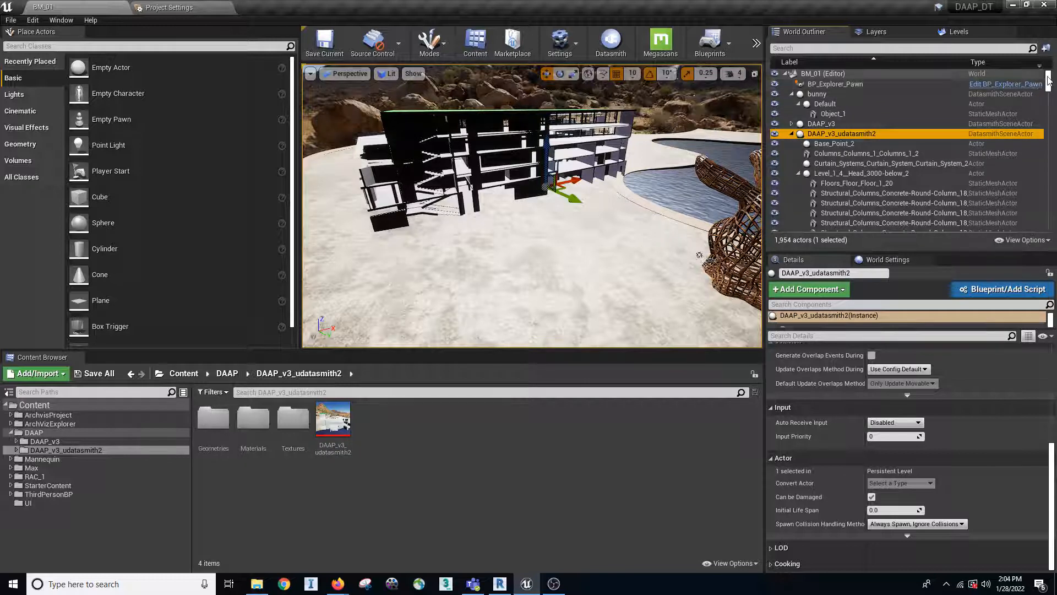
pyautogui.moveTo(1049, 81); pyautogui.dragTo(1041, 222)
pyautogui.scroll(5, 929, 222)
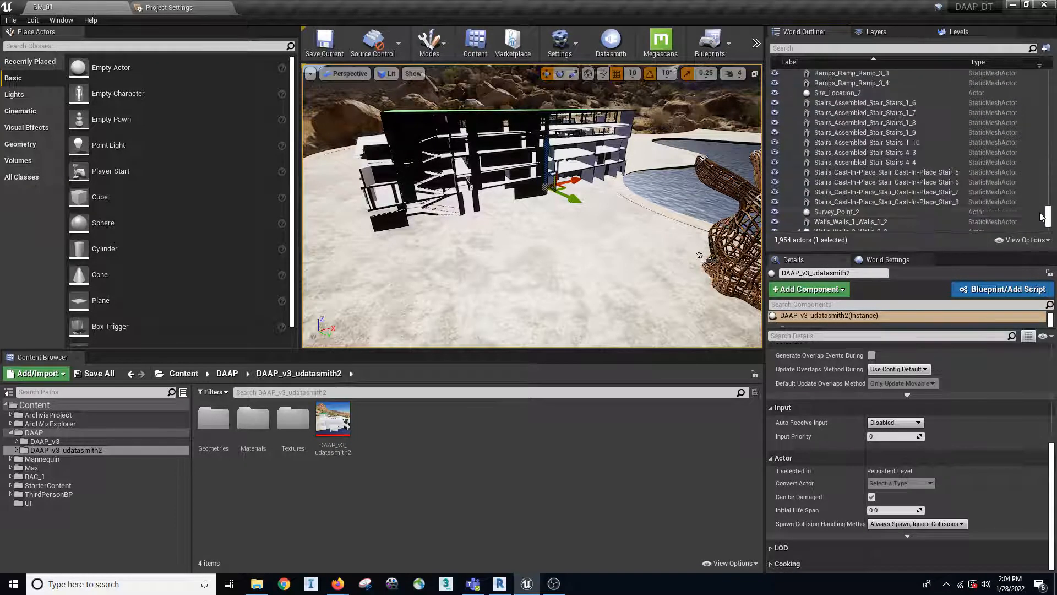
pyautogui.scroll(-2, 920, 210)
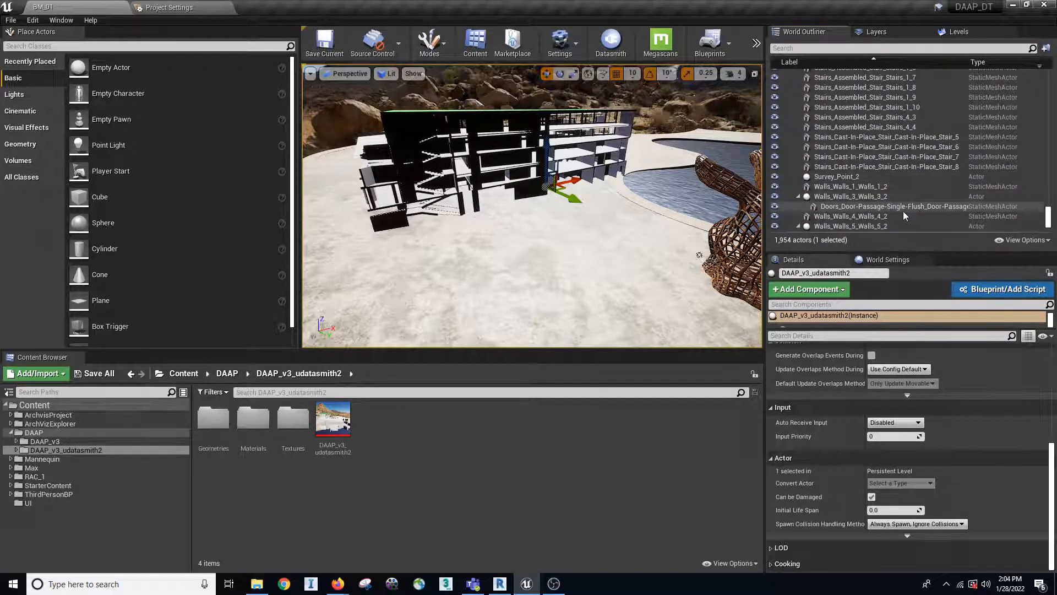
pyautogui.scroll(-2, 903, 210)
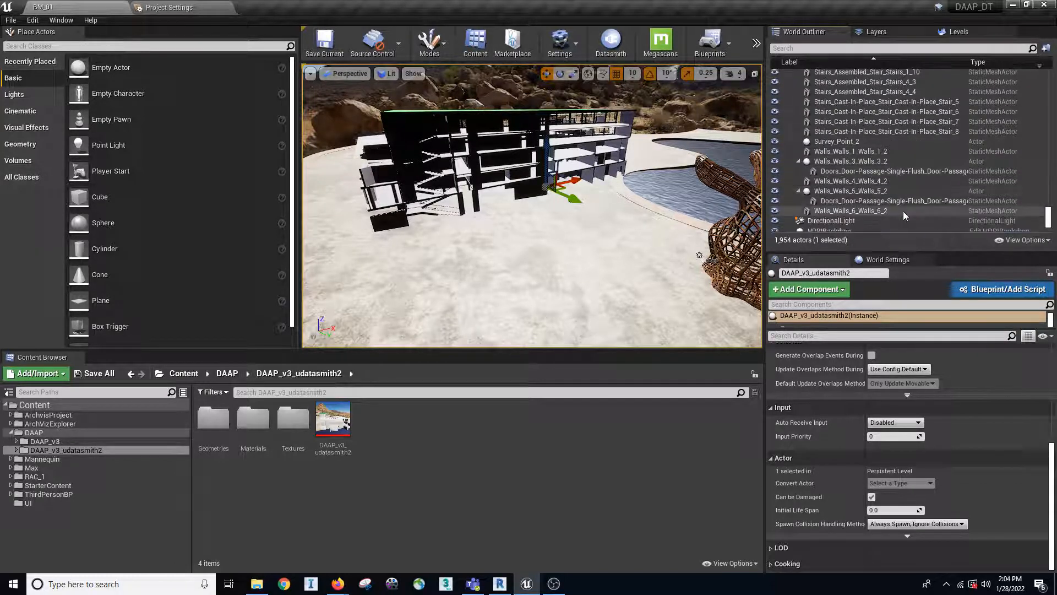
pyautogui.keyDown('shift'); pyautogui.click(861, 211); pyautogui.keyUp('shift')
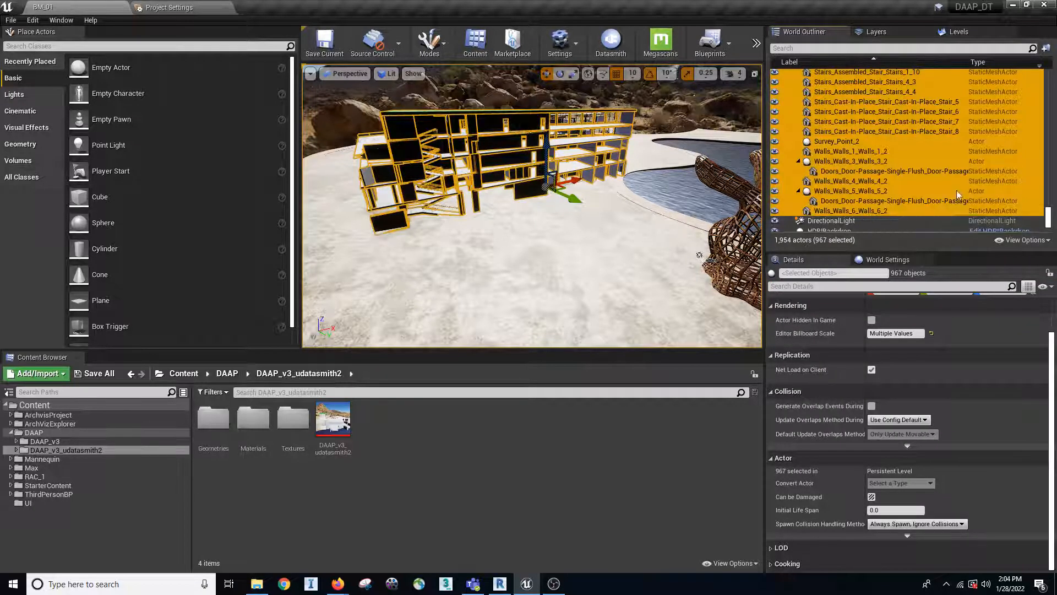
pyautogui.rightClick(847, 144)
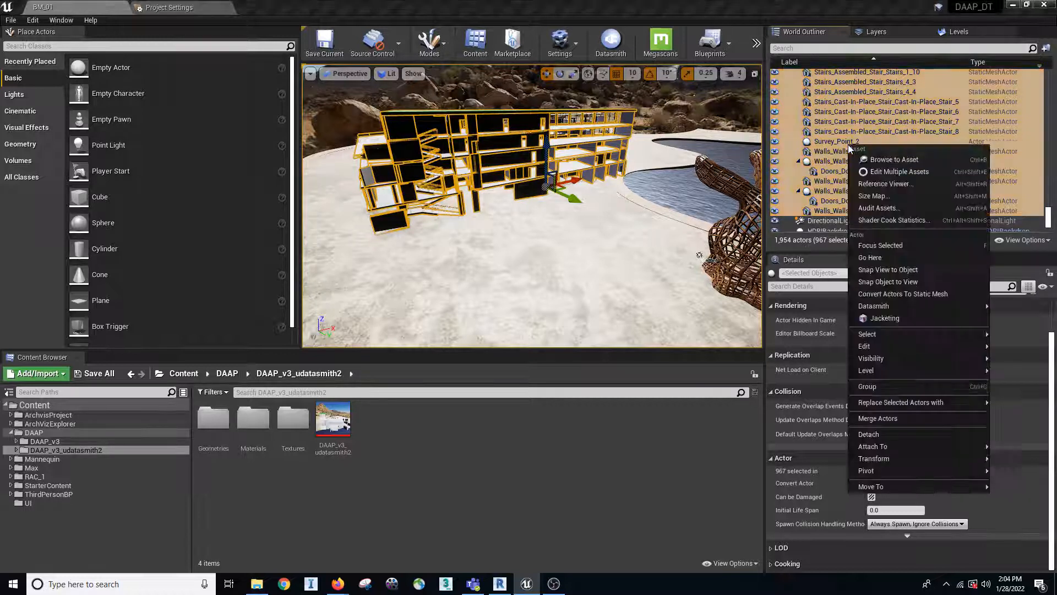
pyautogui.moveTo(888, 344)
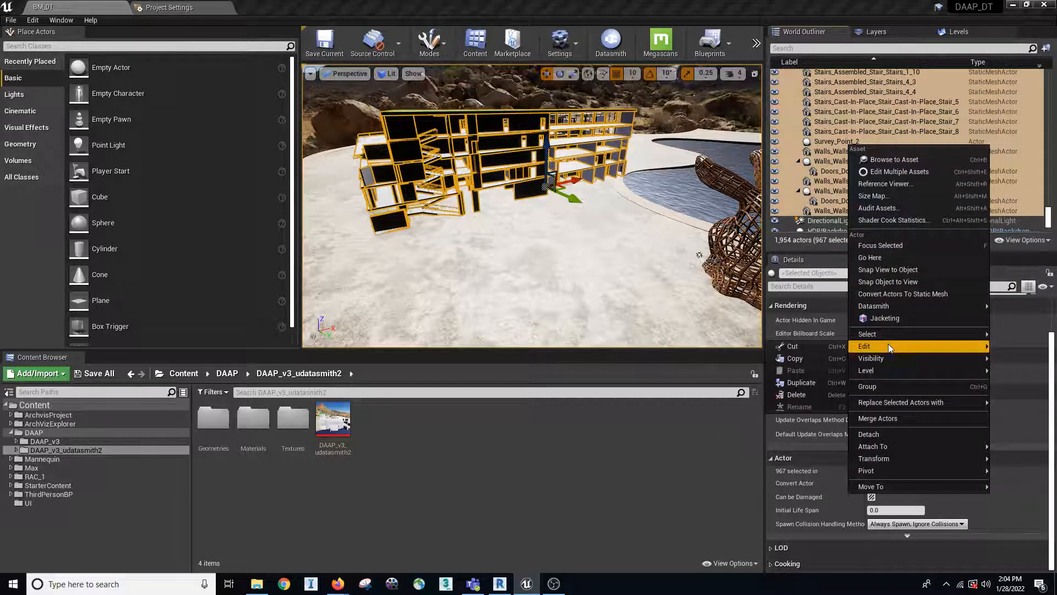
pyautogui.click(826, 394)
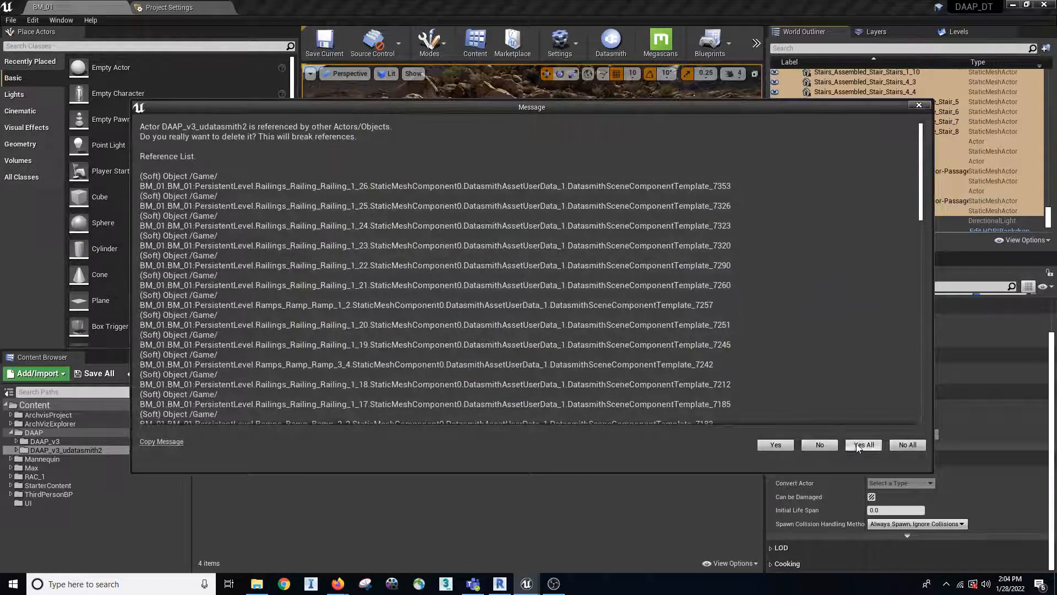
pyautogui.click(859, 445)
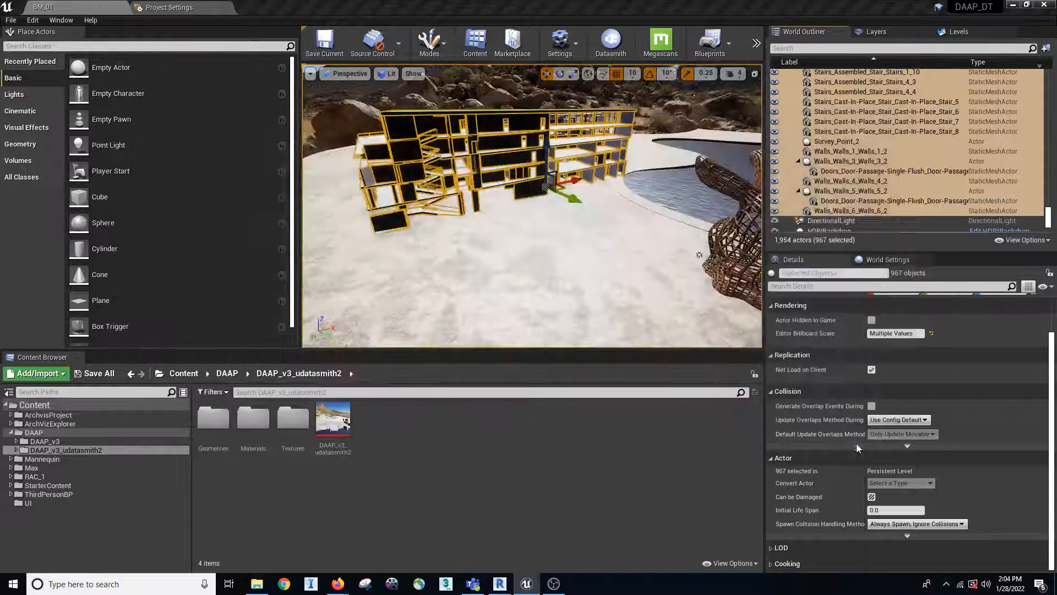
# - Inspect the remaining building in the level, selecting one of its walls and its collapsed parent scene actor DAAP_v3
pyautogui.moveTo(531, 233); pyautogui.dragTo(610, 210, button='right')
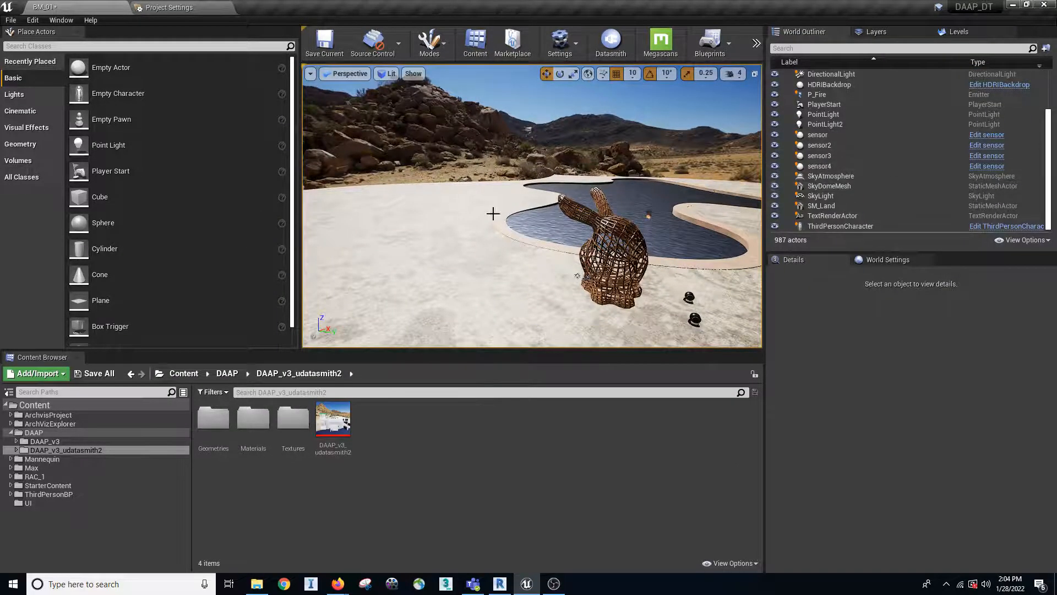
pyautogui.moveTo(494, 213); pyautogui.dragTo(518, 212, button='right')
pyautogui.click(563, 197)
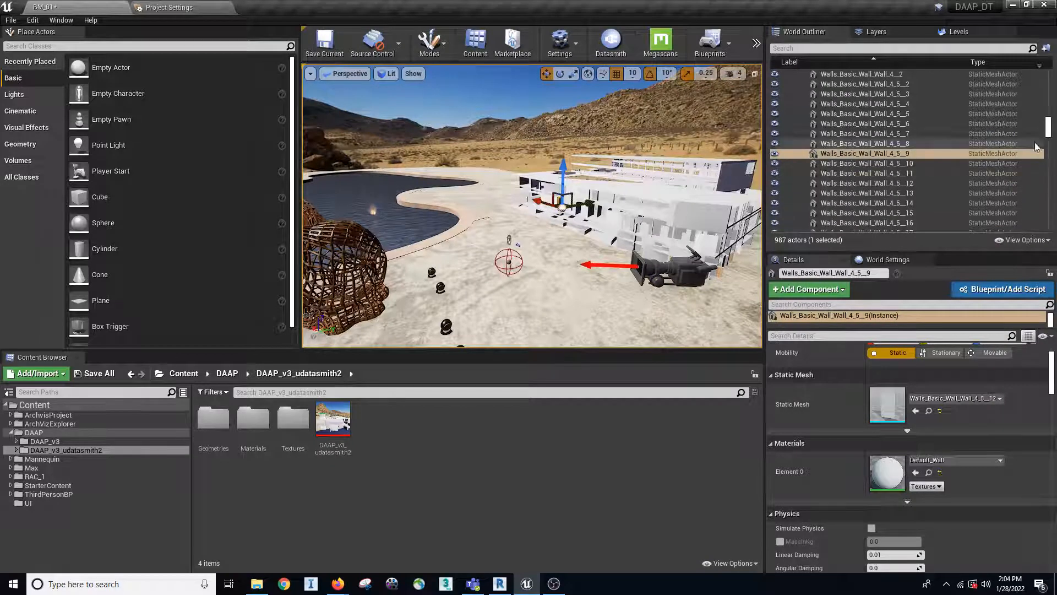
pyautogui.moveTo(1049, 130); pyautogui.dragTo(1050, 77)
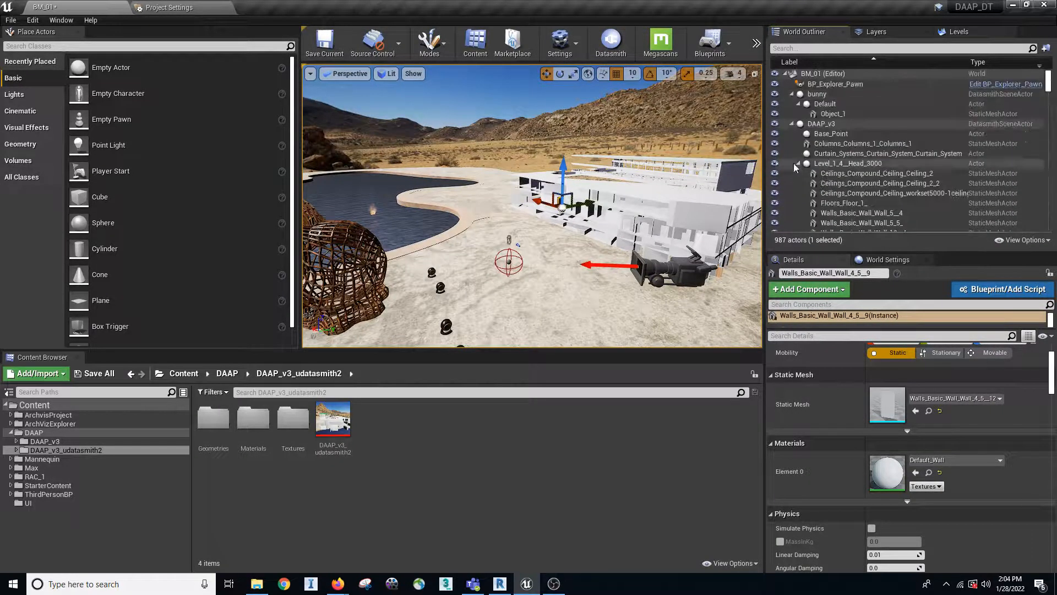
pyautogui.click(791, 124)
pyautogui.click(803, 124)
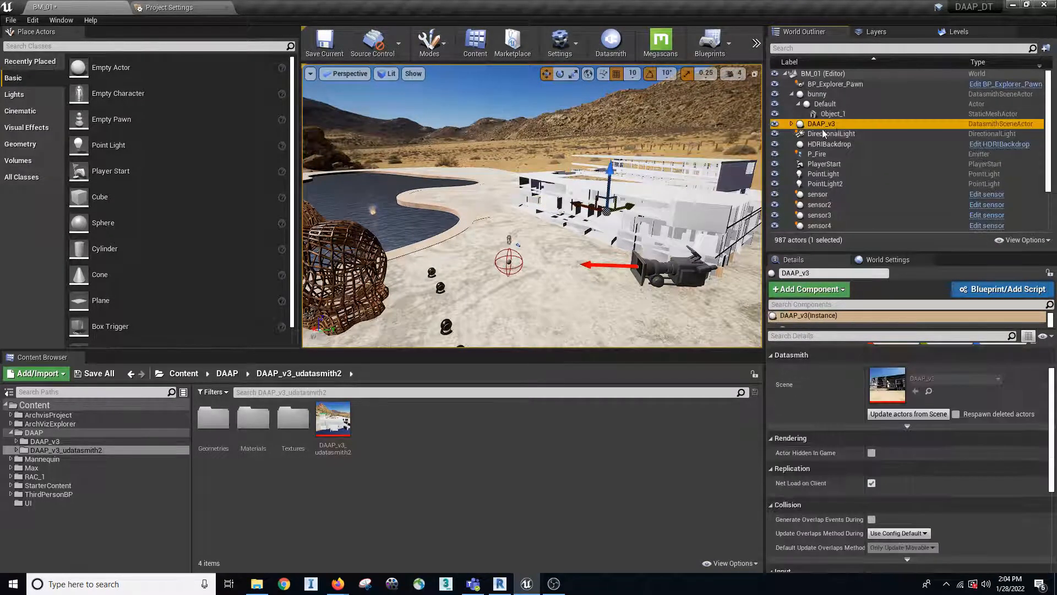
pyautogui.moveTo(502, 263); pyautogui.dragTo(467, 299, button='right')
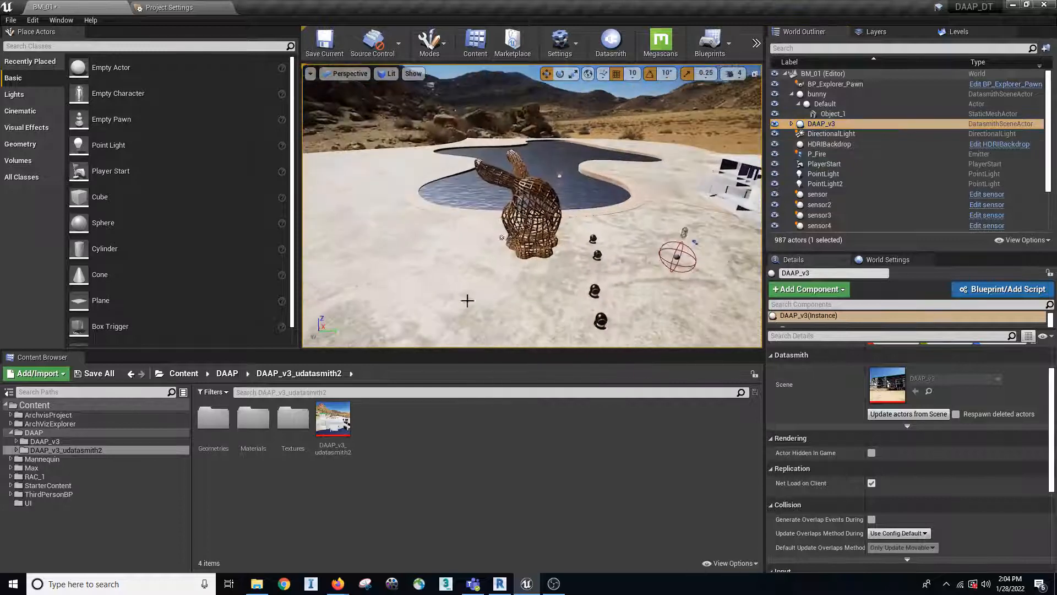
# - Delete the DAAP_v3_udatasmith2 folder and its assets from the DAAP content folder
pyautogui.click(65, 435)
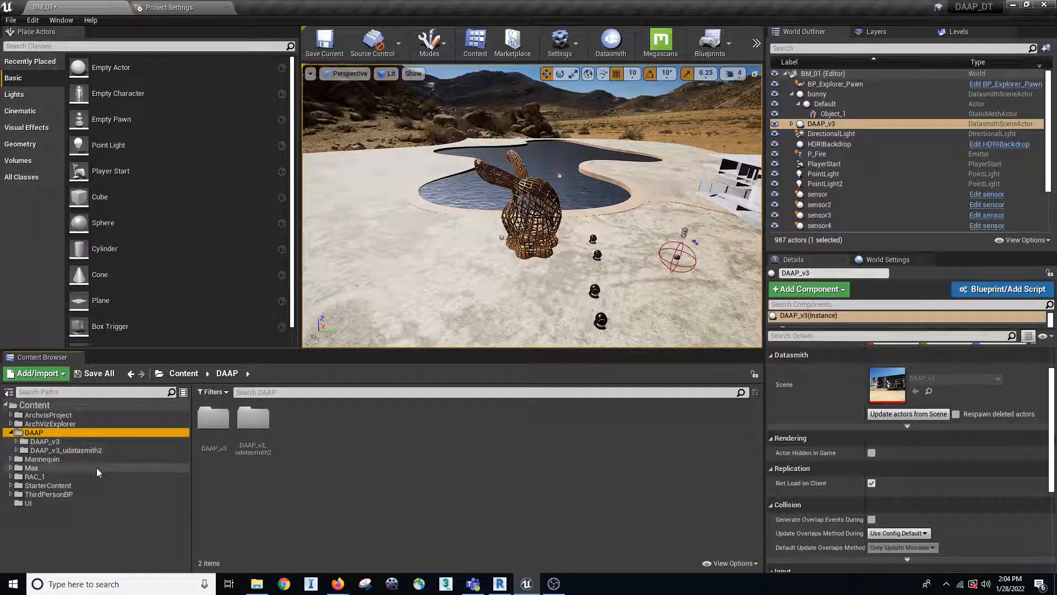
pyautogui.click(62, 451)
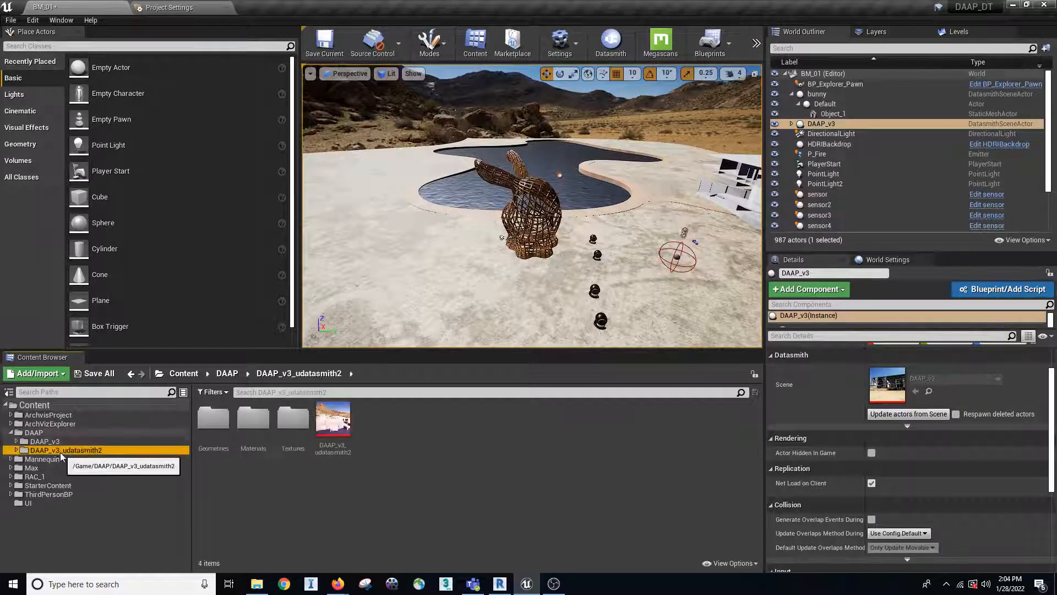
pyautogui.rightClick(103, 450)
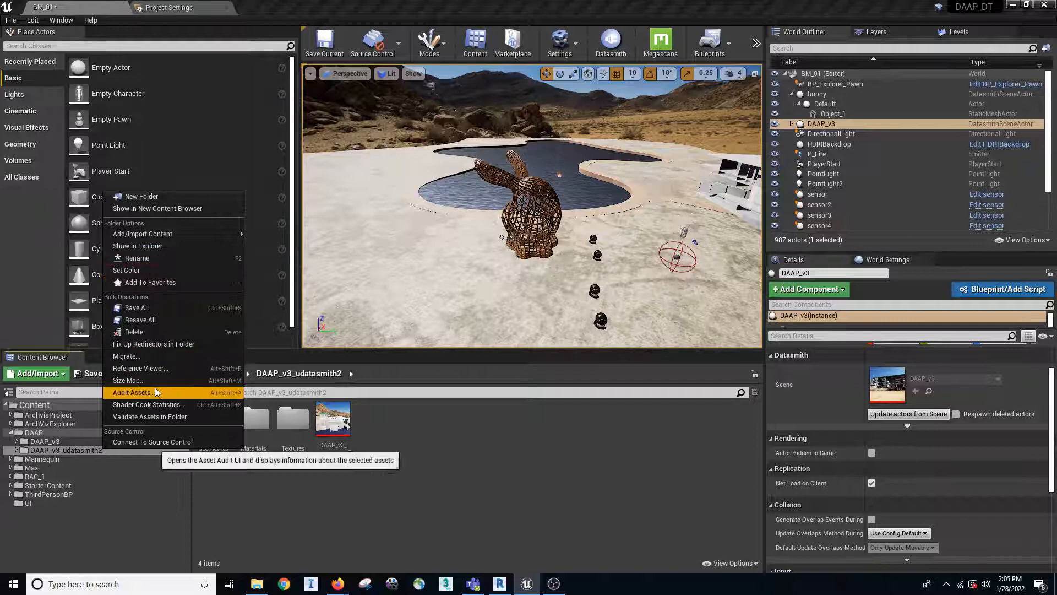
pyautogui.click(140, 333)
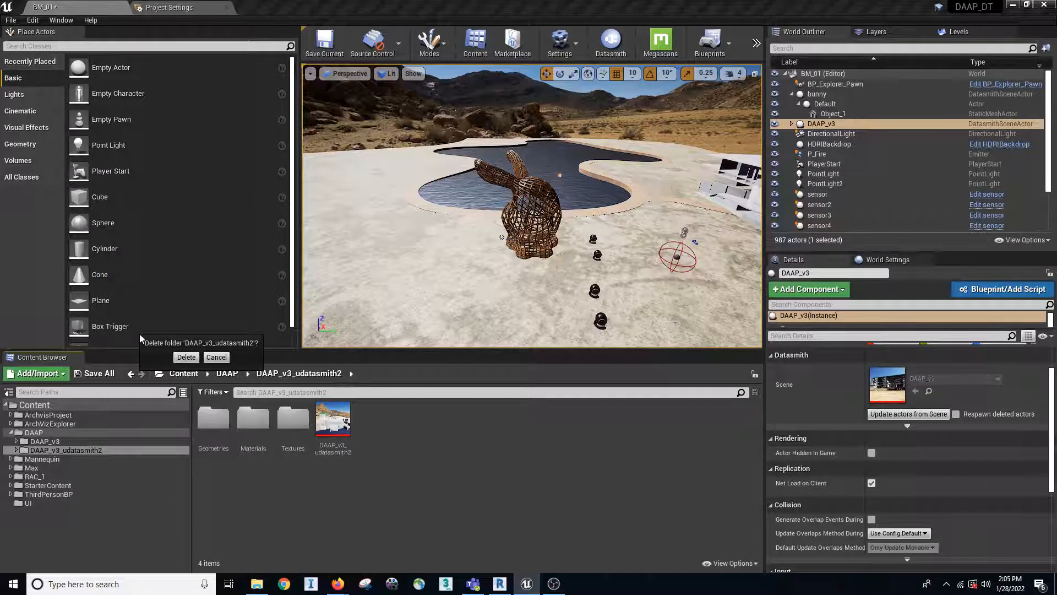
pyautogui.click(186, 357)
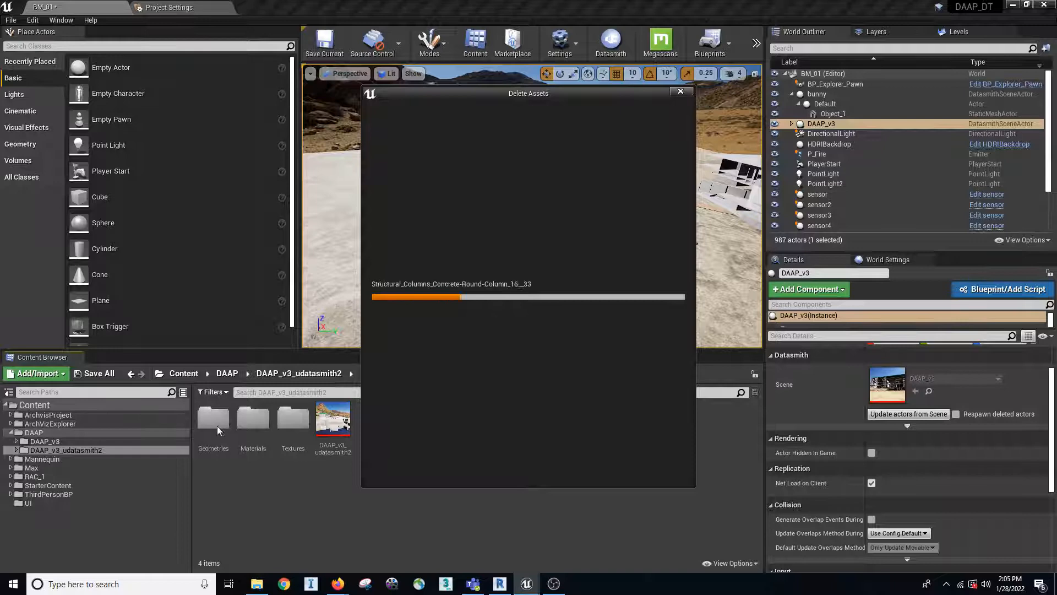
# - Switch to the DAAP v3-3 model in Revit
pyautogui.click(499, 584)
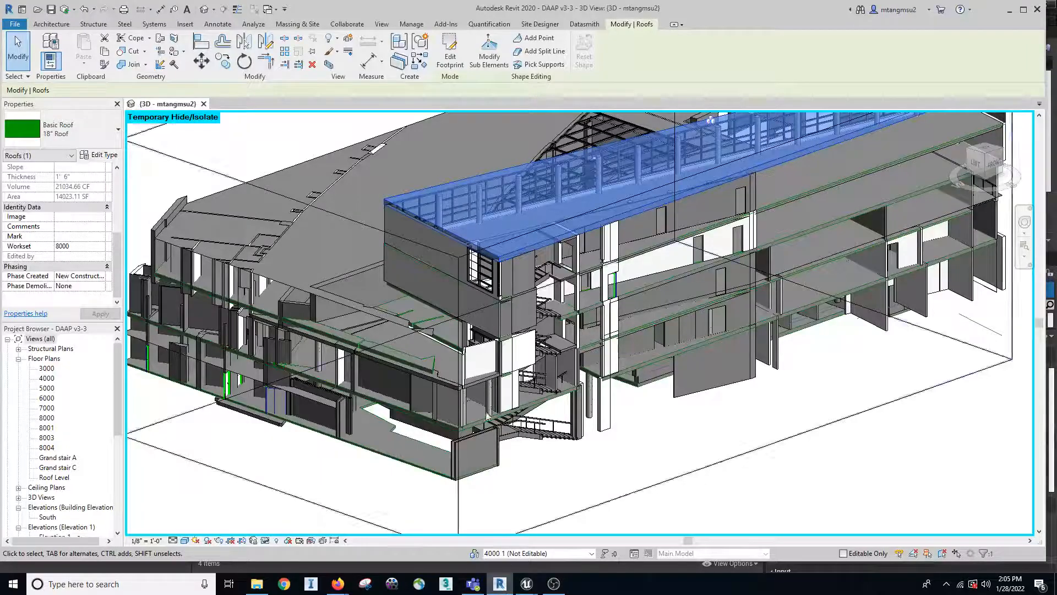